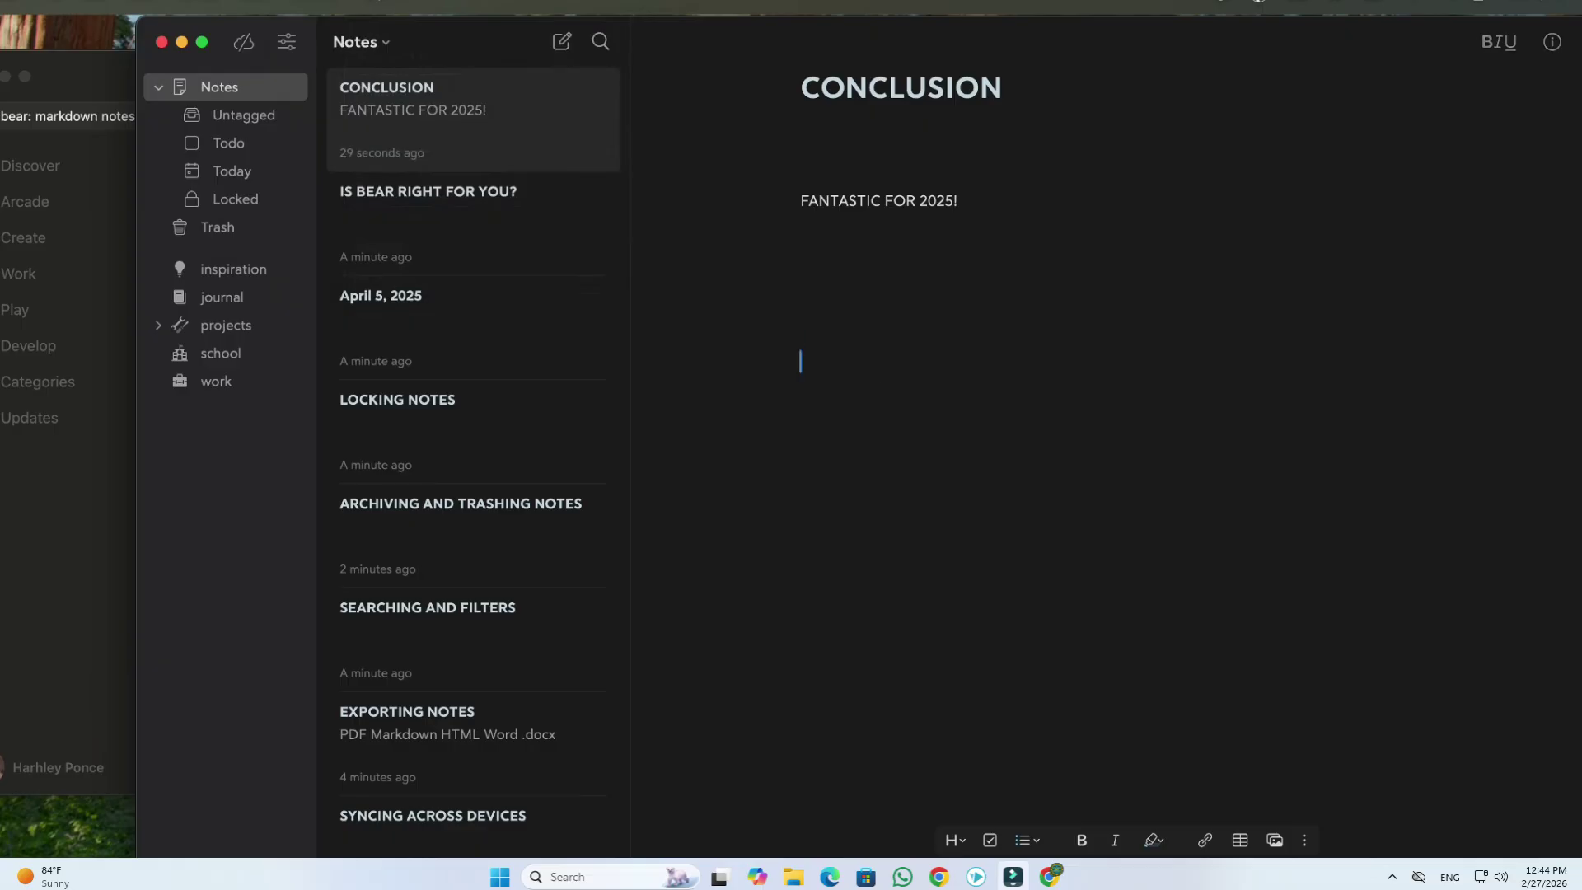
Add the closing line "THANK YOU SO MUCH FOR WATCHING" to the CONCLUSION note.
{"action": "type", "text": "H F"}
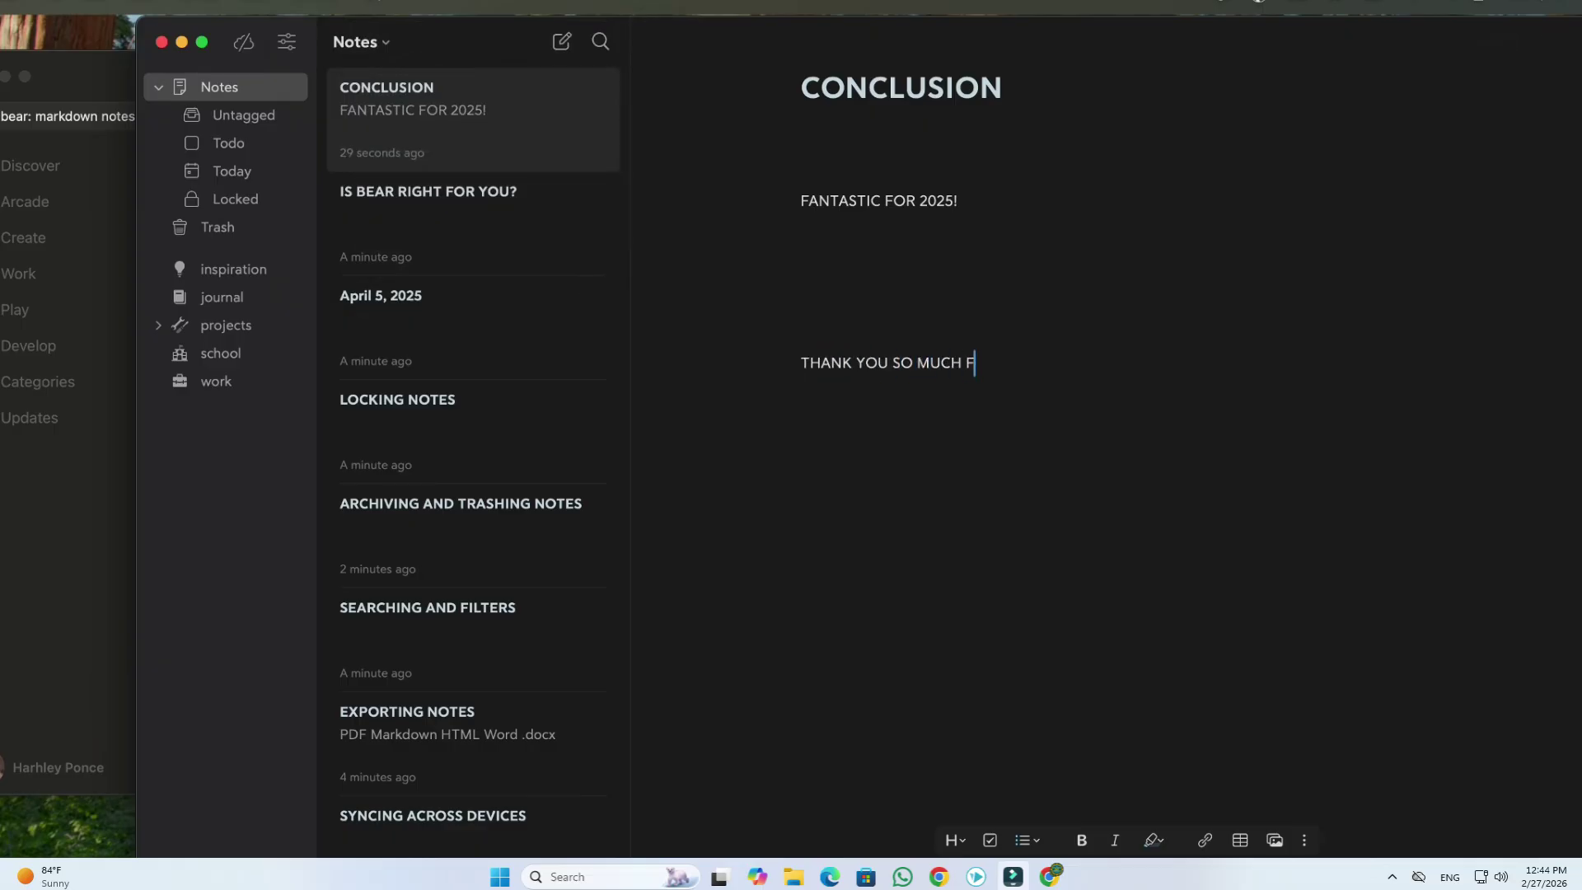
{"action": "type", "text": "OR WATCHING"}
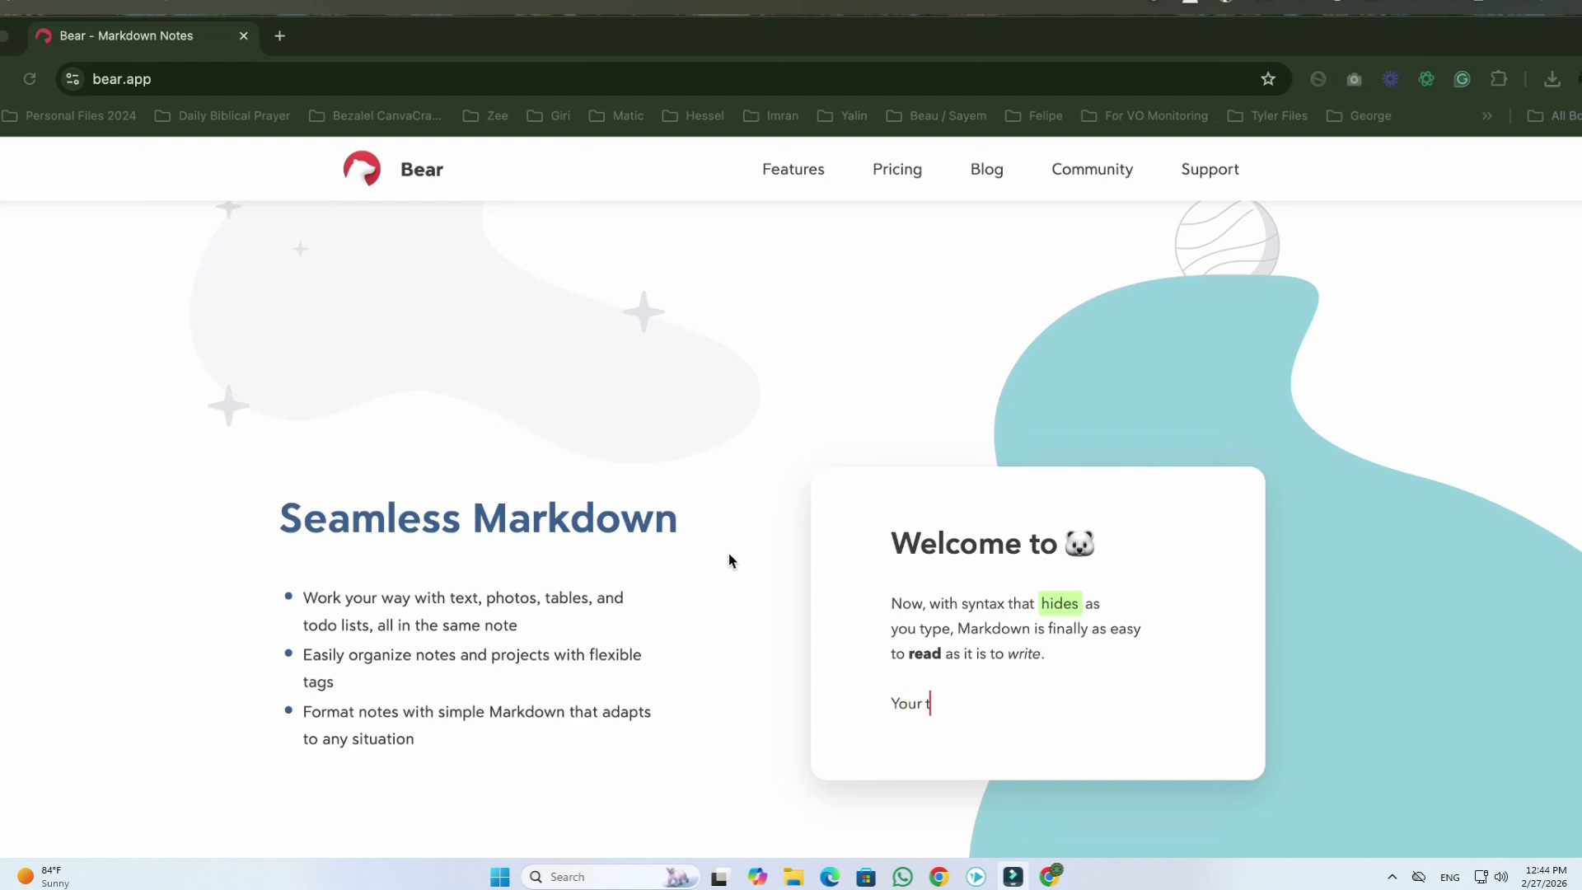
Examine the feature sections of the bear.app website, from Seamless Markdown through Organize easily to Universal beauty.
{"action": "scroll", "coordinate": [729, 560], "scroll_direction": "down", "scroll_amount": 3}
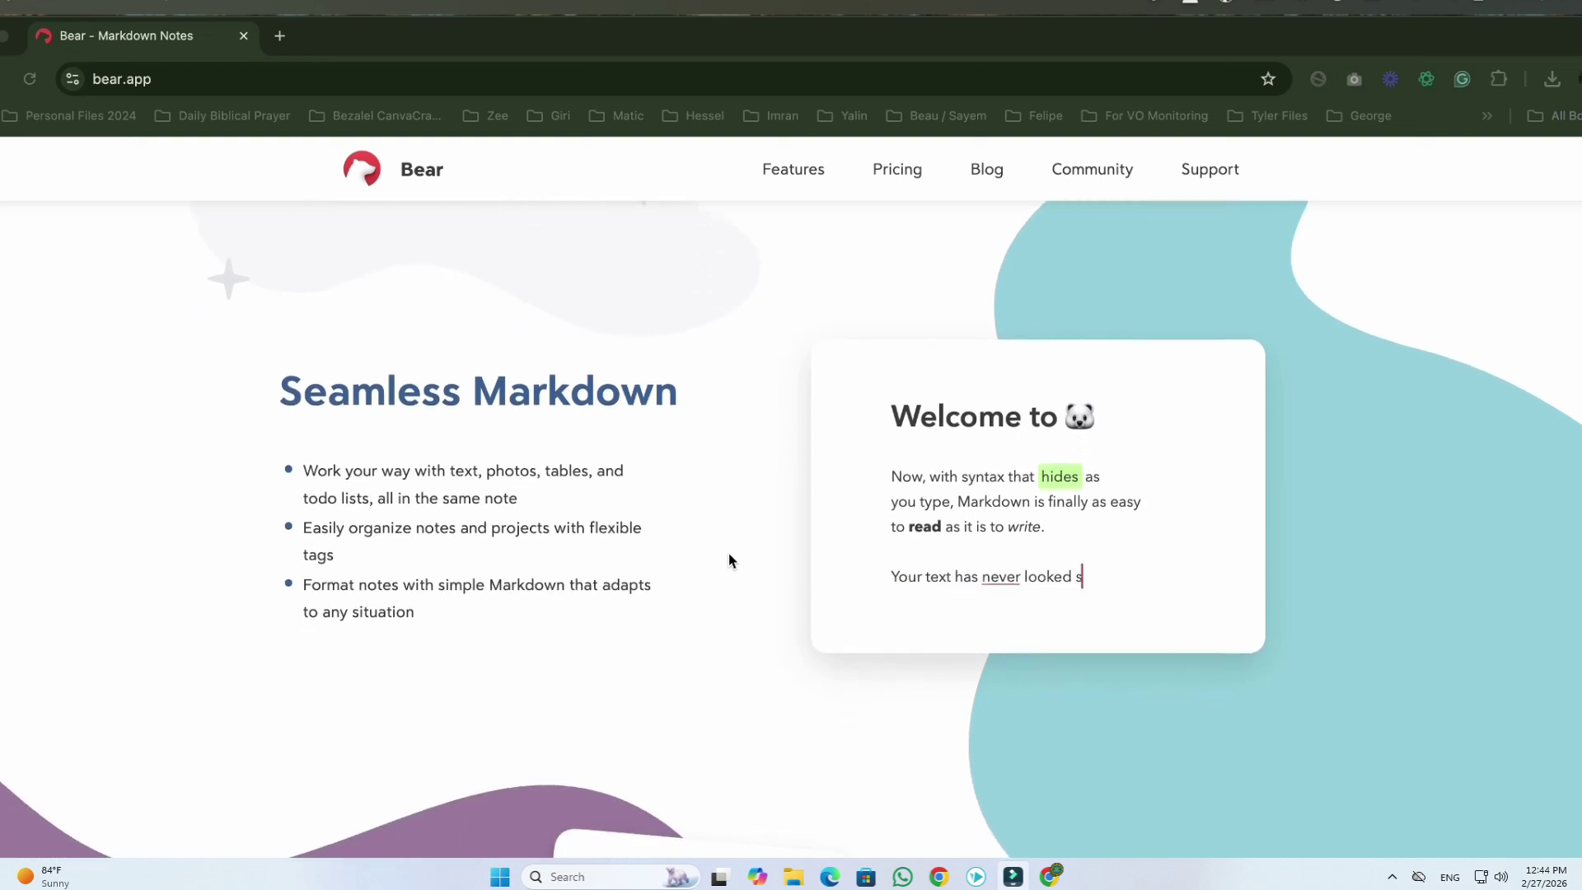
{"action": "scroll", "coordinate": [729, 557], "scroll_direction": "down", "scroll_amount": 2}
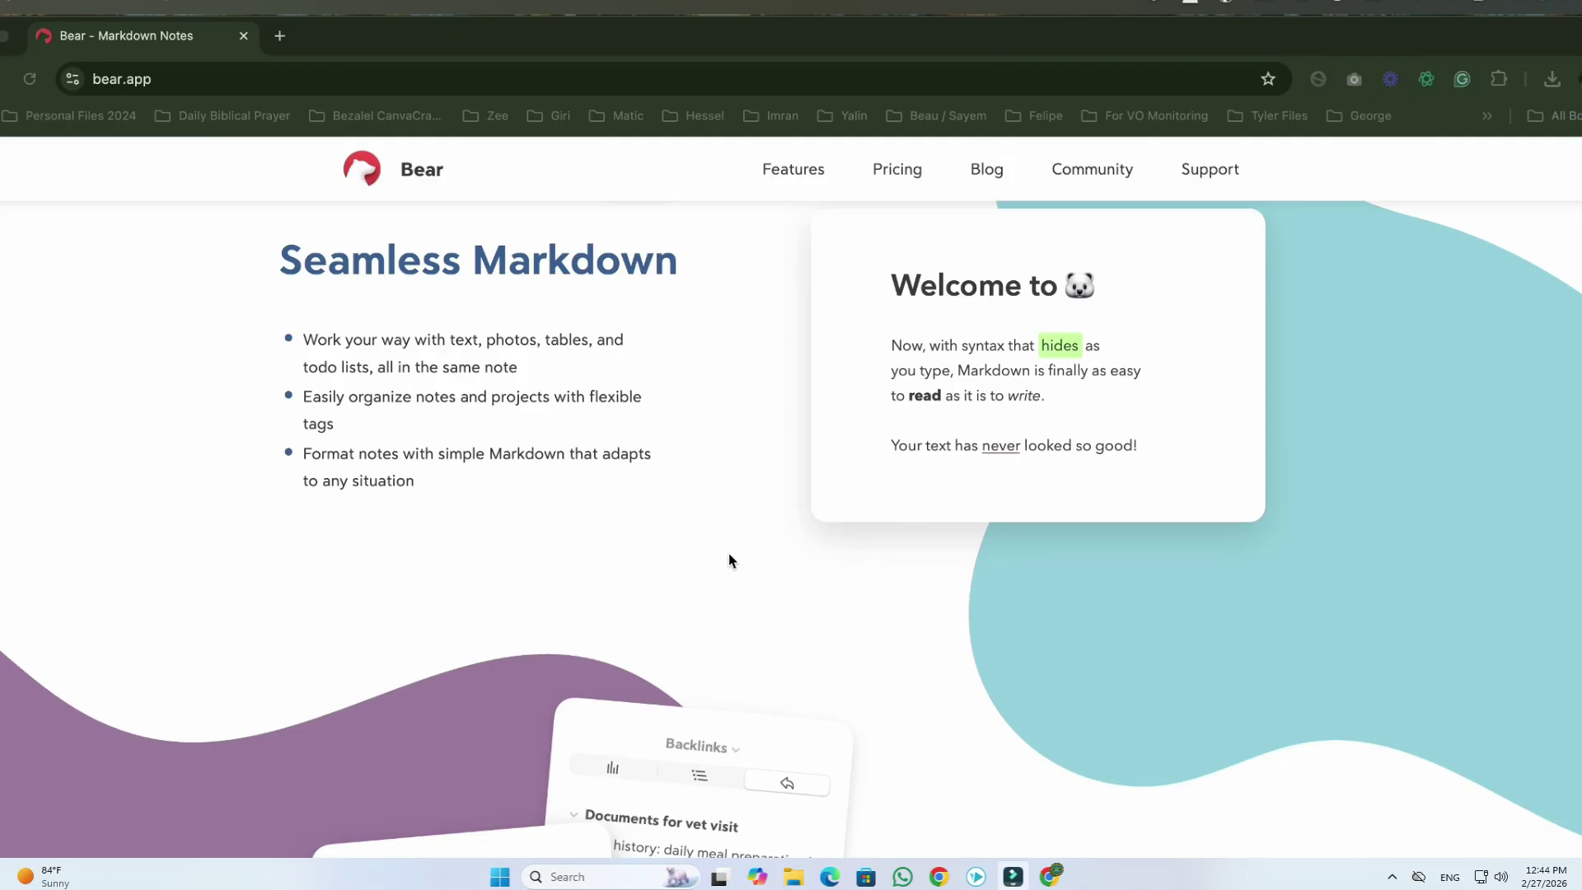
{"action": "scroll", "coordinate": [729, 557], "scroll_direction": "down", "scroll_amount": 2}
{"action": "scroll", "coordinate": [729, 558], "scroll_direction": "down", "scroll_amount": 2}
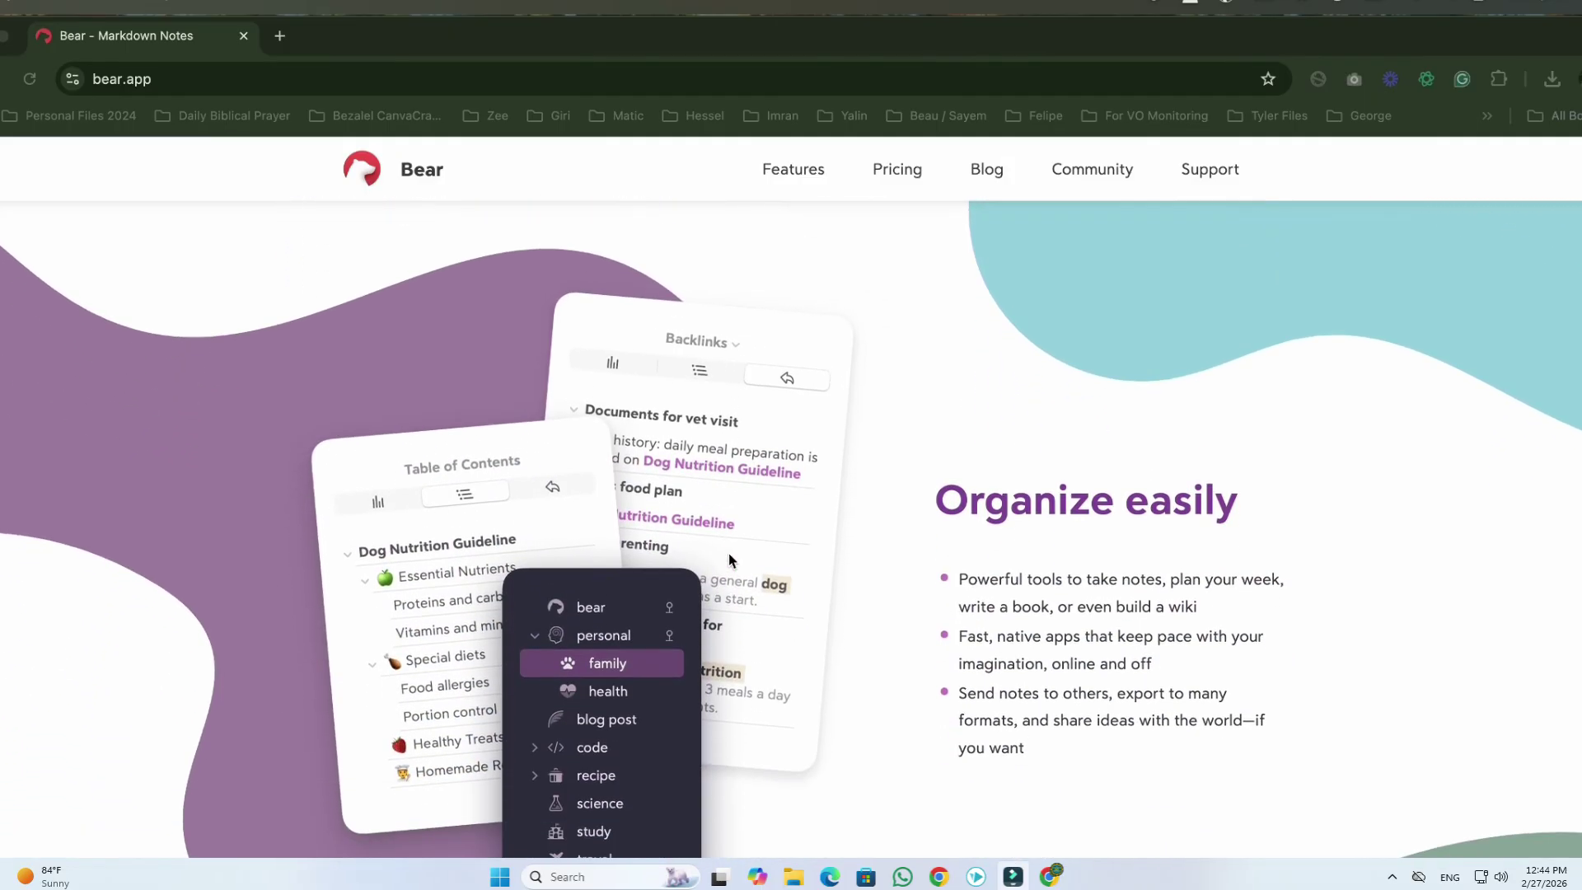
{"action": "scroll", "coordinate": [729, 559], "scroll_direction": "down", "scroll_amount": 2}
{"action": "scroll", "coordinate": [729, 558], "scroll_direction": "down", "scroll_amount": 1}
{"action": "scroll", "coordinate": [729, 560], "scroll_direction": "down", "scroll_amount": 3}
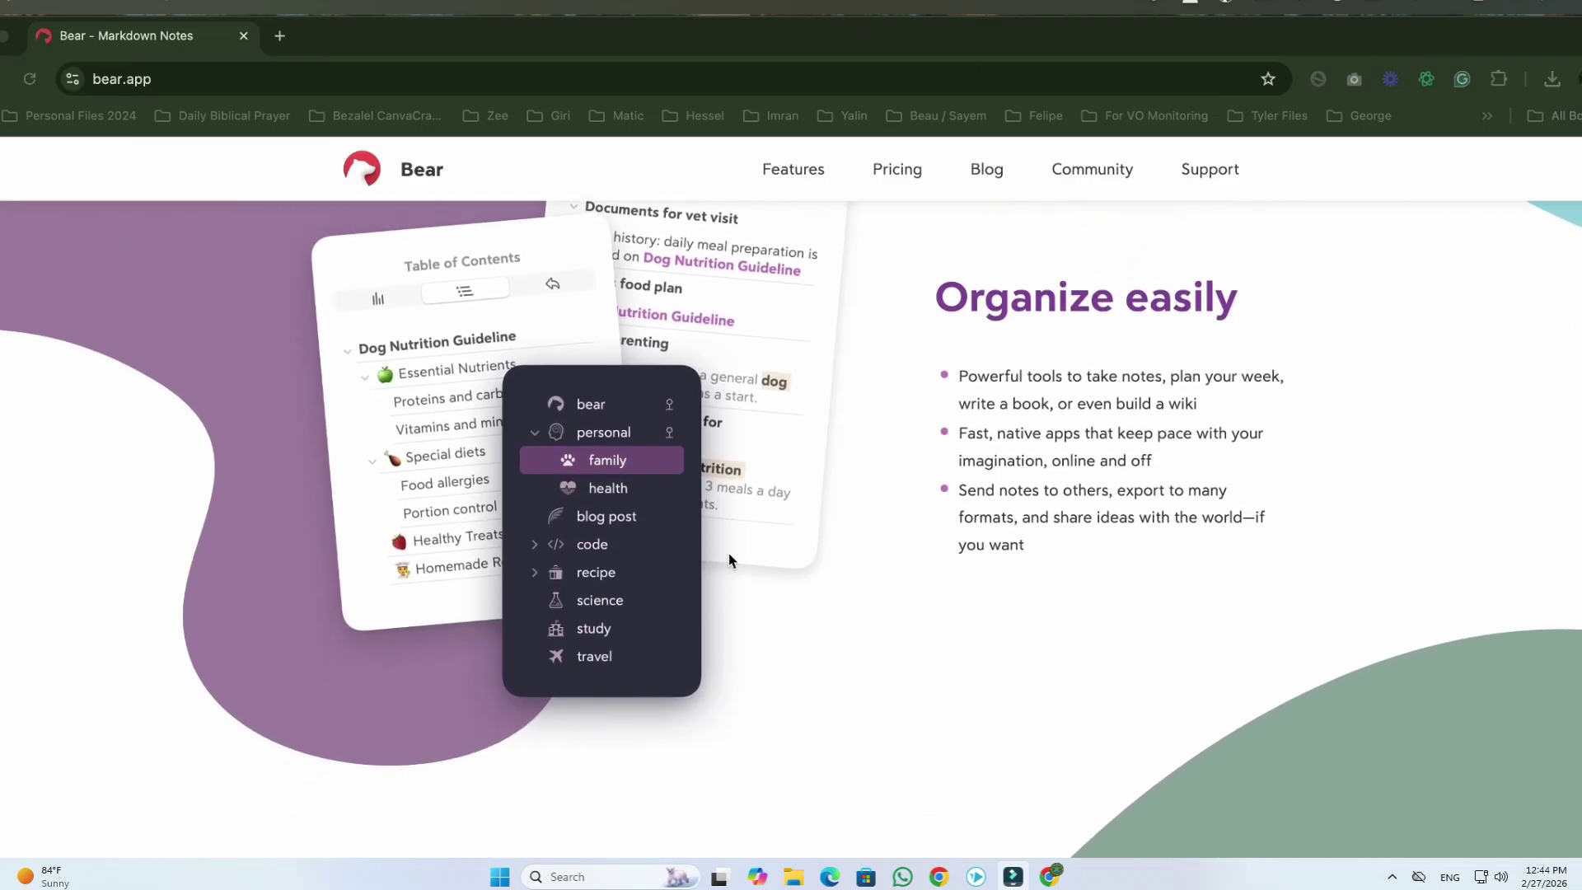
{"action": "scroll", "coordinate": [728, 560], "scroll_direction": "down", "scroll_amount": 2}
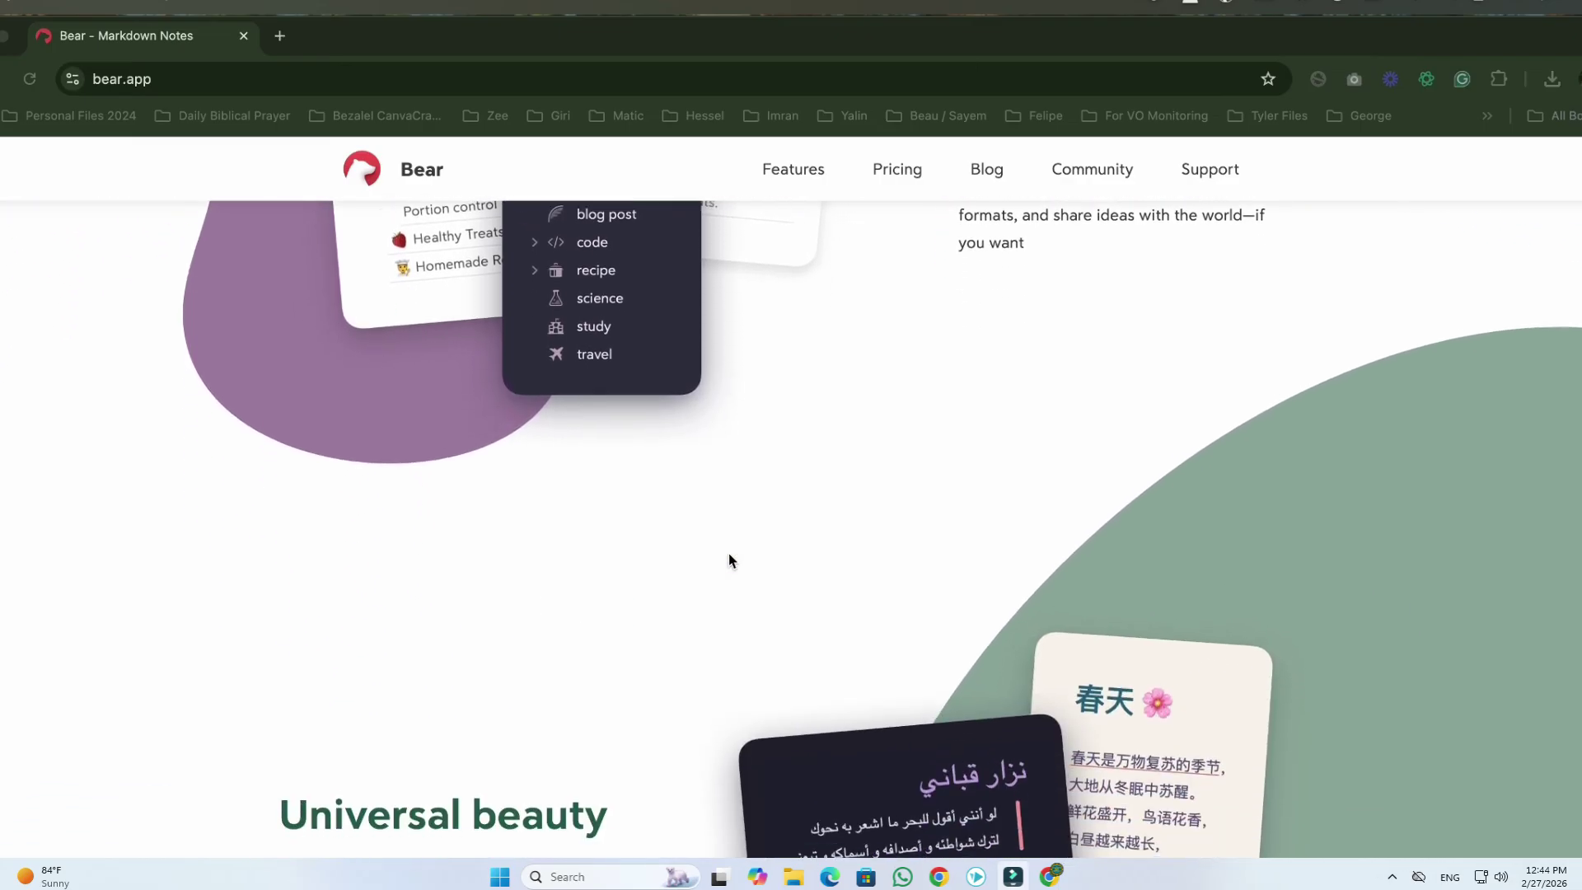
{"action": "scroll", "coordinate": [728, 561], "scroll_direction": "down", "scroll_amount": 1}
{"action": "scroll", "coordinate": [728, 560], "scroll_direction": "down", "scroll_amount": 3}
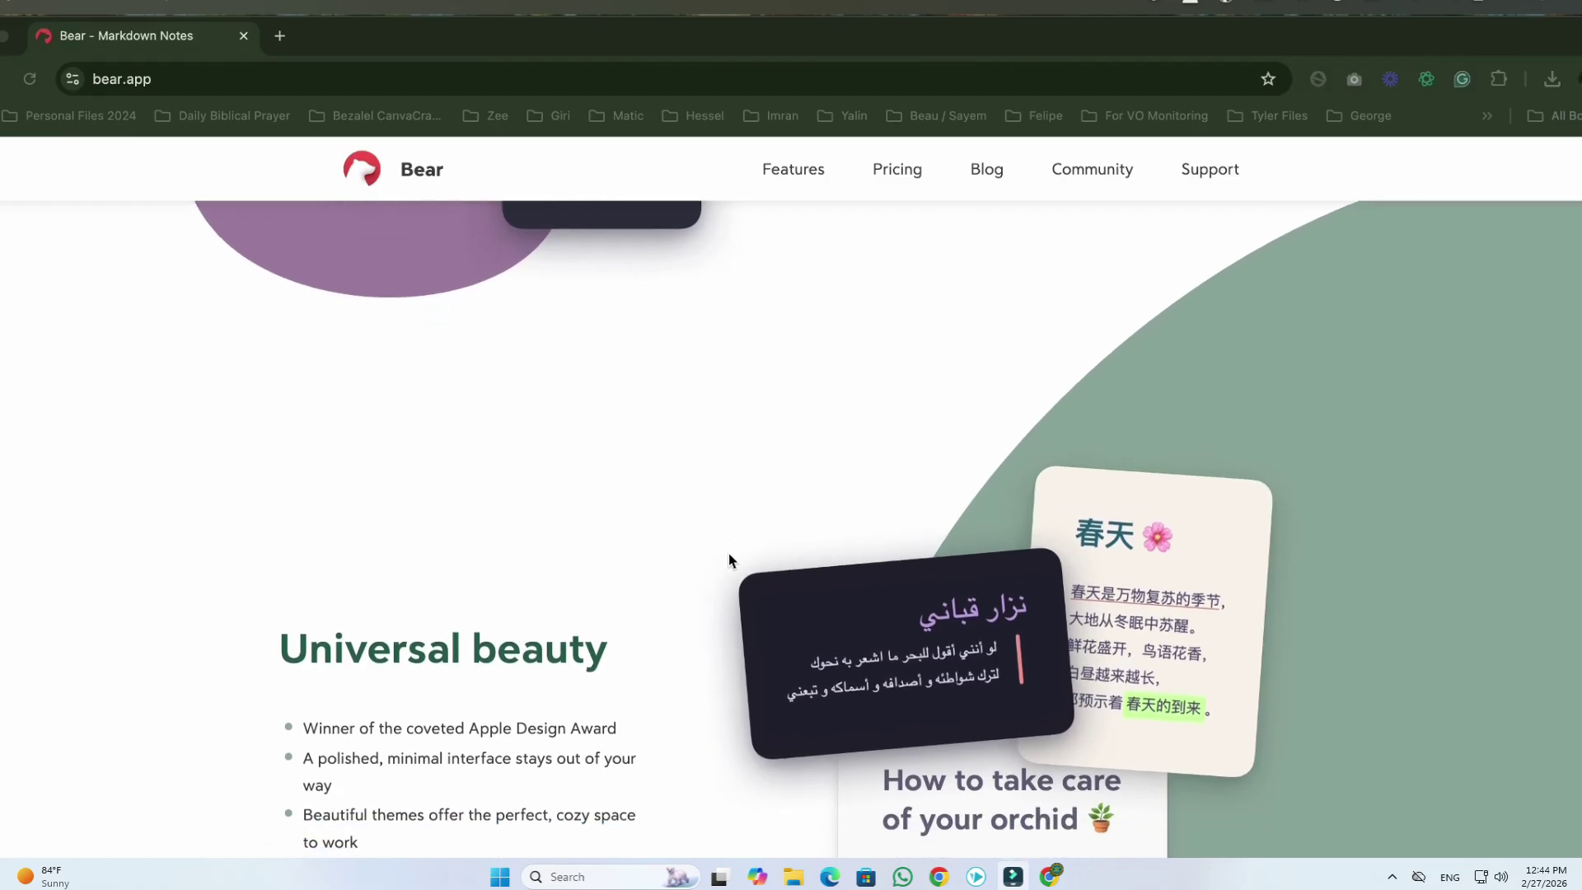
{"action": "scroll", "coordinate": [729, 559], "scroll_direction": "down", "scroll_amount": 3}
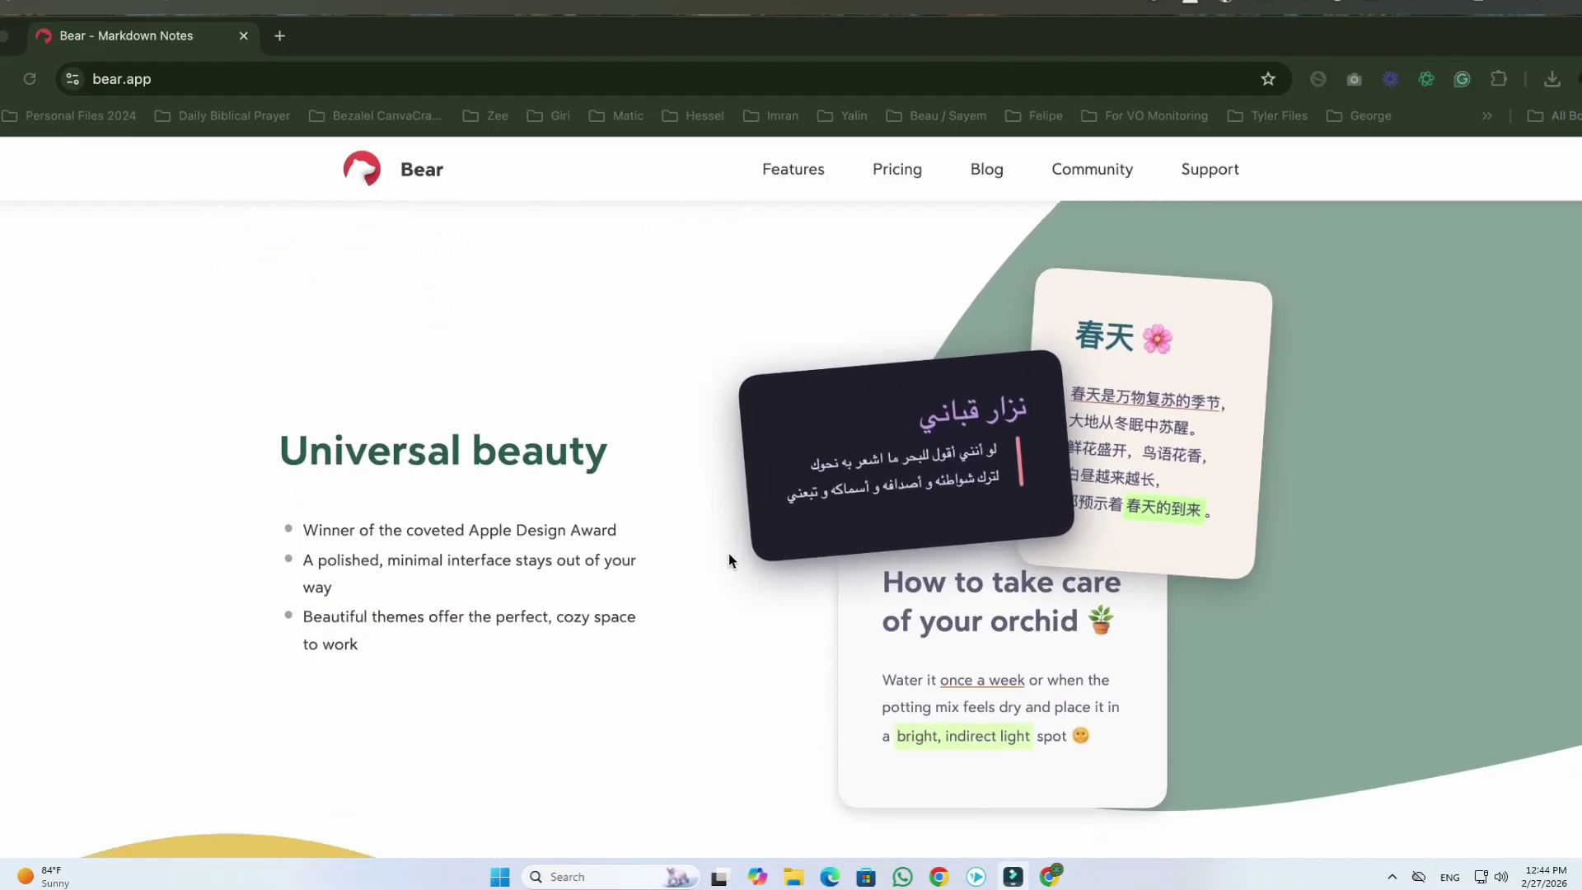
{"action": "scroll", "coordinate": [728, 560], "scroll_direction": "down", "scroll_amount": 3}
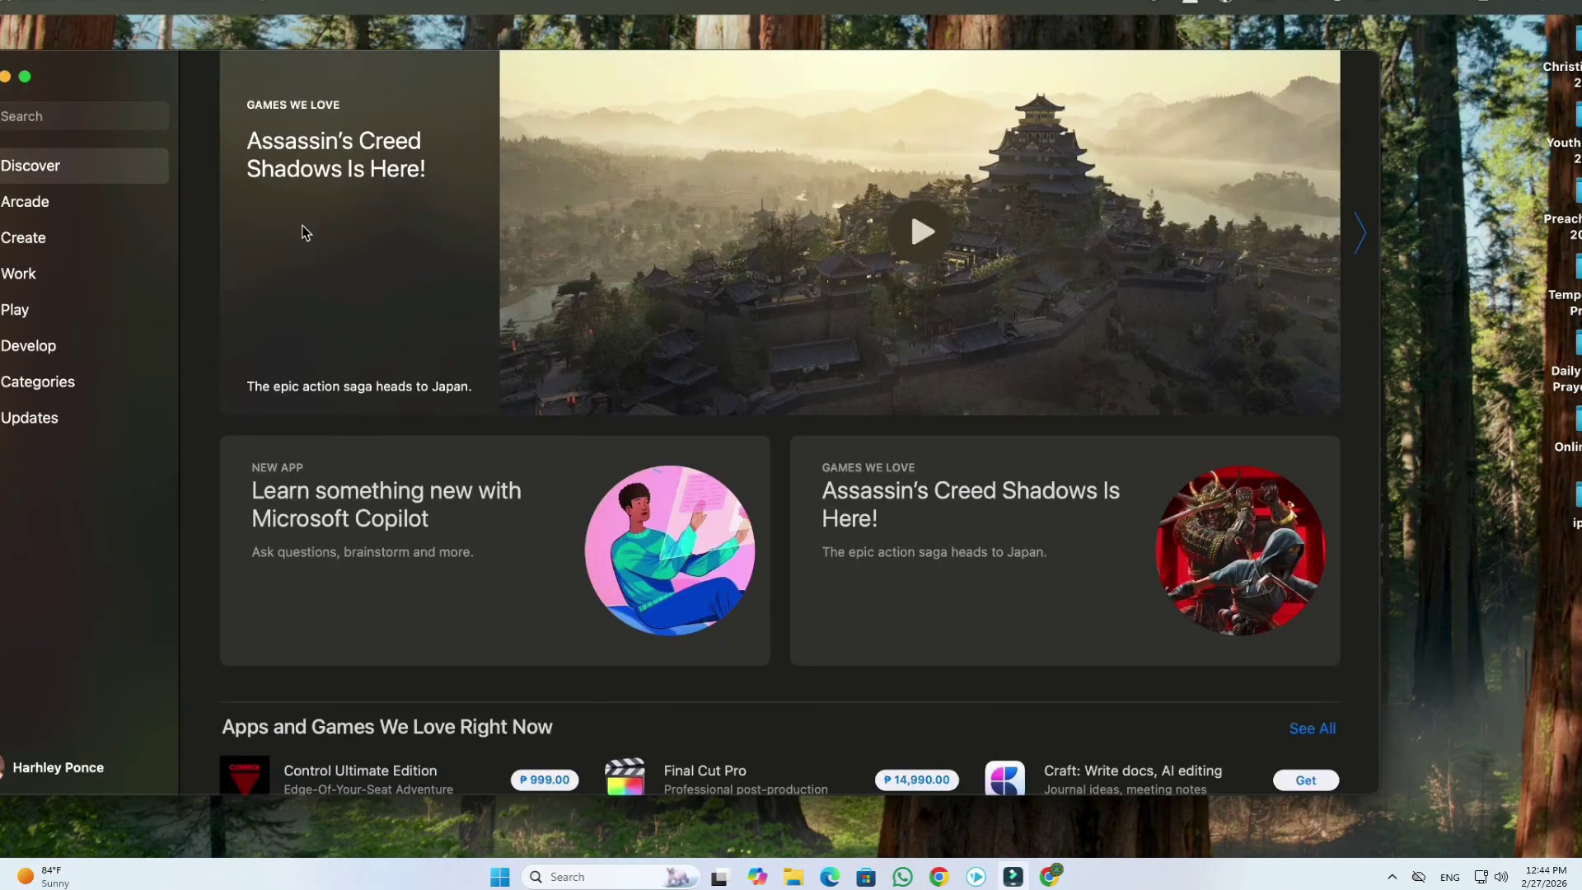
Search the App Store for "bear: markdown notes".
{"action": "left_click", "coordinate": [85, 116]}
{"action": "type", "text": "bear"}
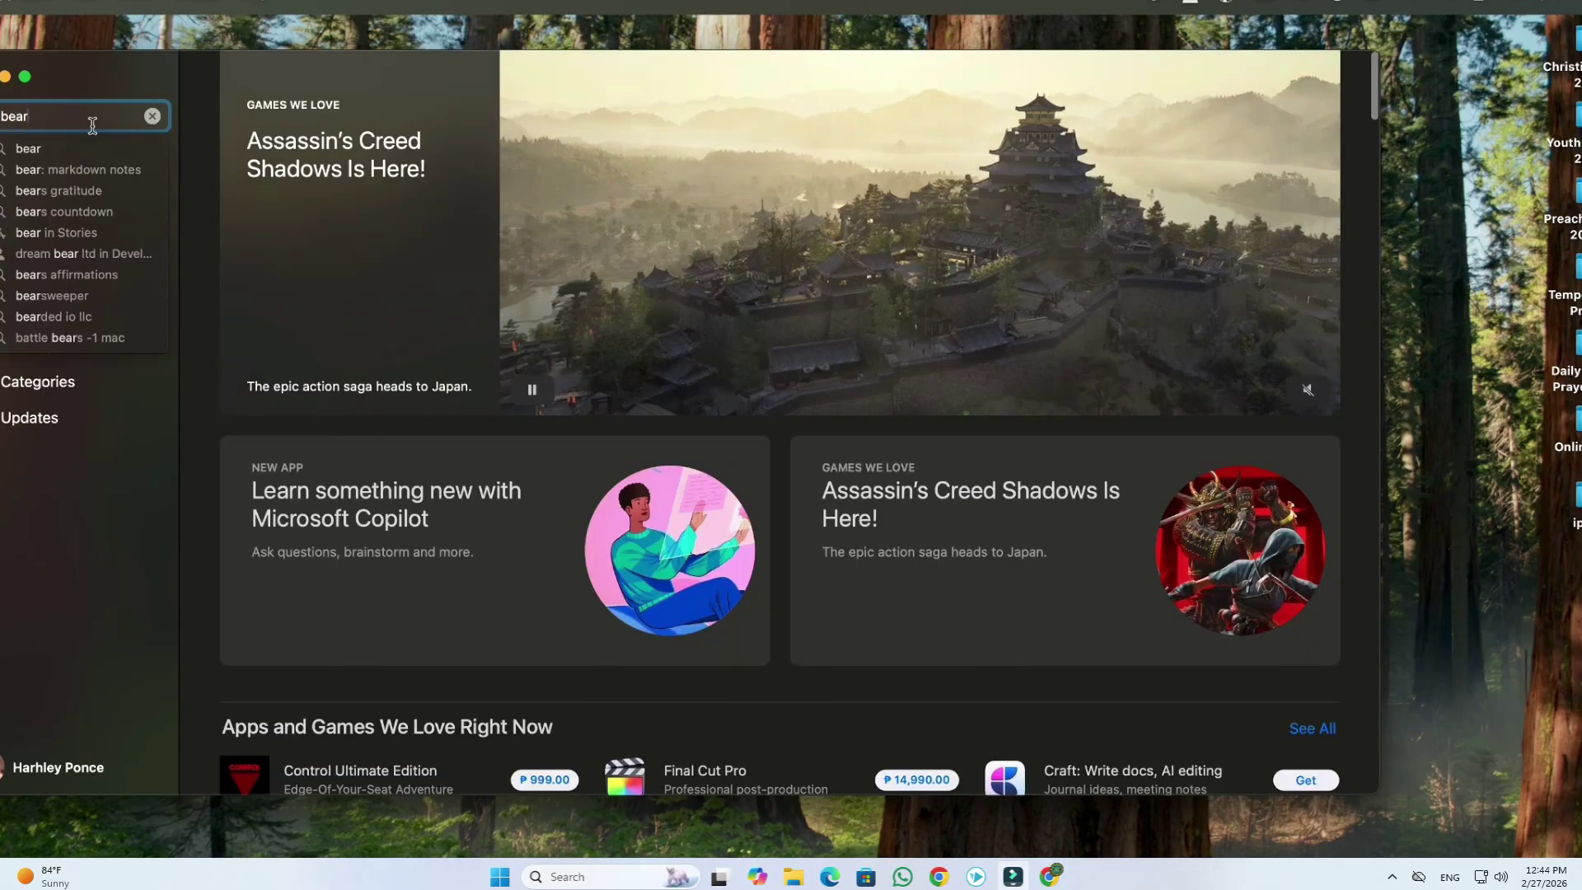
{"action": "left_click", "coordinate": [56, 170]}
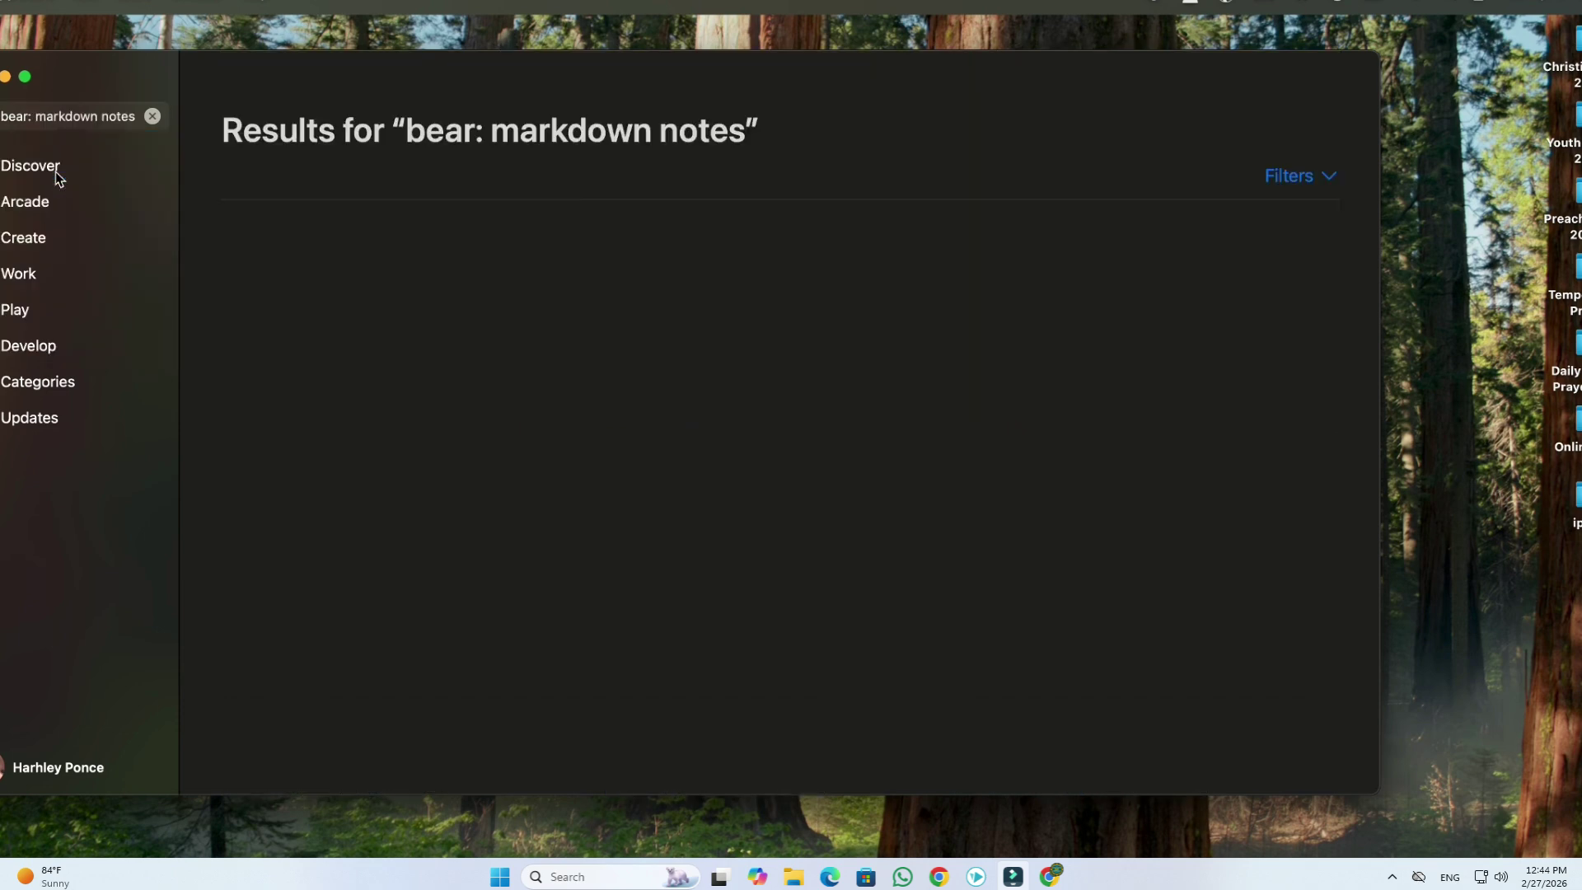
{"action": "scroll", "coordinate": [521, 244], "scroll_direction": "down", "scroll_amount": 1}
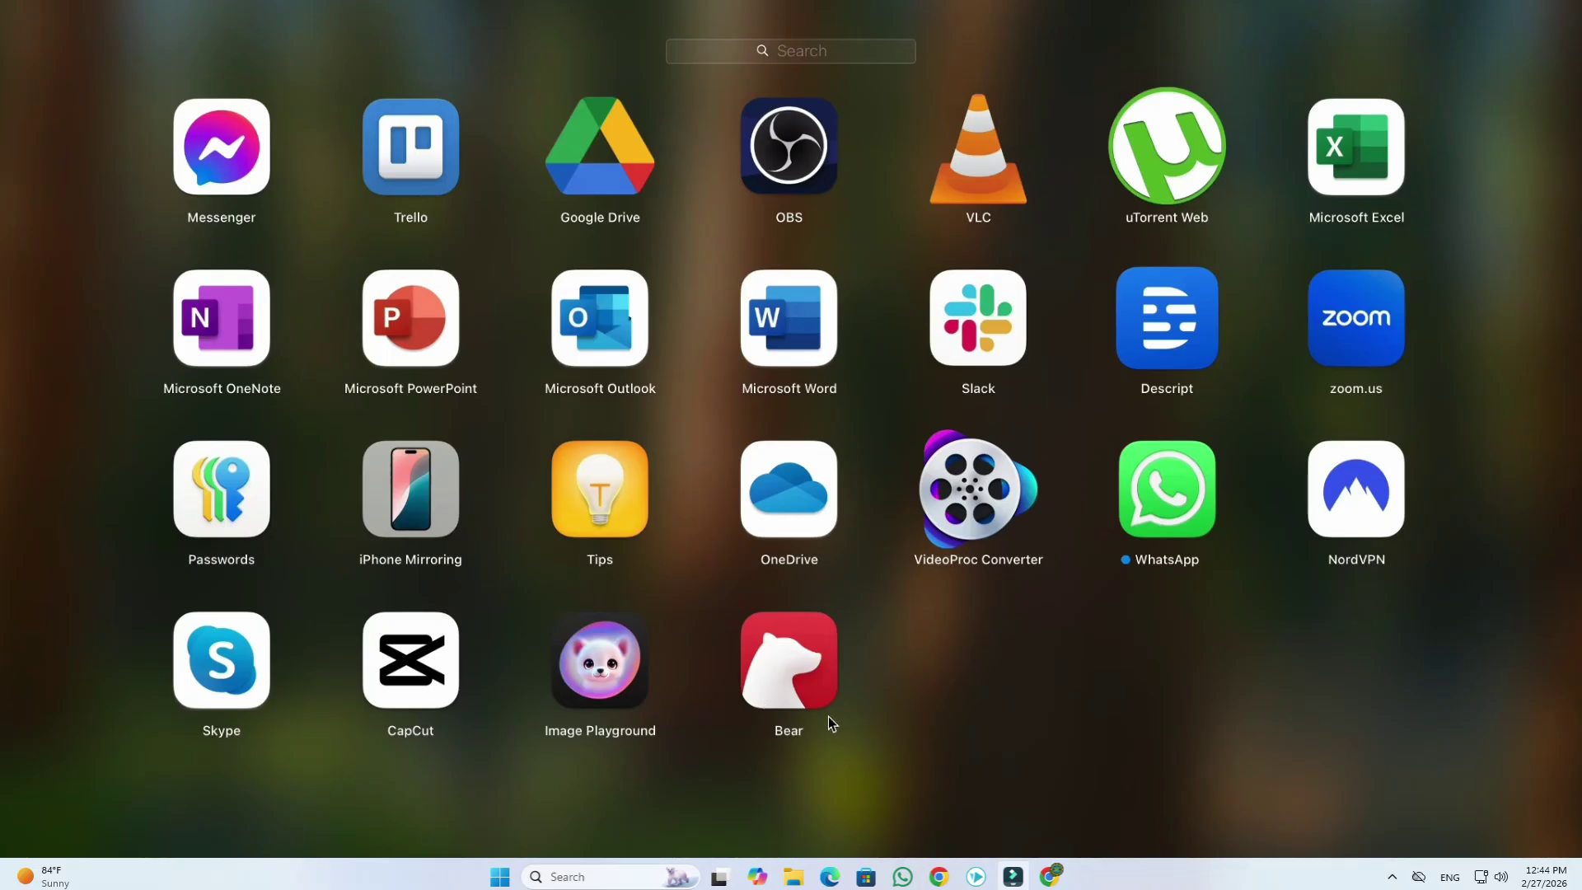
Open the Bear app and create a note titled "First Note".
{"action": "left_click", "coordinate": [808, 684]}
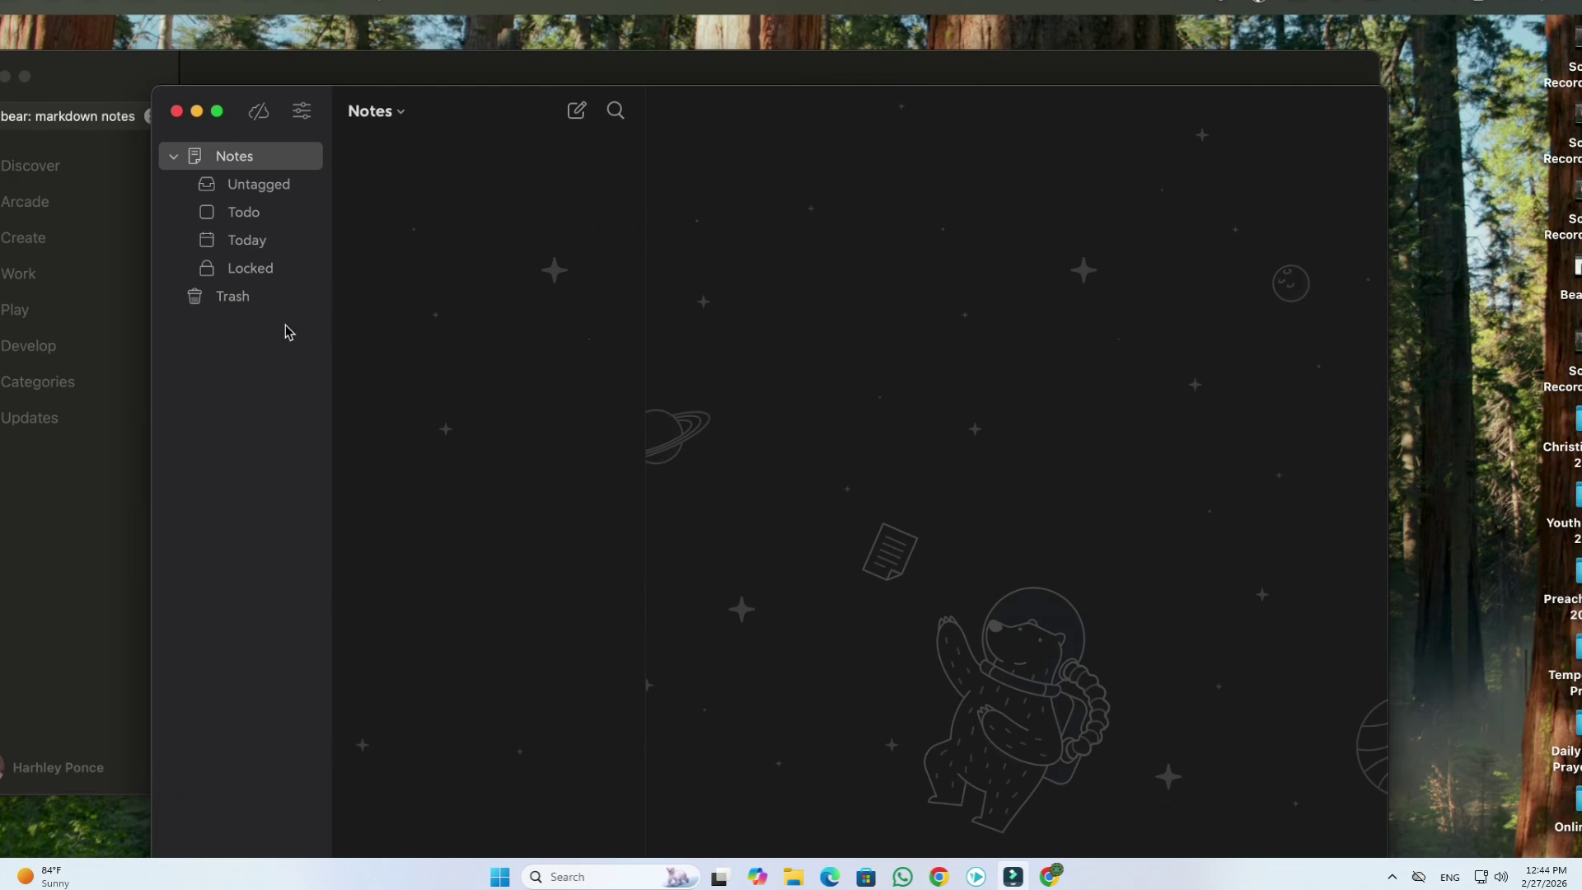
{"action": "left_click", "coordinate": [579, 112]}
{"action": "type", "text": "First Note"}
{"action": "key", "text": "Return"}
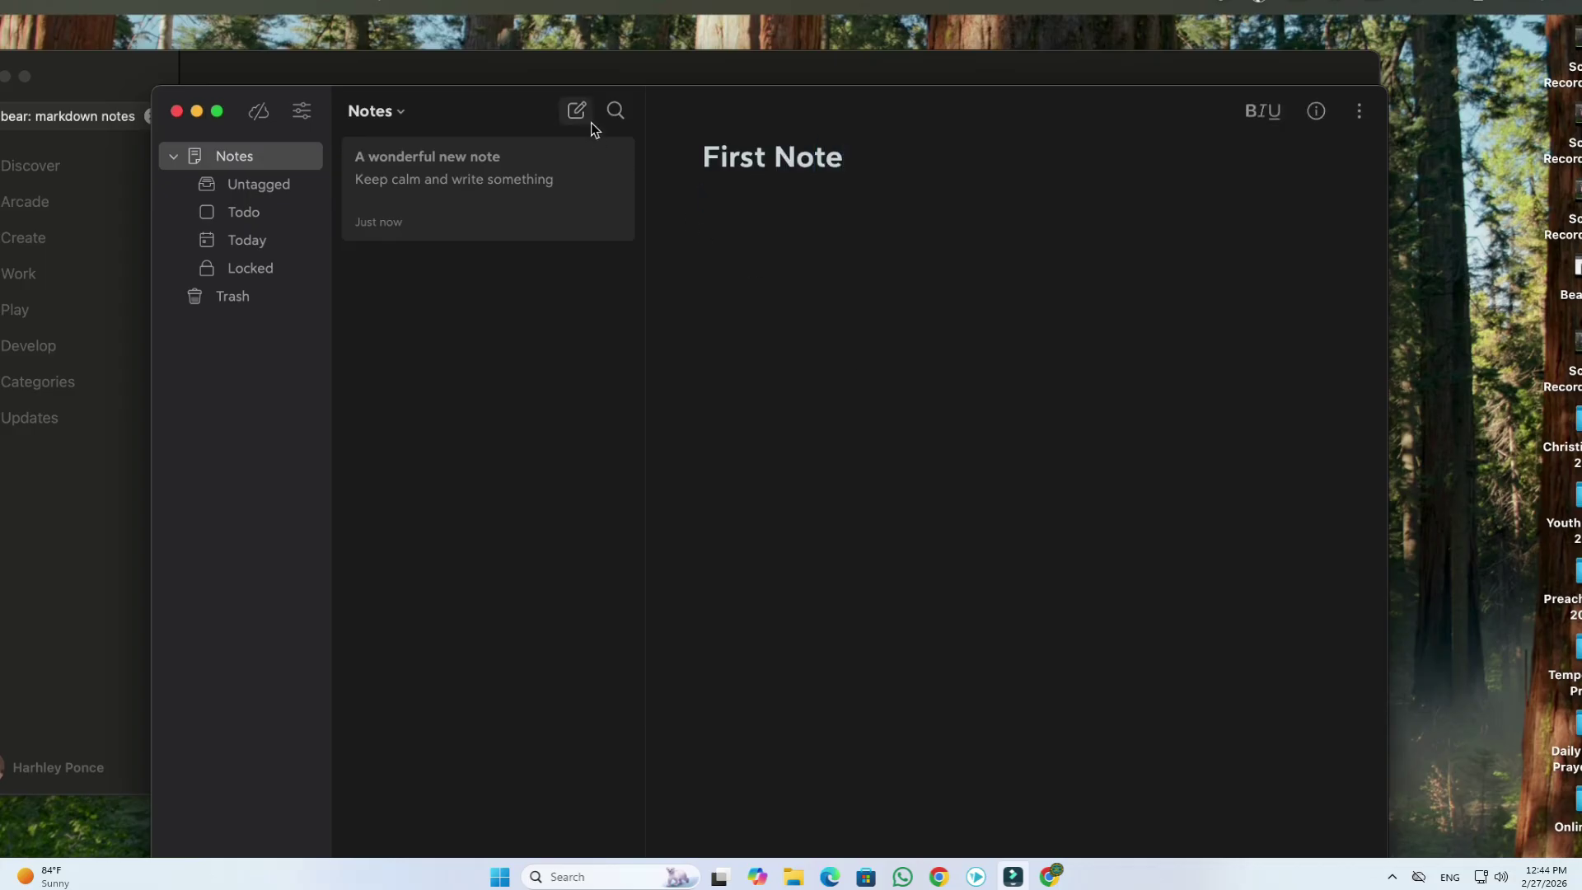
Create another note titled "Daily Reflections" with the body text "i learn something".
{"action": "left_click", "coordinate": [577, 113]}
{"action": "type", "text": "Daily "}
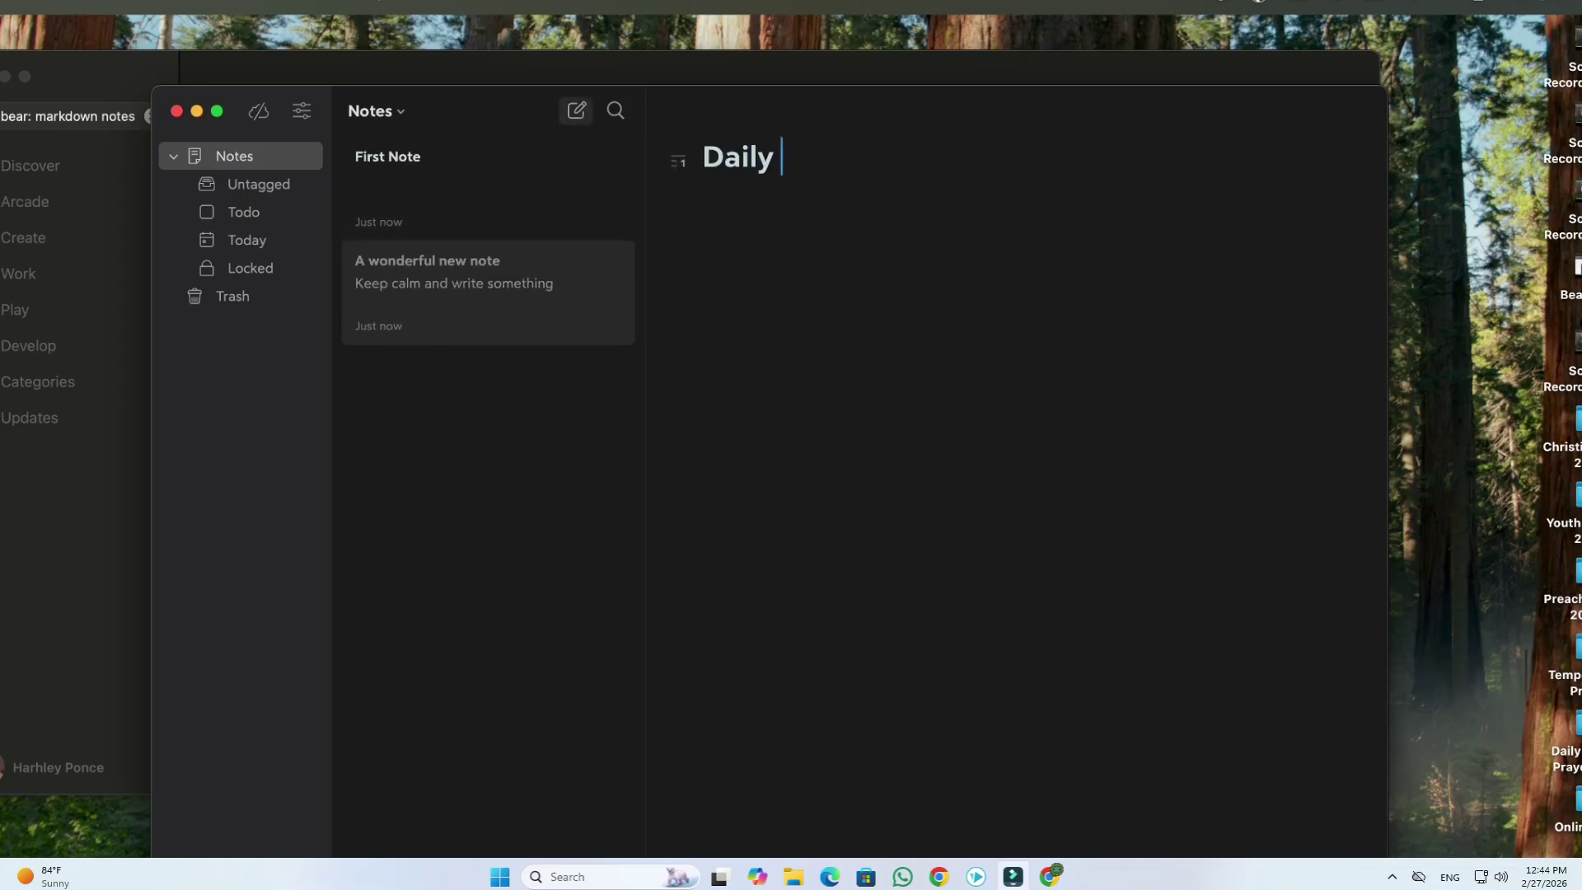
{"action": "type", "text": "Reflectio s"}
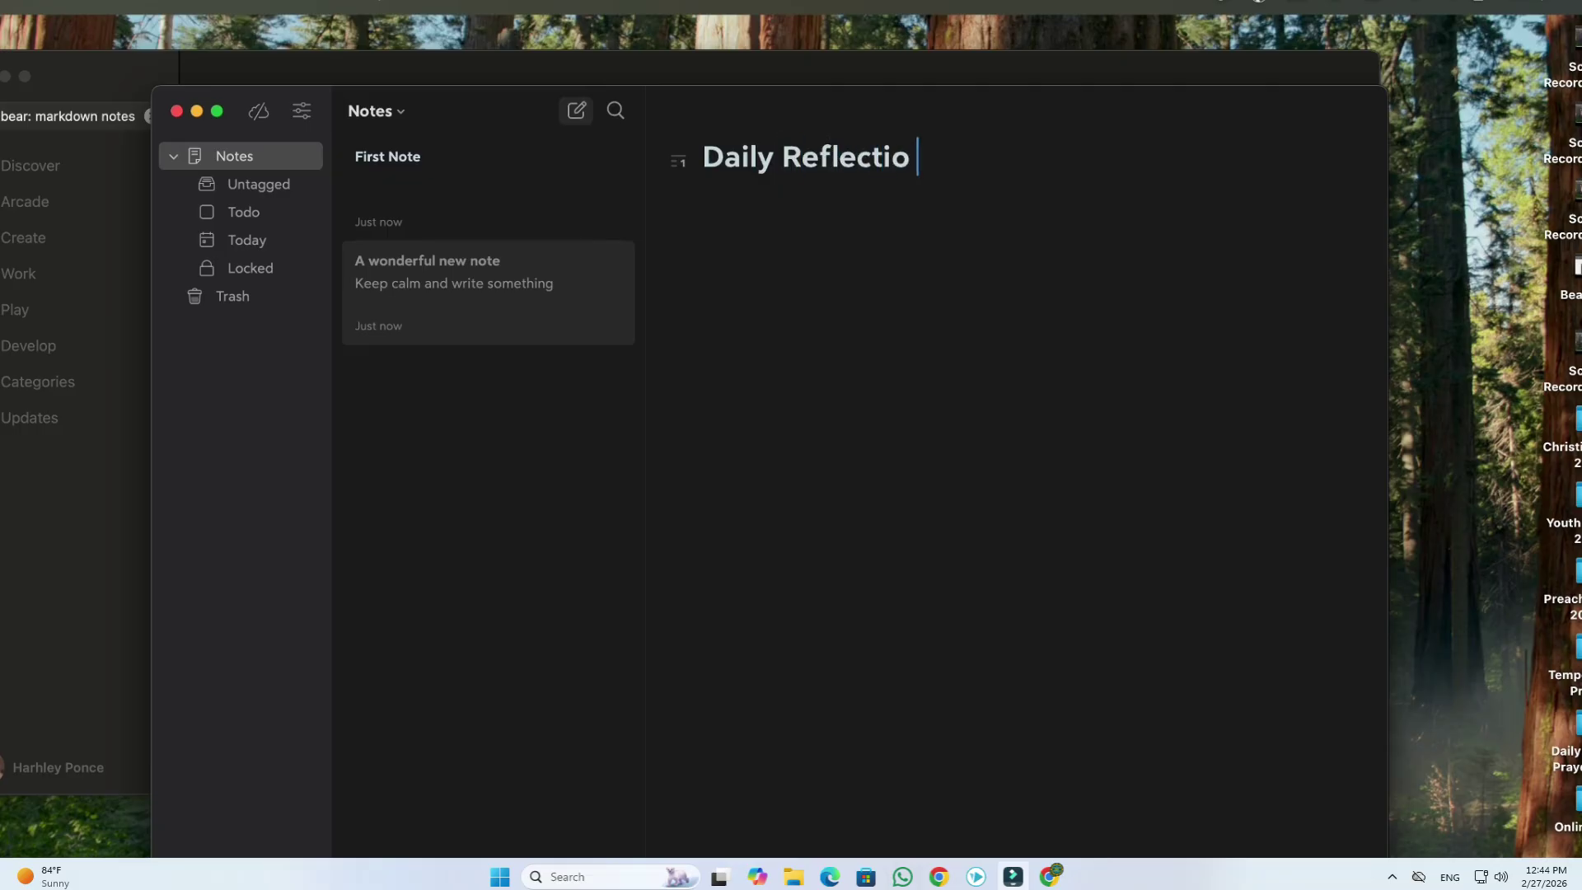
{"action": "key", "text": "BackSpace"}
{"action": "key", "text": "BackSpace"}
{"action": "type", "text": "ns"}
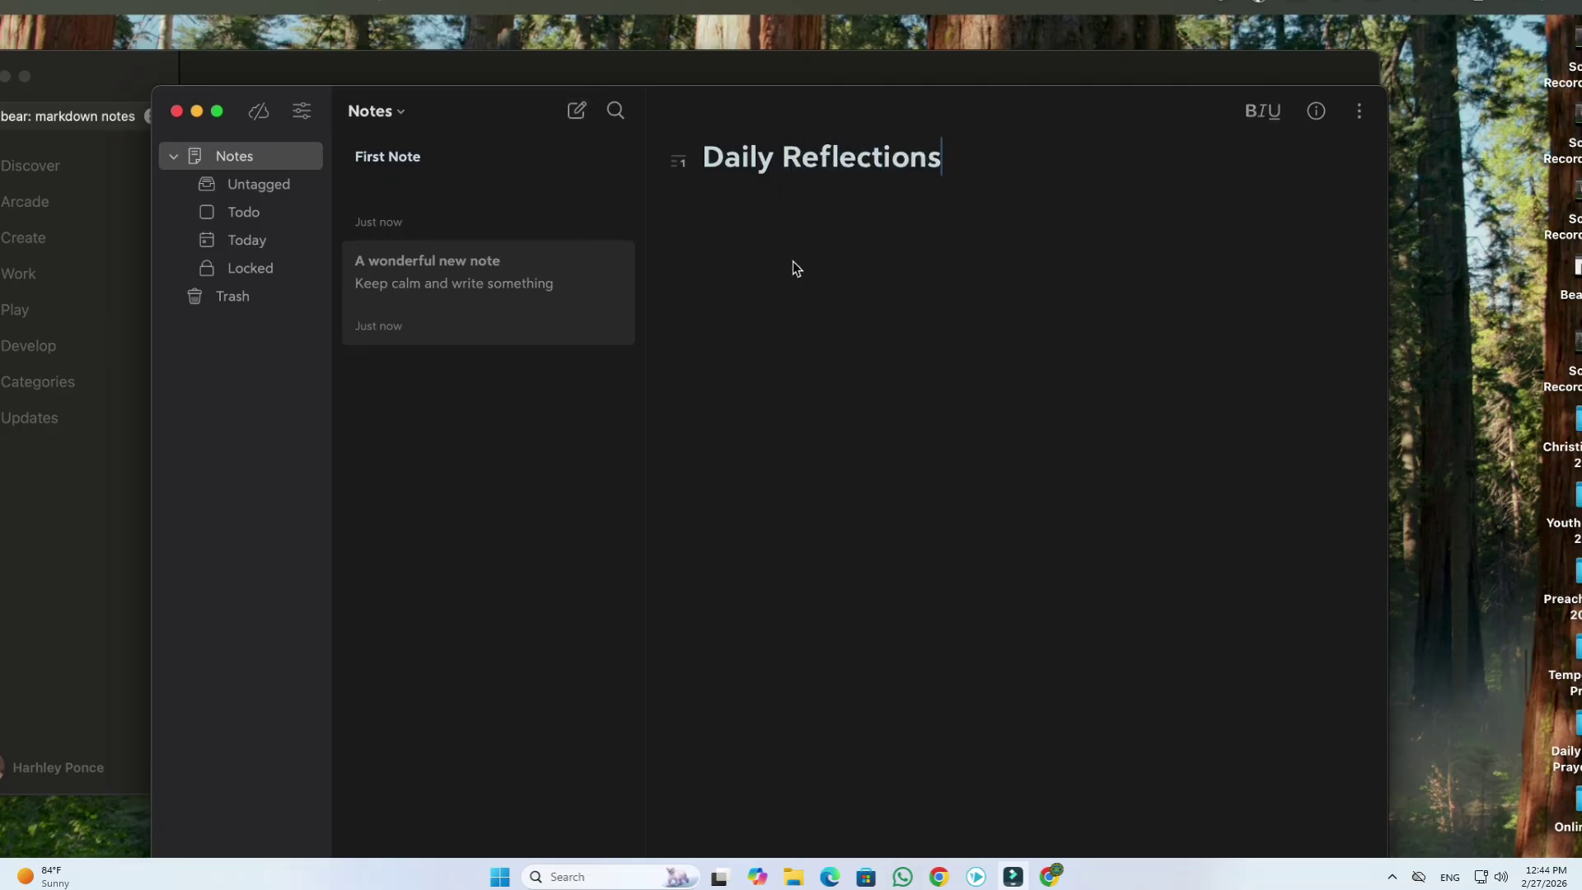
{"action": "key", "text": "Return"}
{"action": "type", "text": "i learn something"}
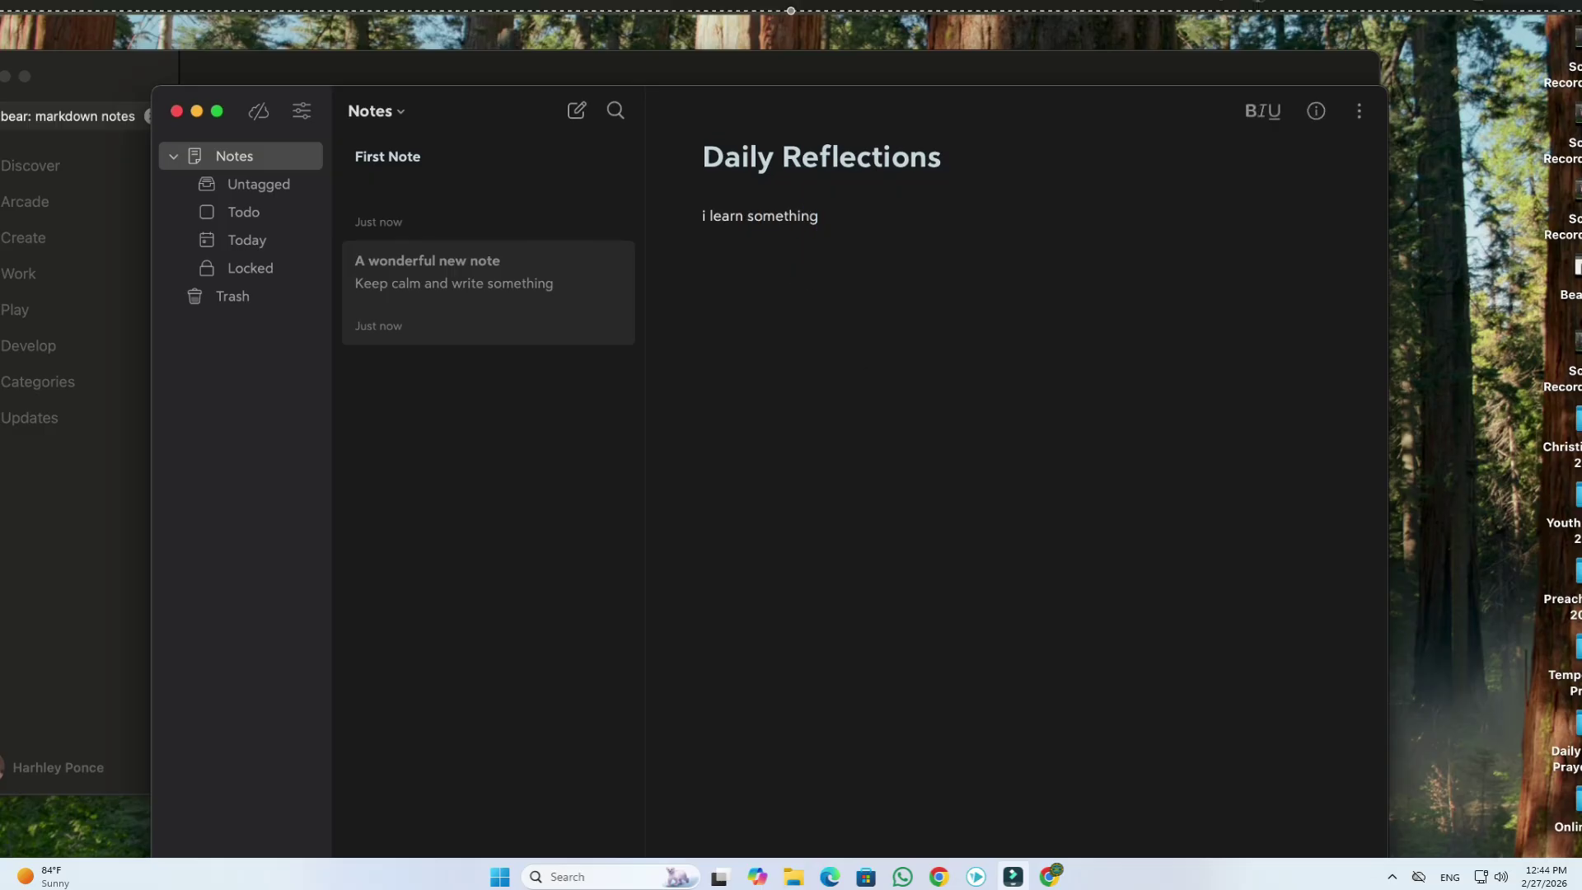
Add the tags #work, #school and #inspiration on separate lines below the Daily Reflections text.
{"action": "key", "text": "Return"}
{"action": "key", "text": "Return"}
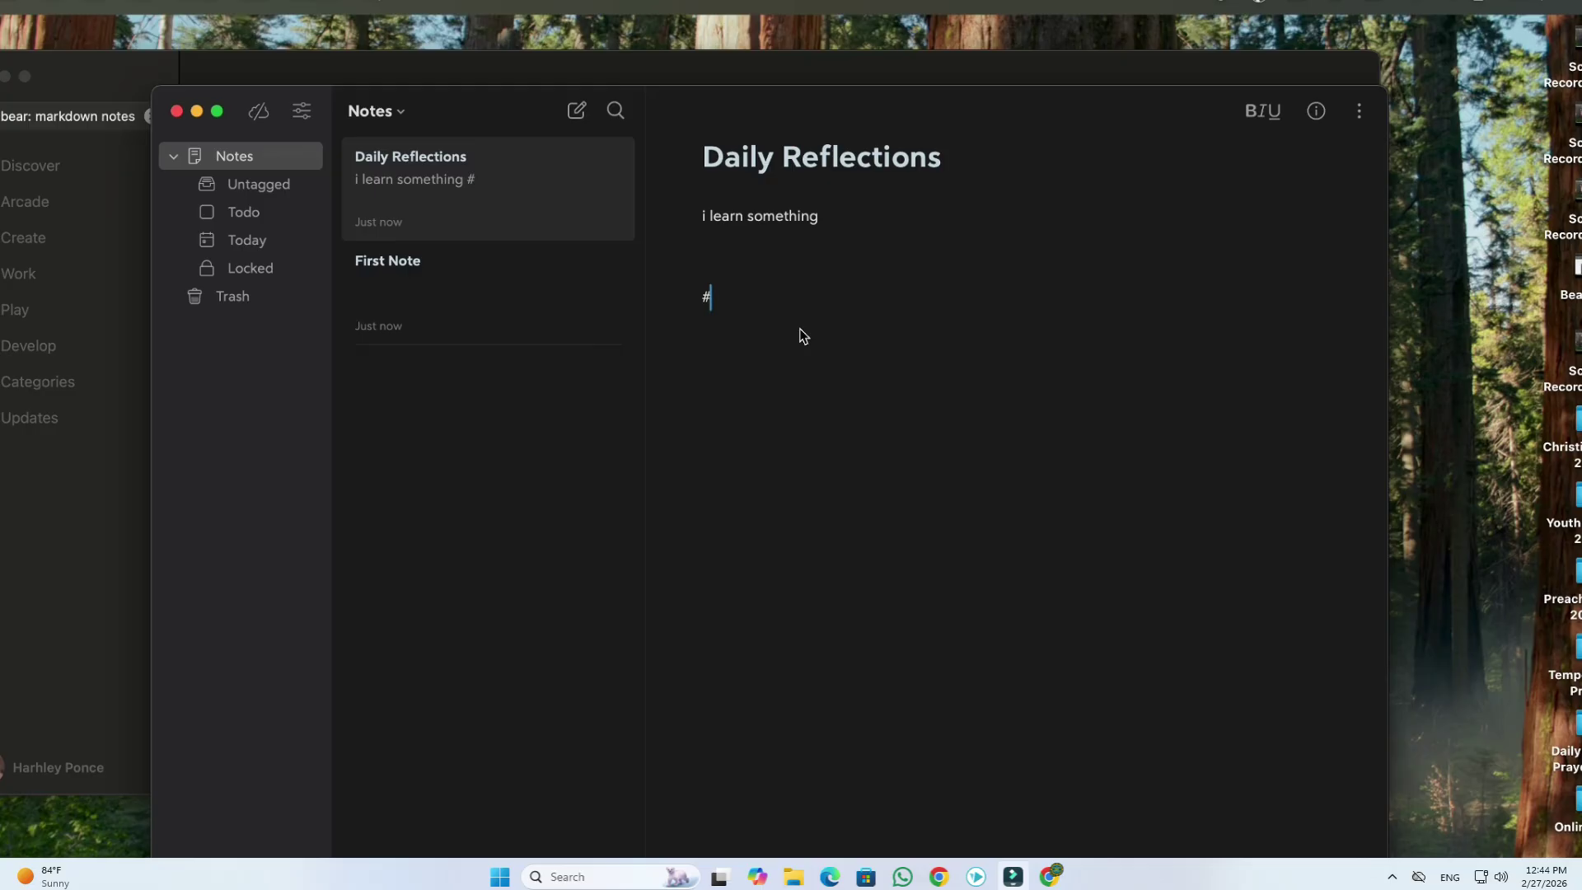
{"action": "type", "text": "work"}
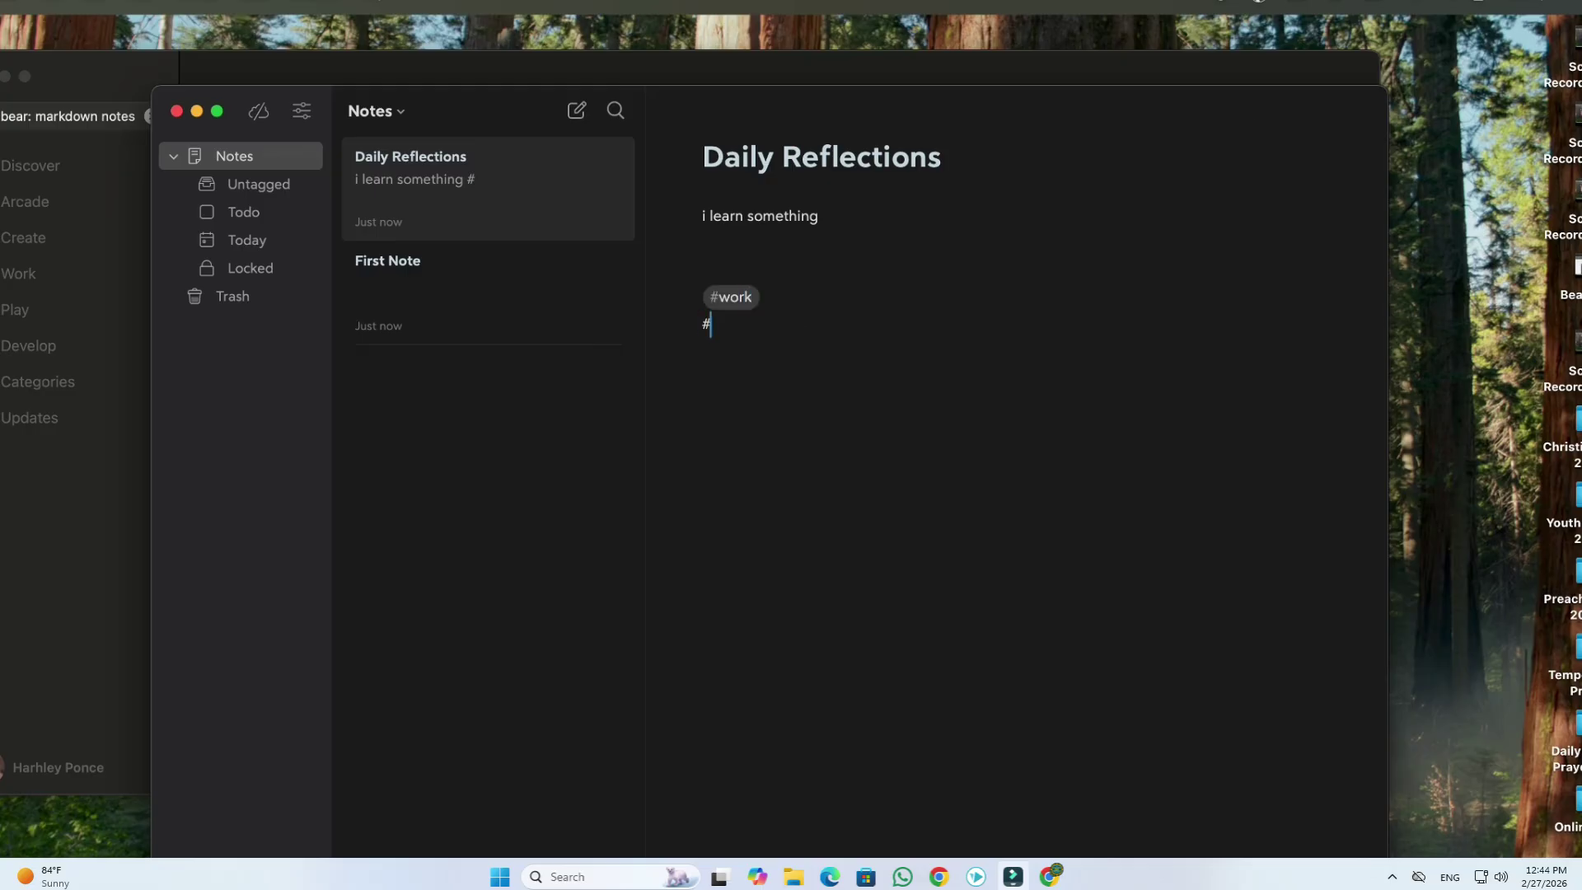
{"action": "type", "text": "schoo#"}
{"action": "key", "text": "BackSpace"}
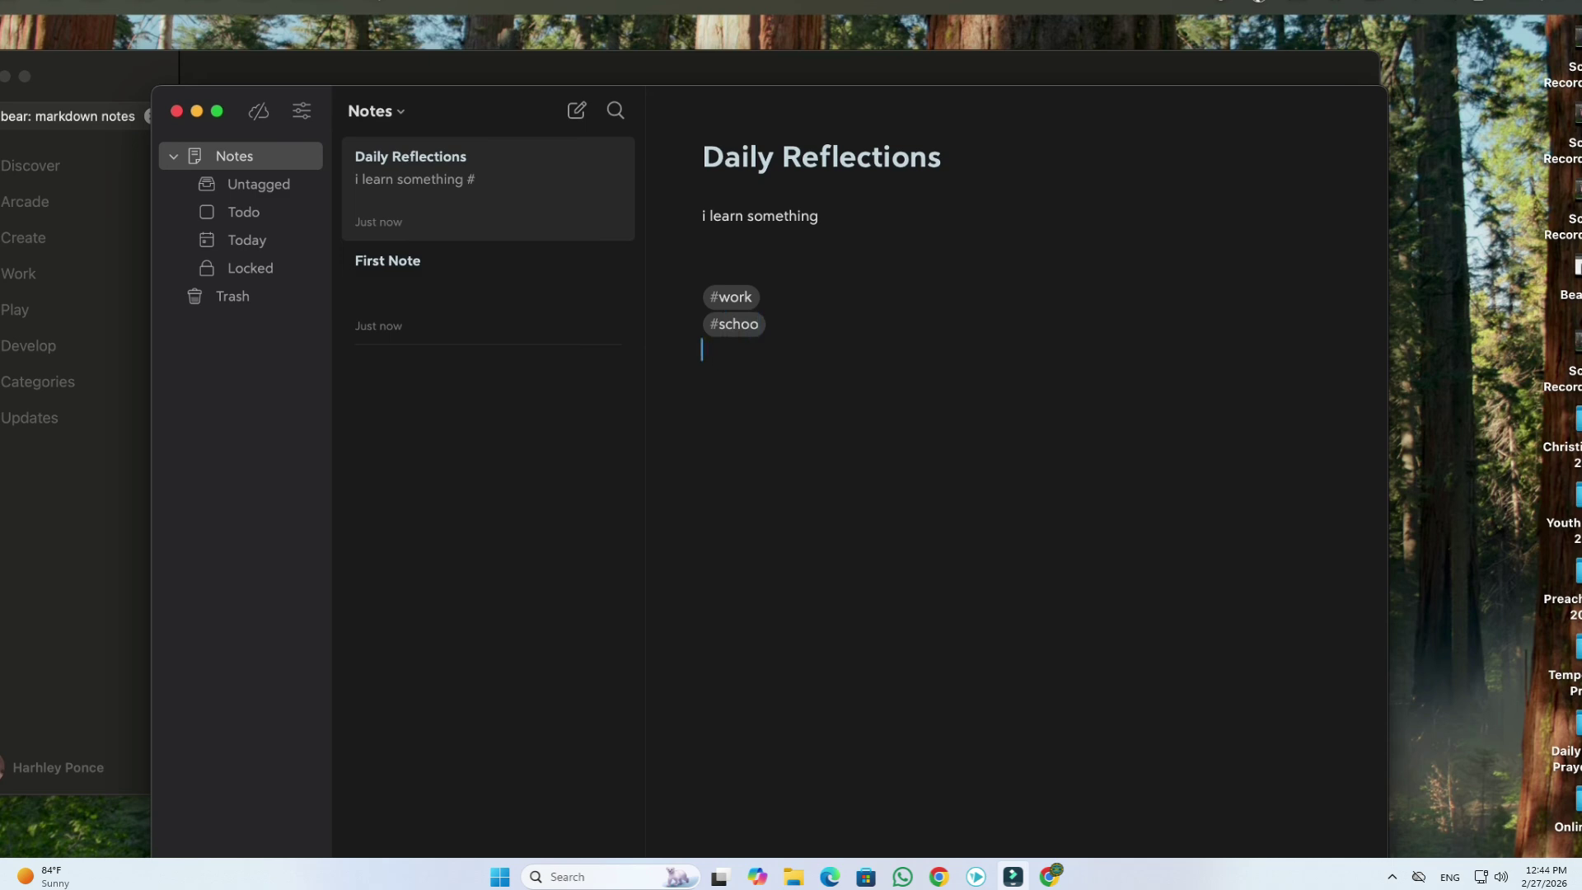
{"action": "type", "text": "#inspiration"}
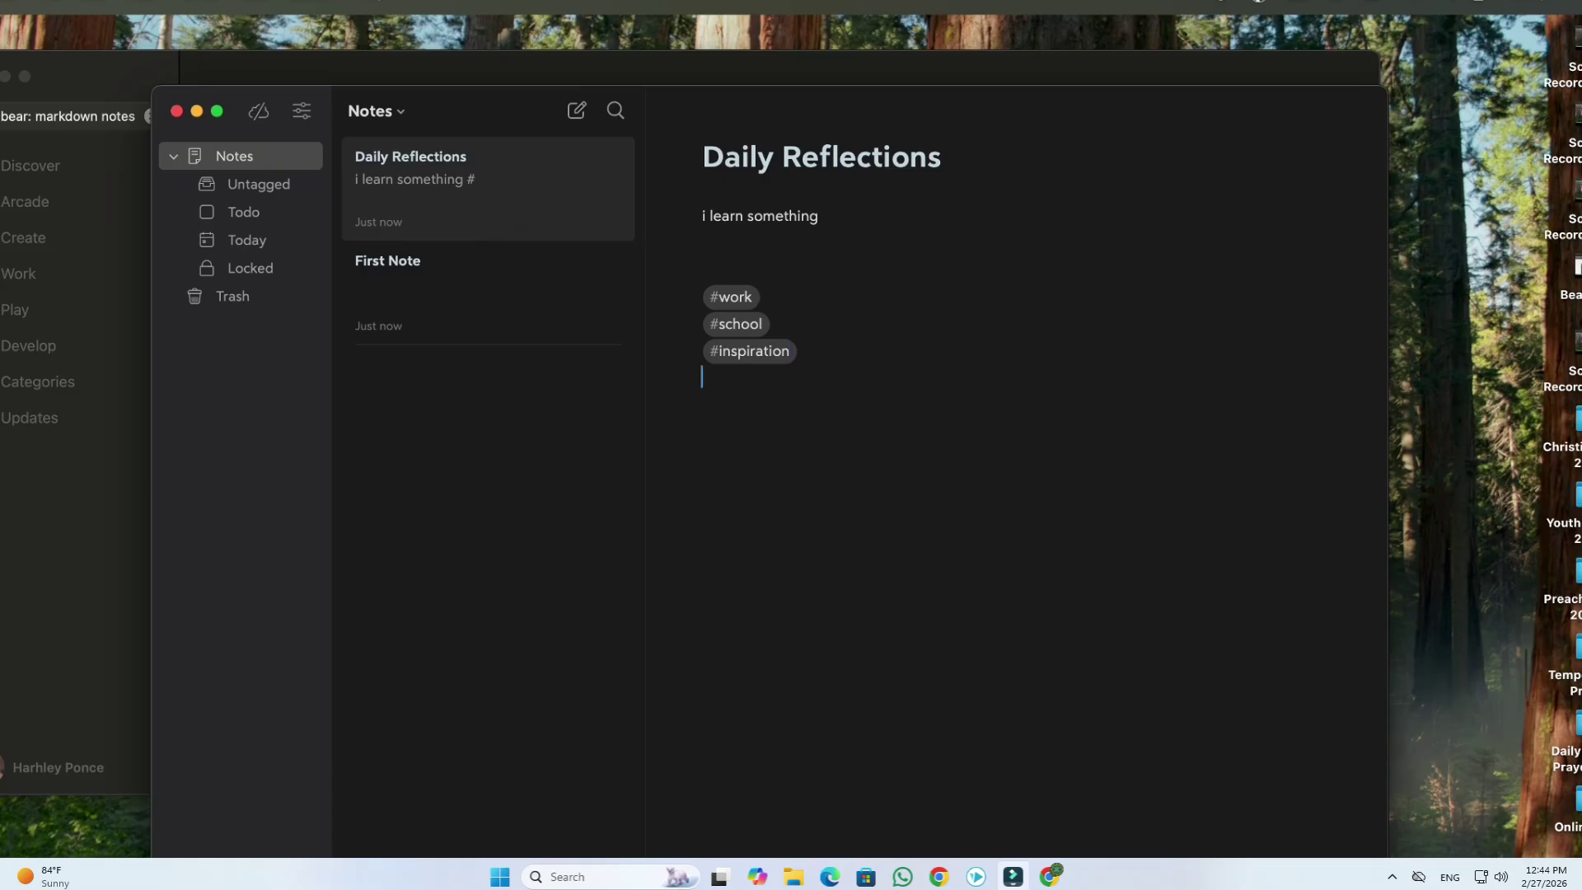
{"action": "key", "text": "Return"}
{"action": "key", "text": "Return"}
{"action": "left_click", "coordinate": [173, 157]}
{"action": "left_click", "coordinate": [173, 156]}
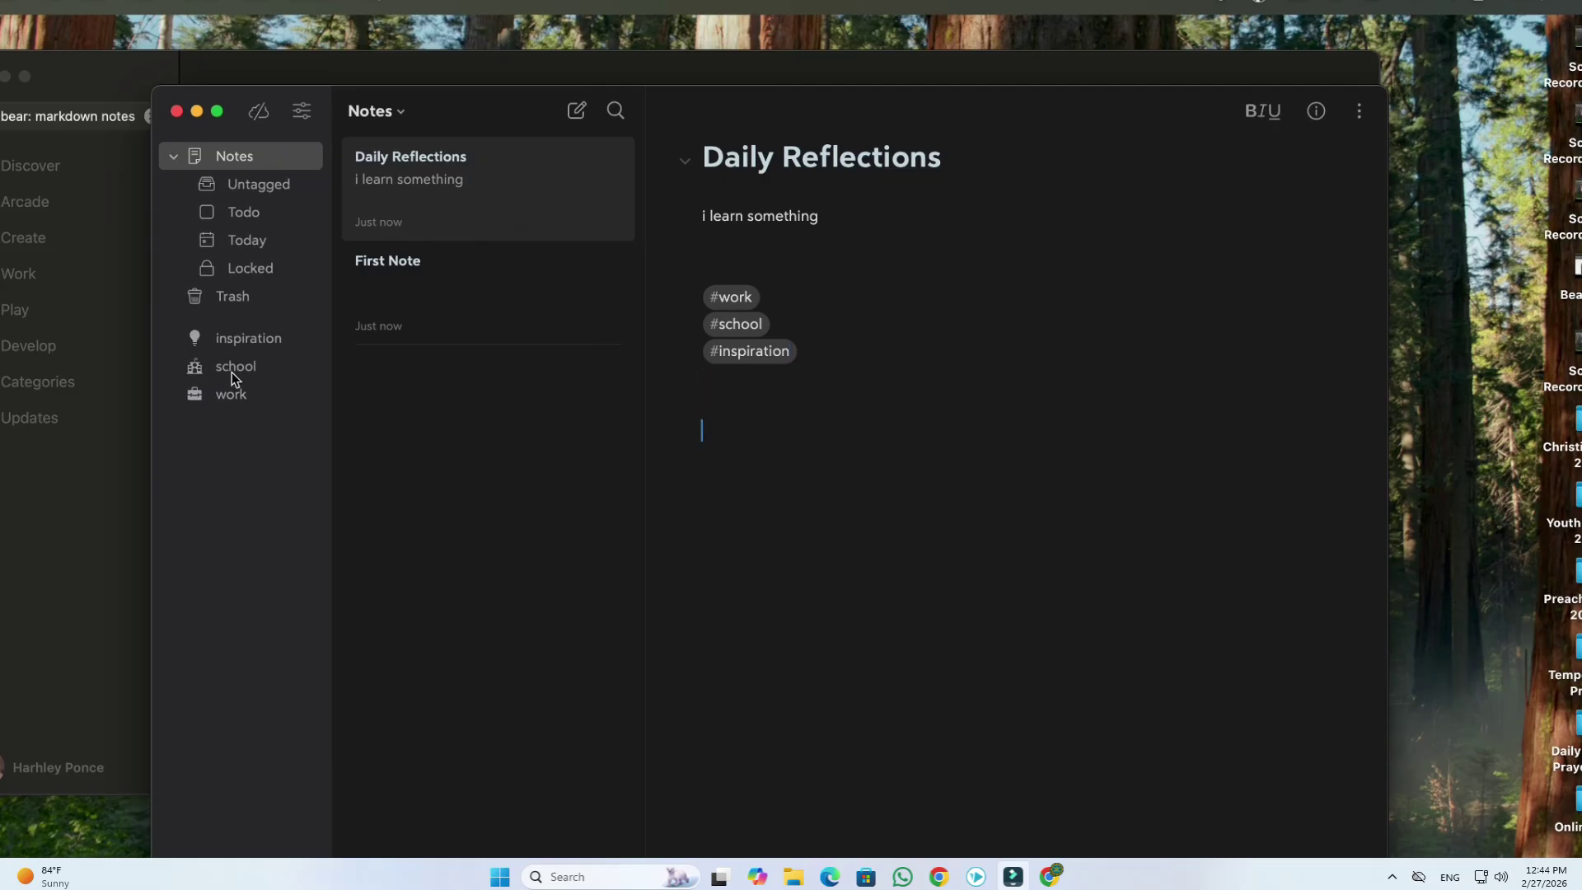
Add the nested tags #projects/clienta and #projects/clientb with blank lines below them, and enlarge the Bear window.
{"action": "type", "text": "#projects"}
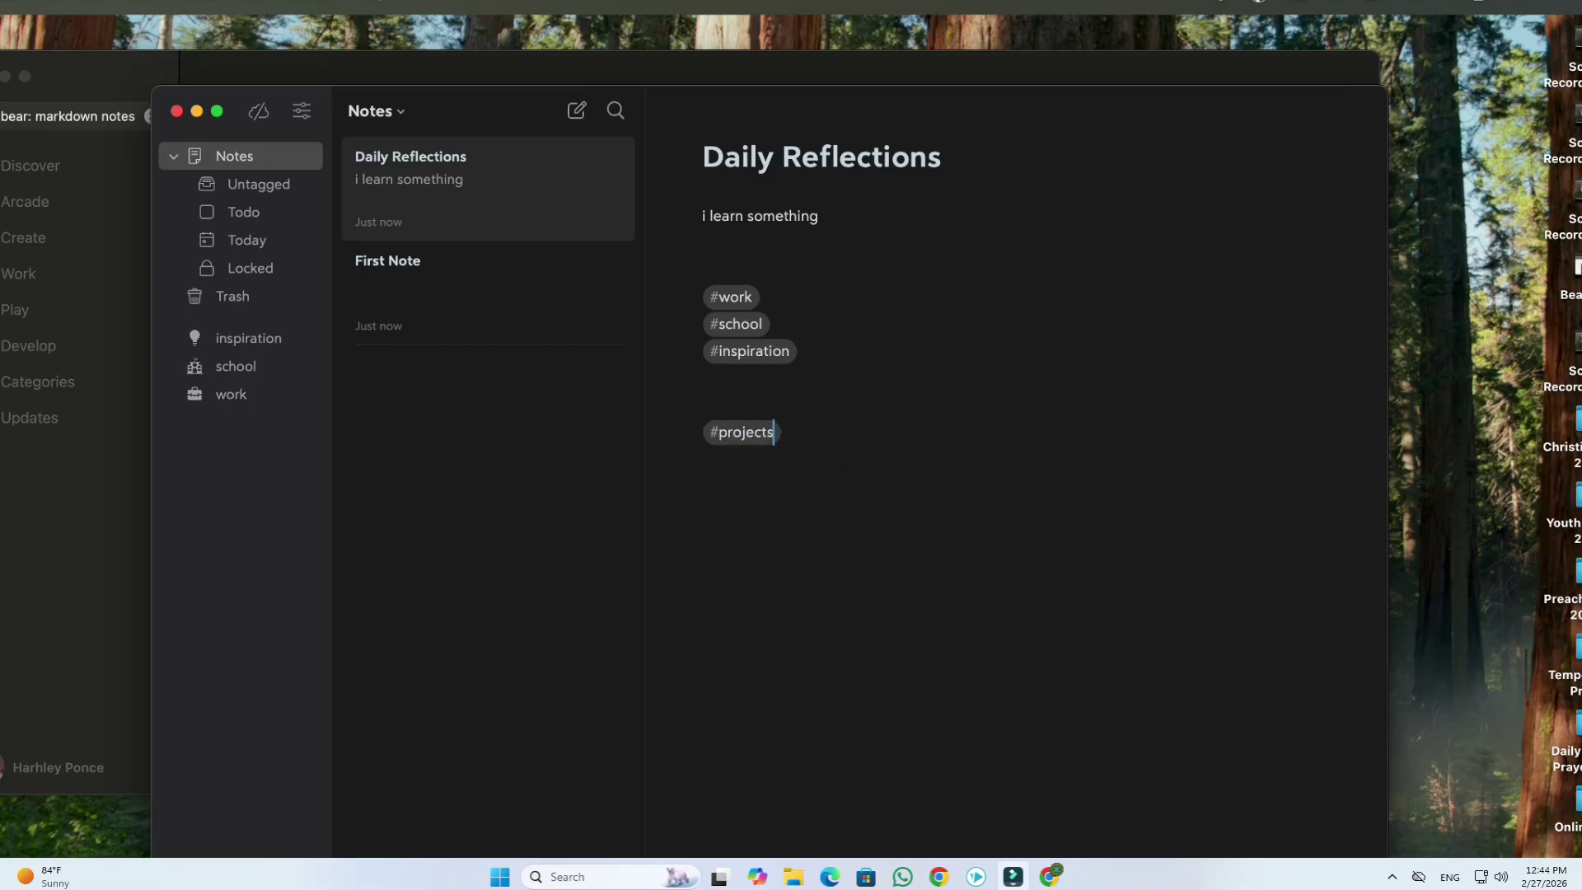
{"action": "type", "text": "/clienta "}
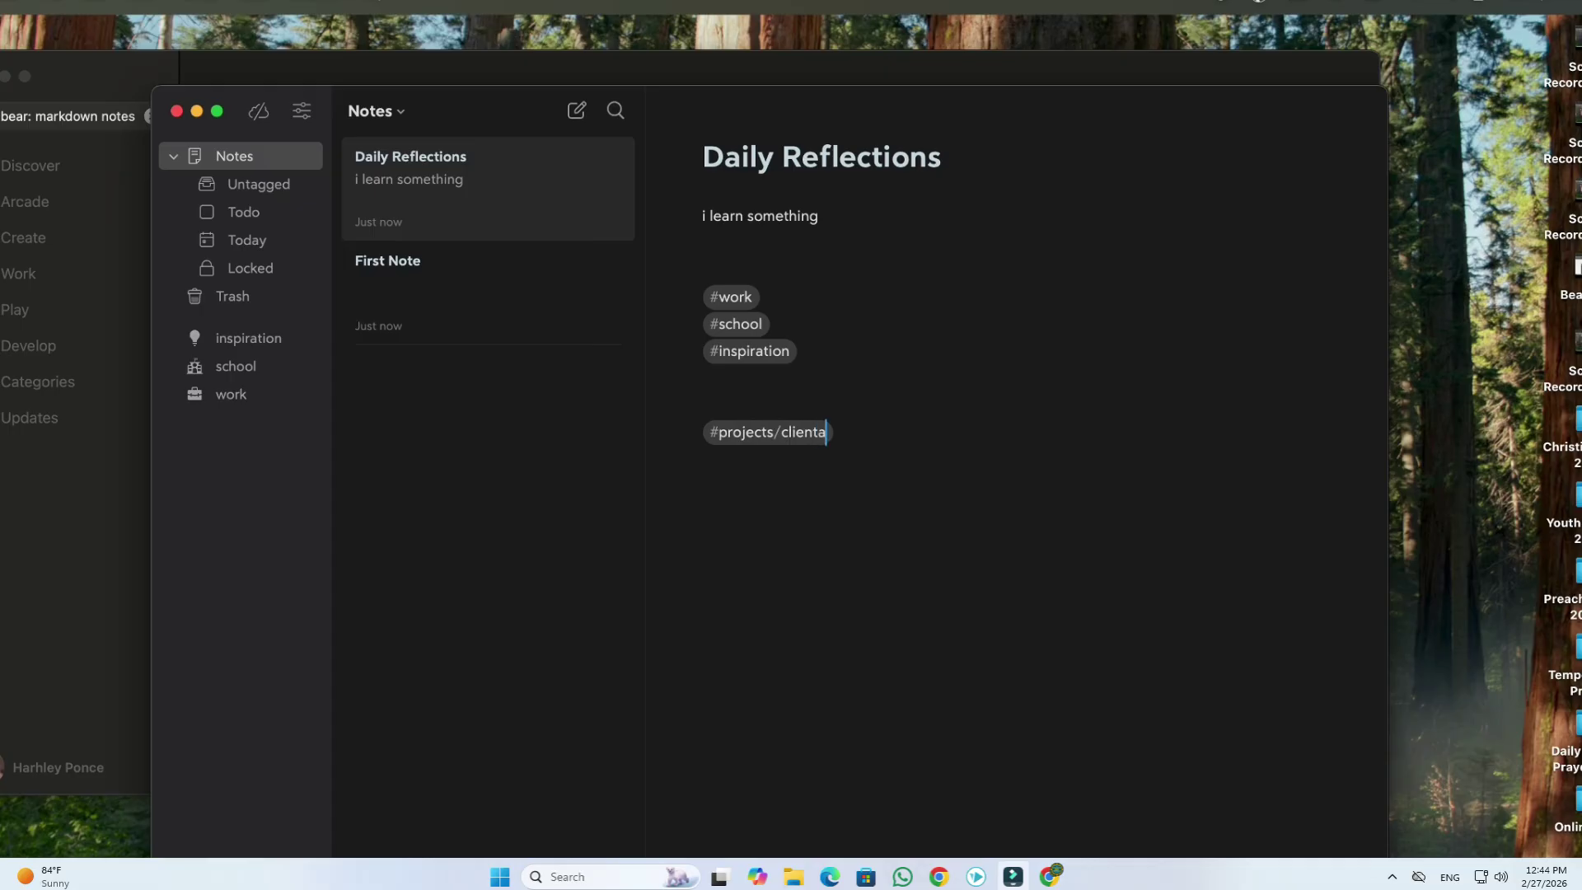
{"action": "type", "text": "#projects/clientb"}
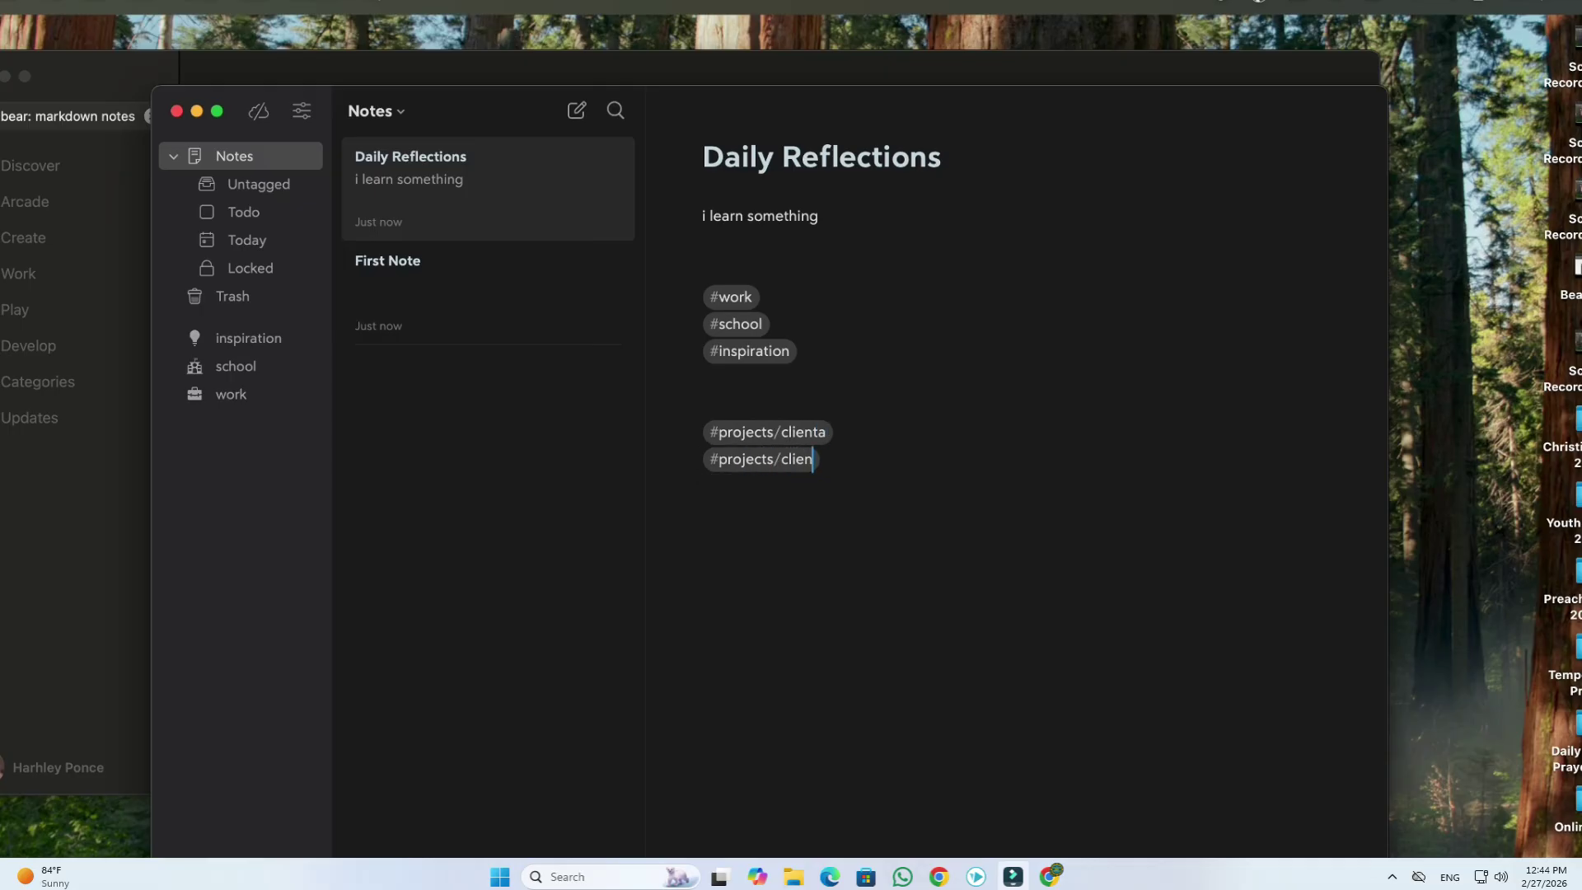
{"action": "key", "text": "Return"}
{"action": "key", "text": "Return"}
{"action": "key", "text": "Return"}
{"action": "key", "text": "Return"}
{"action": "key", "text": "Return"}
{"action": "key", "text": "Return"}
{"action": "key", "text": "Return"}
{"action": "key", "text": "Return"}
{"action": "key", "text": "super+Up"}
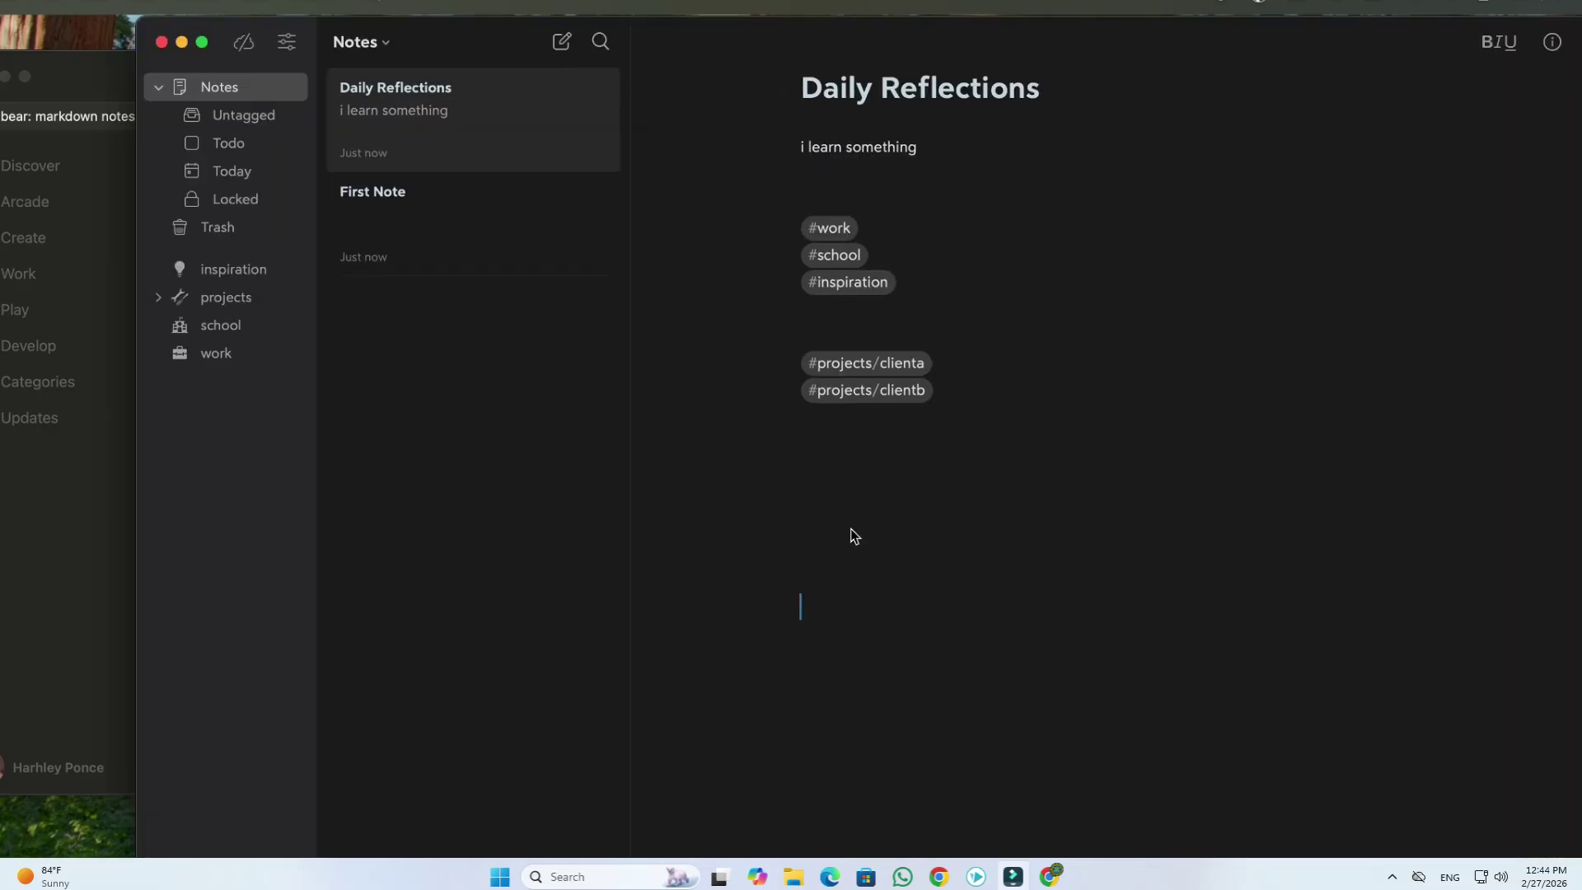
Insert a wiki link to First Note below the nested tags in Daily Reflections.
{"action": "key", "text": "BackSpace"}
{"action": "key", "text": "BackSpace"}
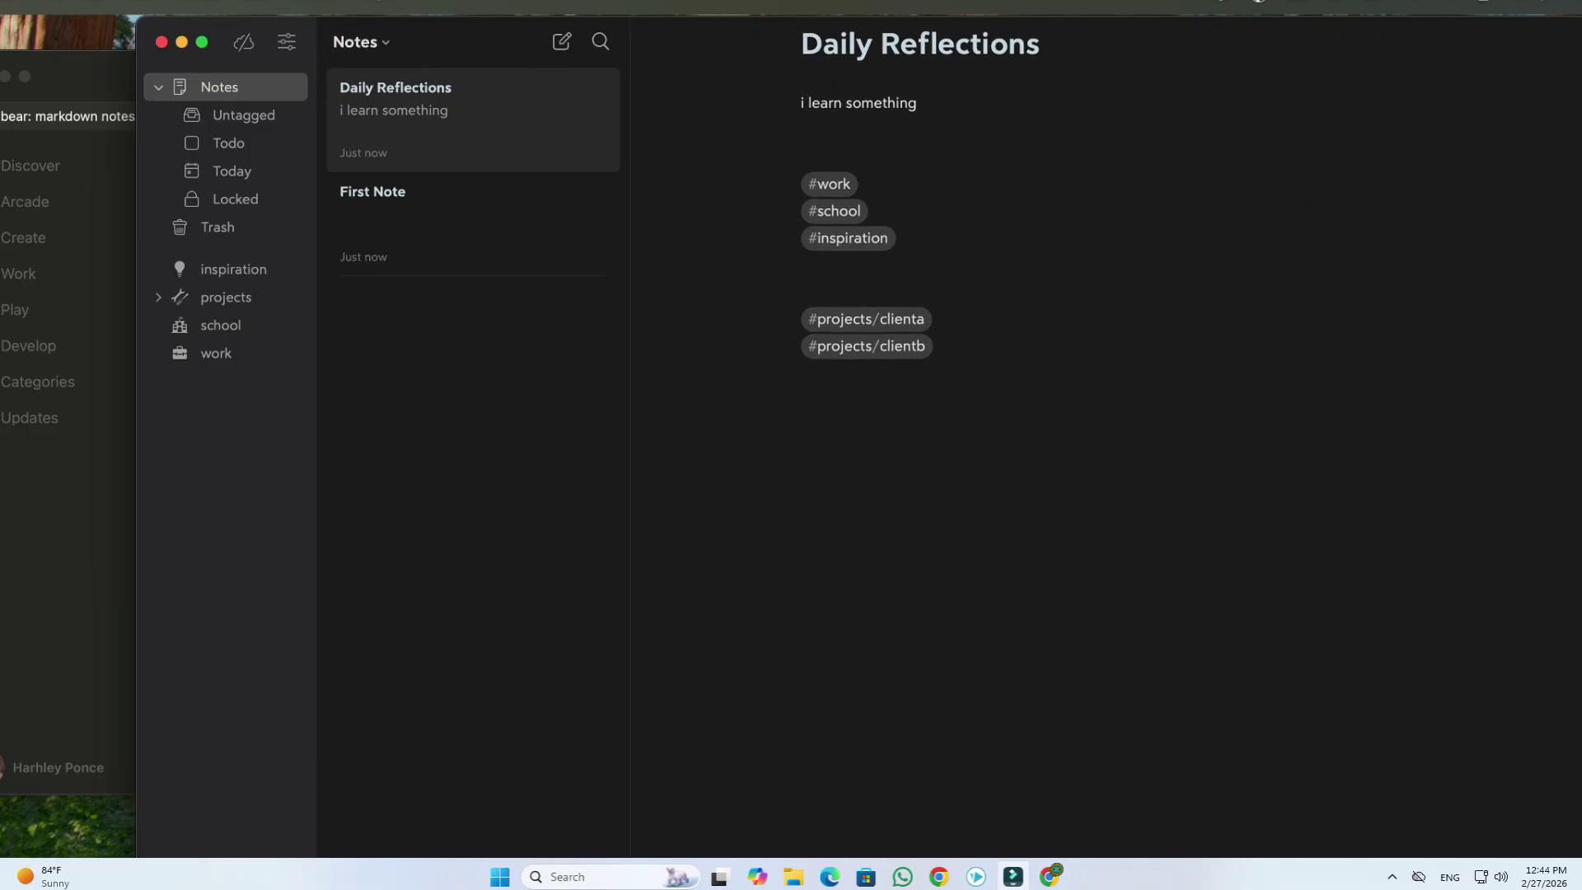
{"action": "scroll", "coordinate": [989, 412], "scroll_direction": "down", "scroll_amount": 2}
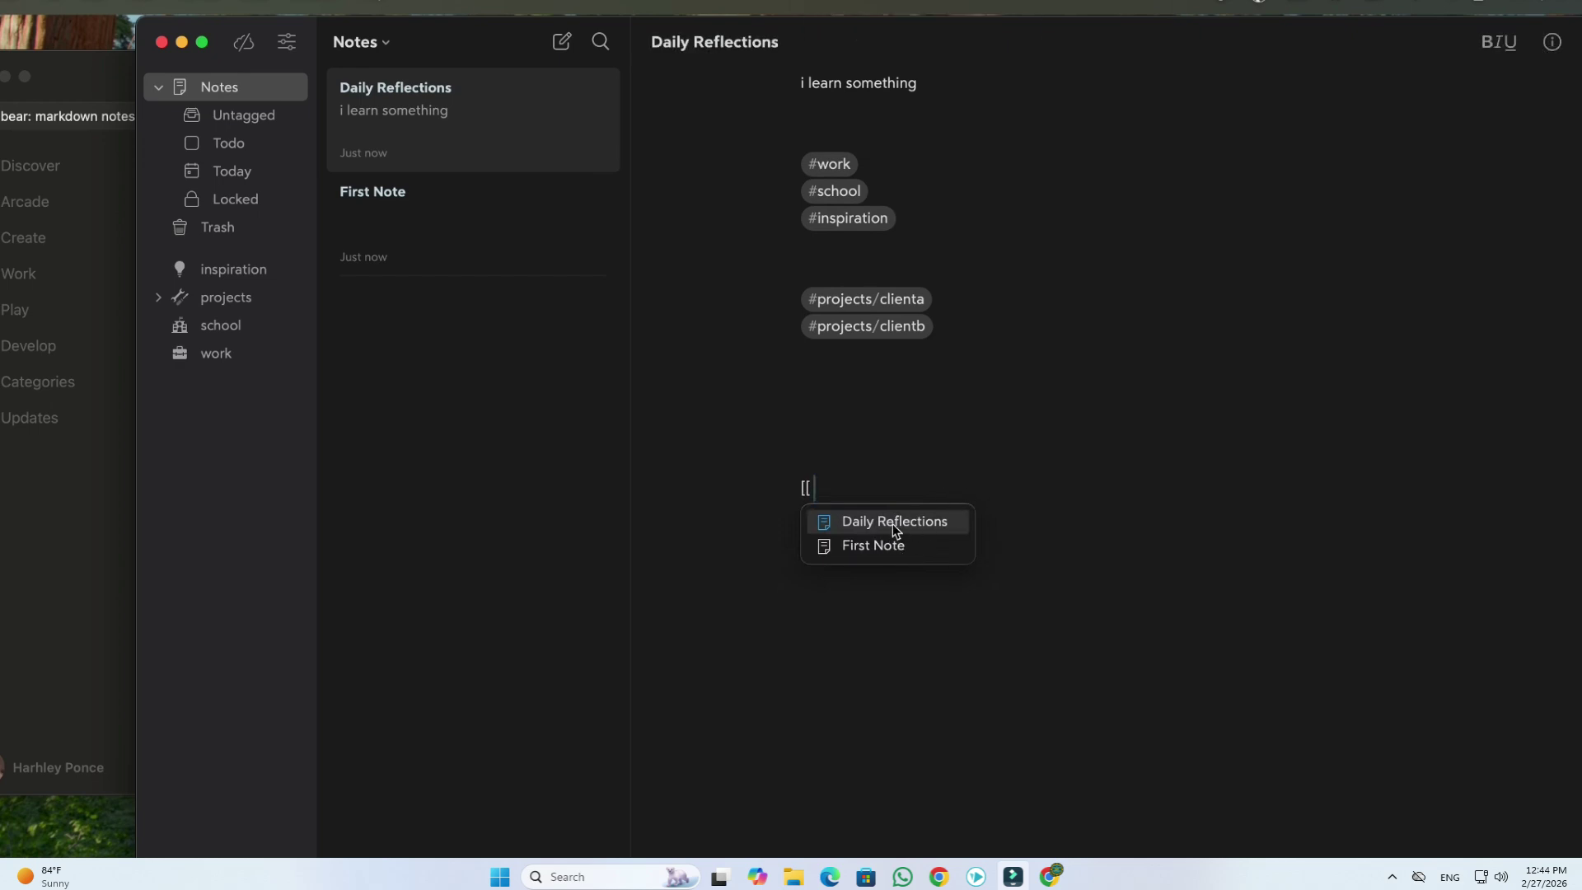
{"action": "left_click", "coordinate": [880, 545]}
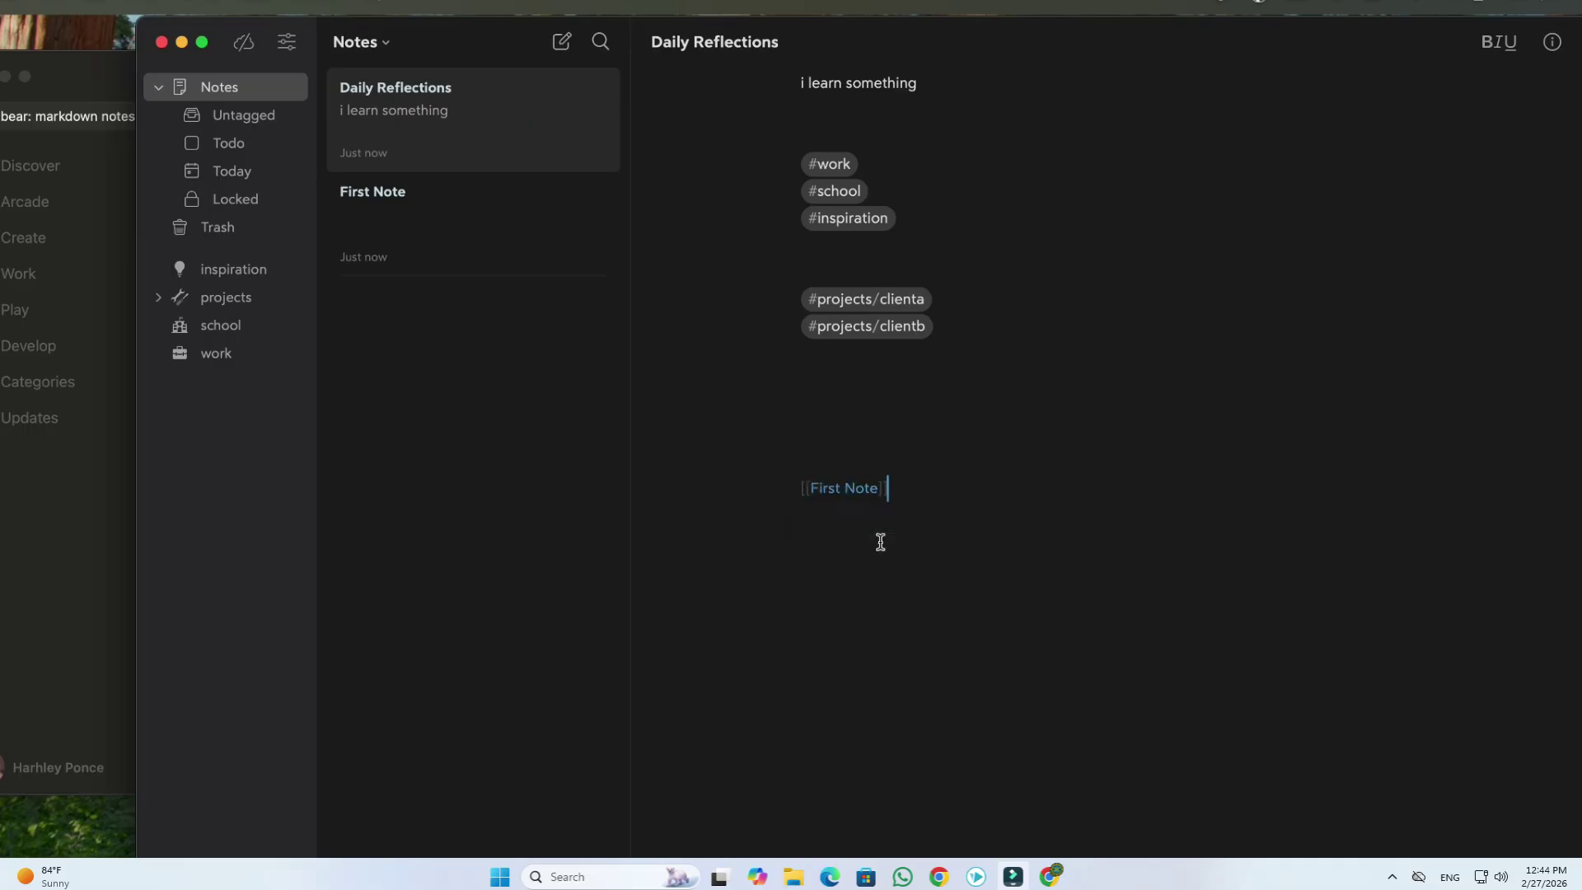
{"action": "key", "text": "Return"}
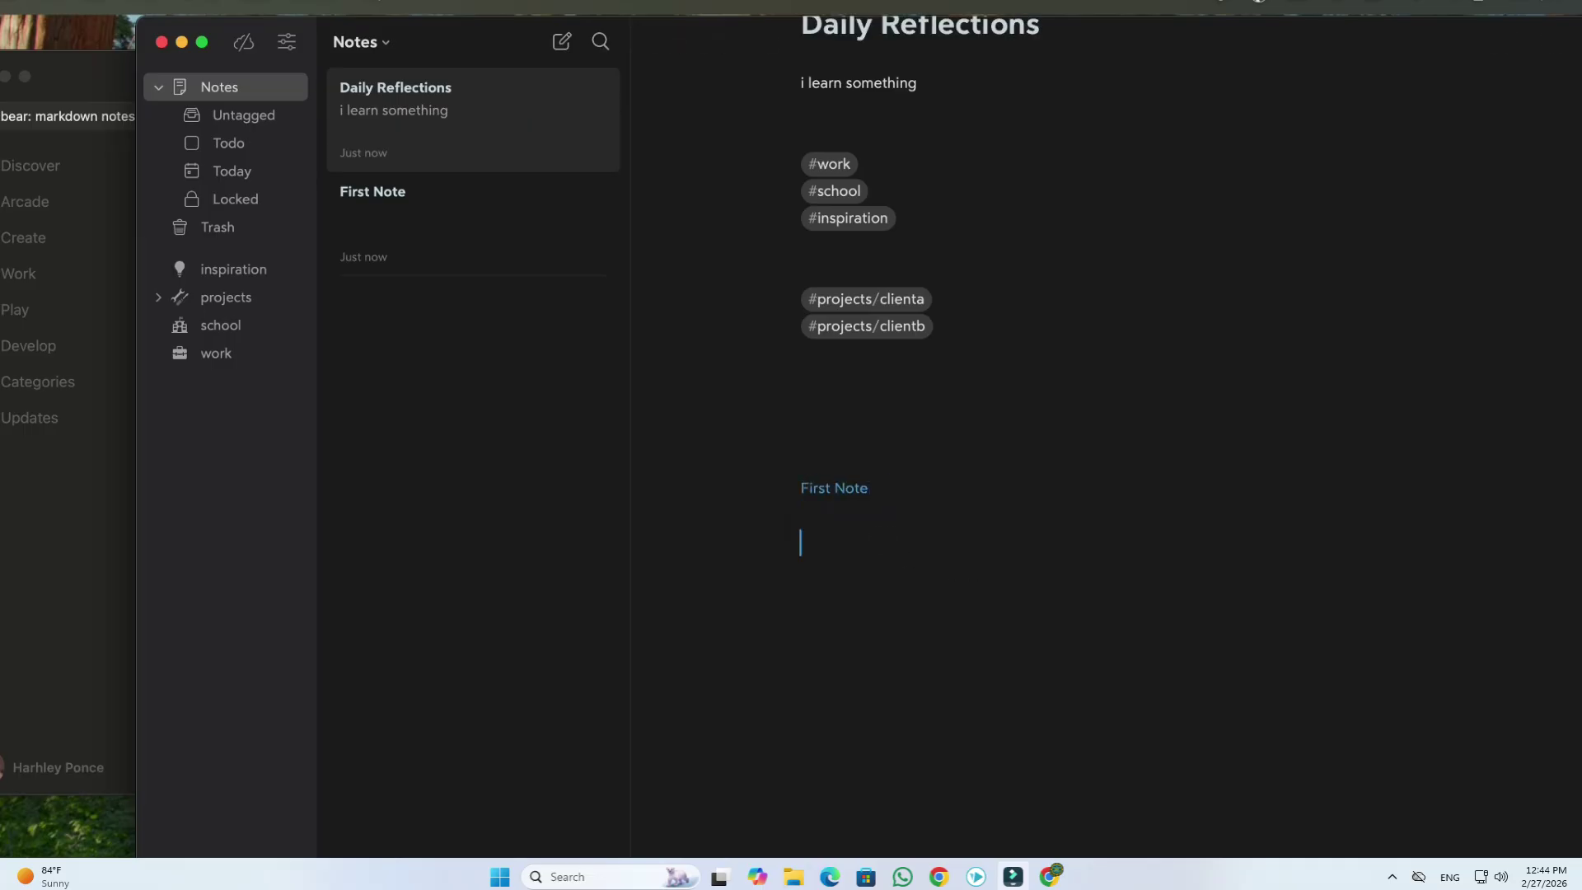
Below the First Note link, write "Check out my [[Daily Reflections]] for more ideas" with a working note link.
{"action": "scroll", "coordinate": [873, 528], "scroll_direction": "down", "scroll_amount": 2}
{"action": "scroll", "coordinate": [874, 527], "scroll_direction": "up", "scroll_amount": 2}
{"action": "scroll", "coordinate": [873, 528], "scroll_direction": "down", "scroll_amount": 2}
{"action": "scroll", "coordinate": [874, 527], "scroll_direction": "up", "scroll_amount": 2}
{"action": "scroll", "coordinate": [872, 524], "scroll_direction": "down", "scroll_amount": 1}
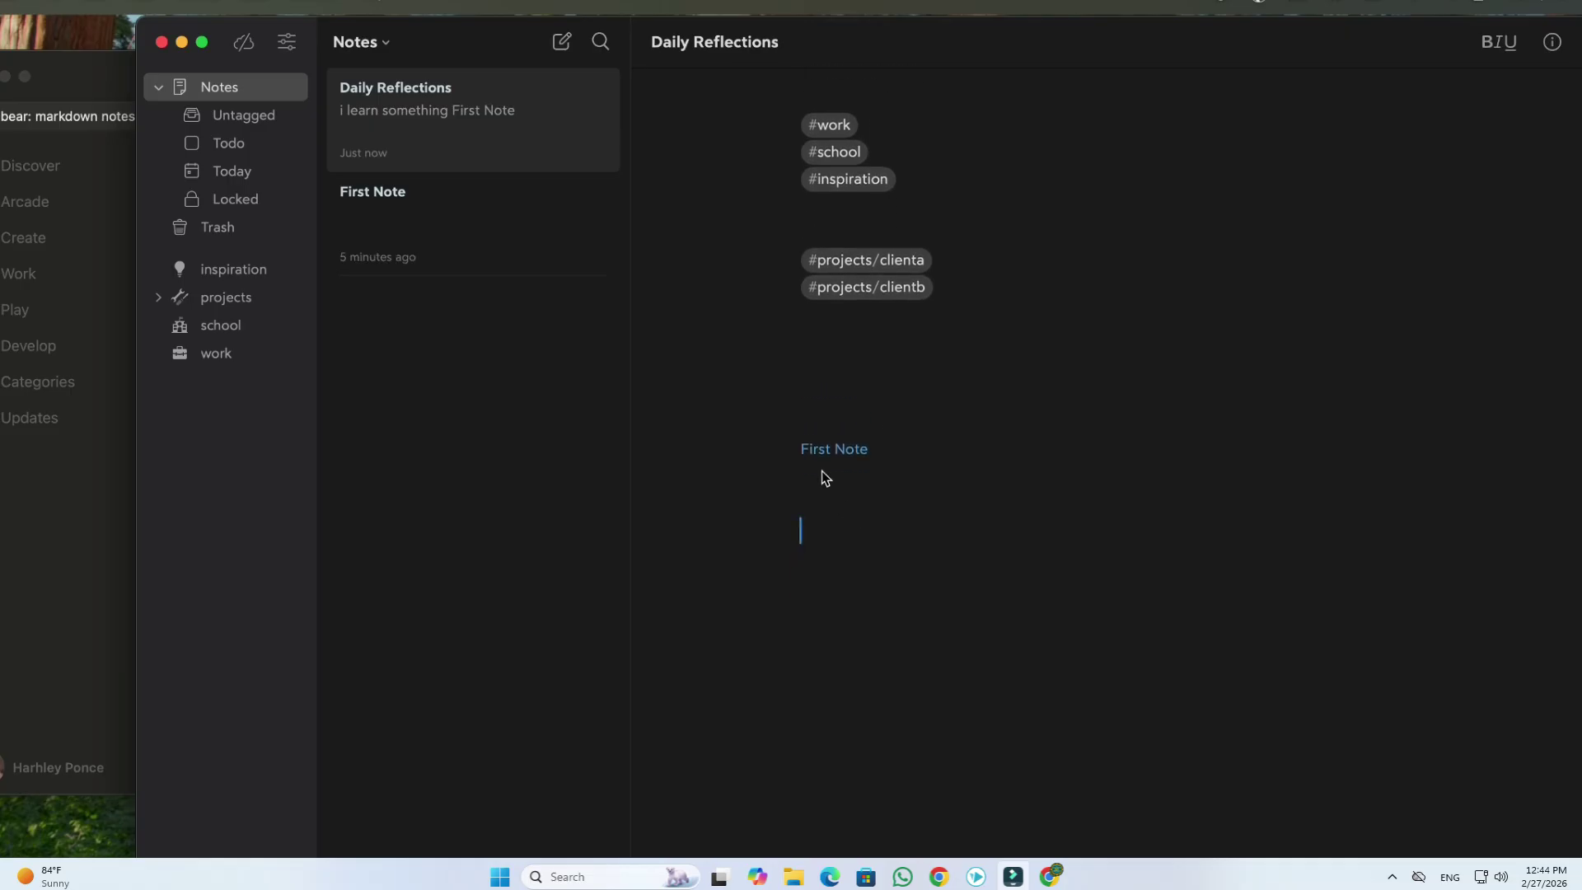
{"action": "type", "text": "Check out my [["}
{"action": "key", "text": "Return"}
{"action": "type", "text": "for more ideas"}
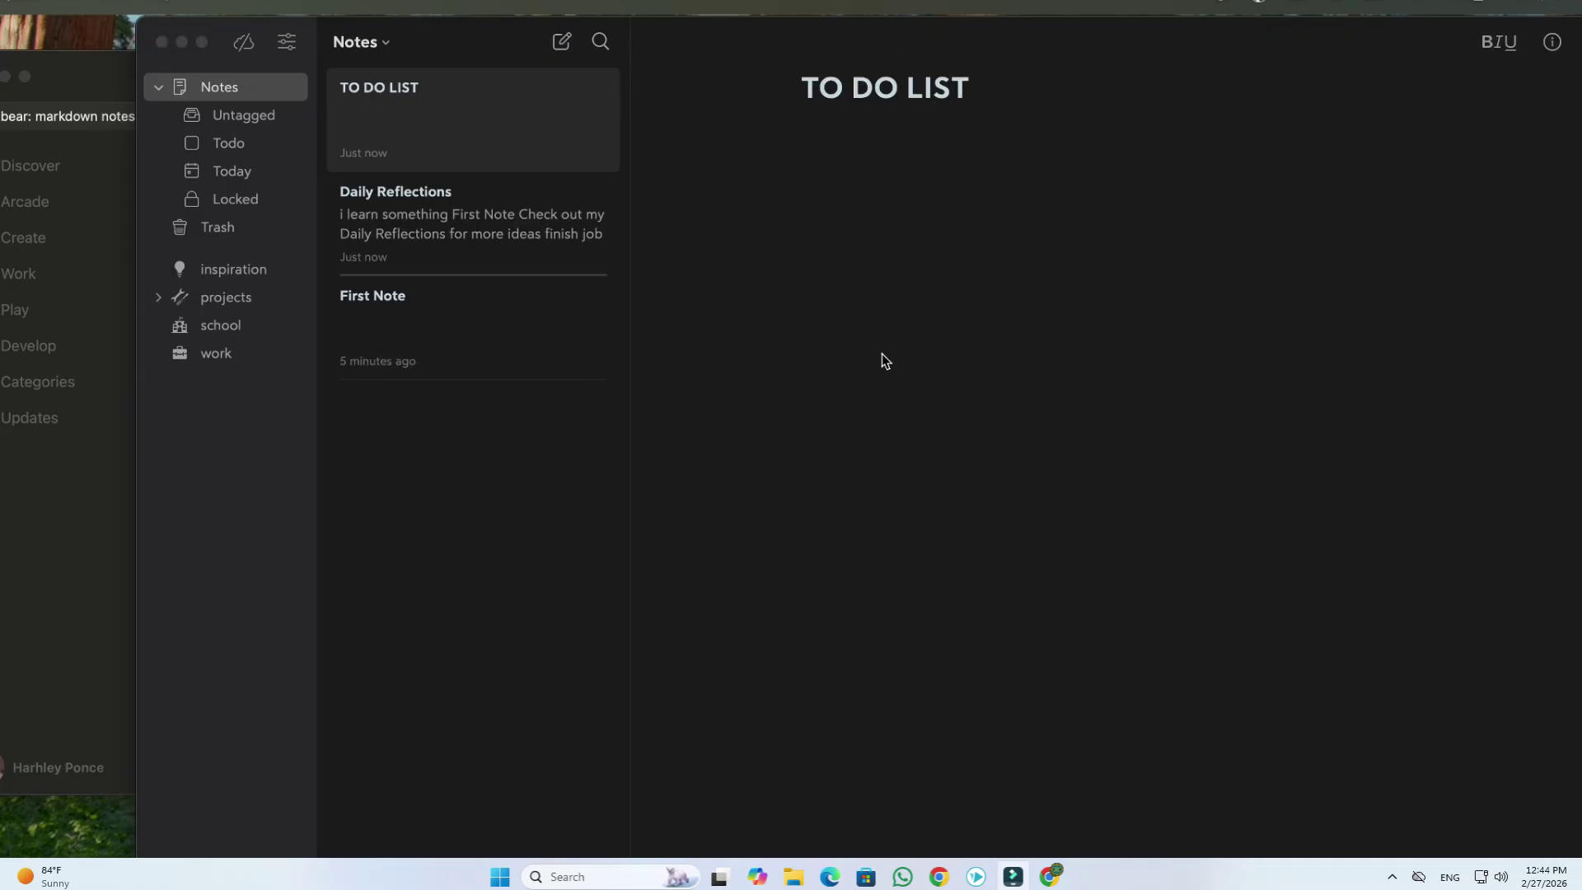
Add the checklist items "finish bear tutorial" and "review math notes" plus the line "etc." to TO DO LIST, and tick both items.
{"action": "left_click", "coordinate": [964, 196]}
{"action": "type", "text": "- [ ]"}
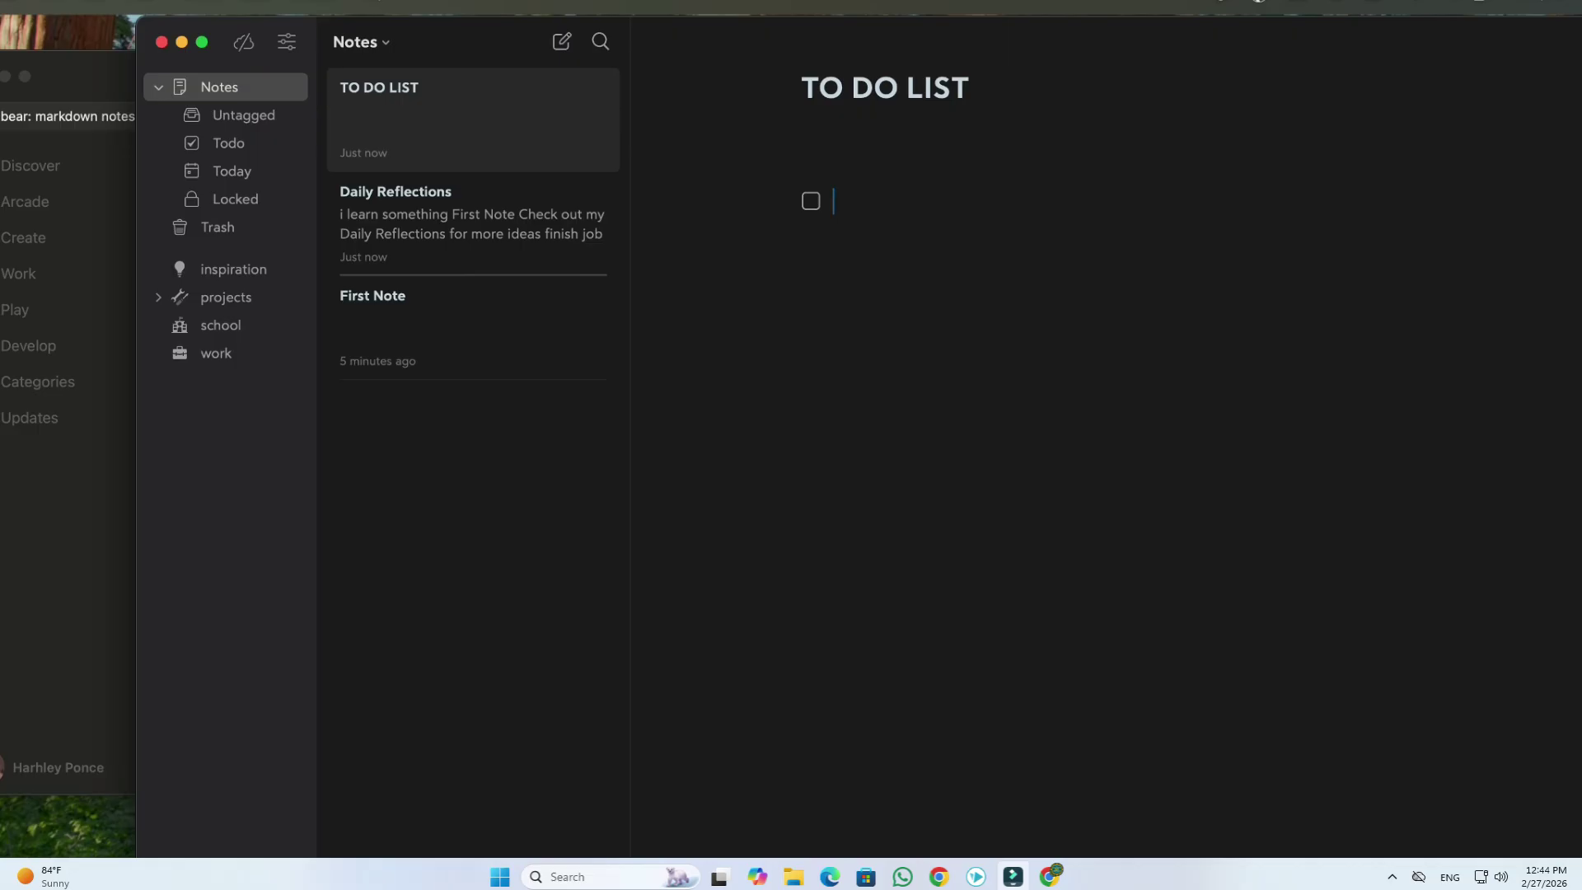
{"action": "type", "text": "finish bear tutorial"}
{"action": "key", "text": "Return"}
{"action": "type", "text": "review math notes"}
{"action": "key", "text": "Return"}
{"action": "key", "text": "Return"}
{"action": "type", "text": "etc."}
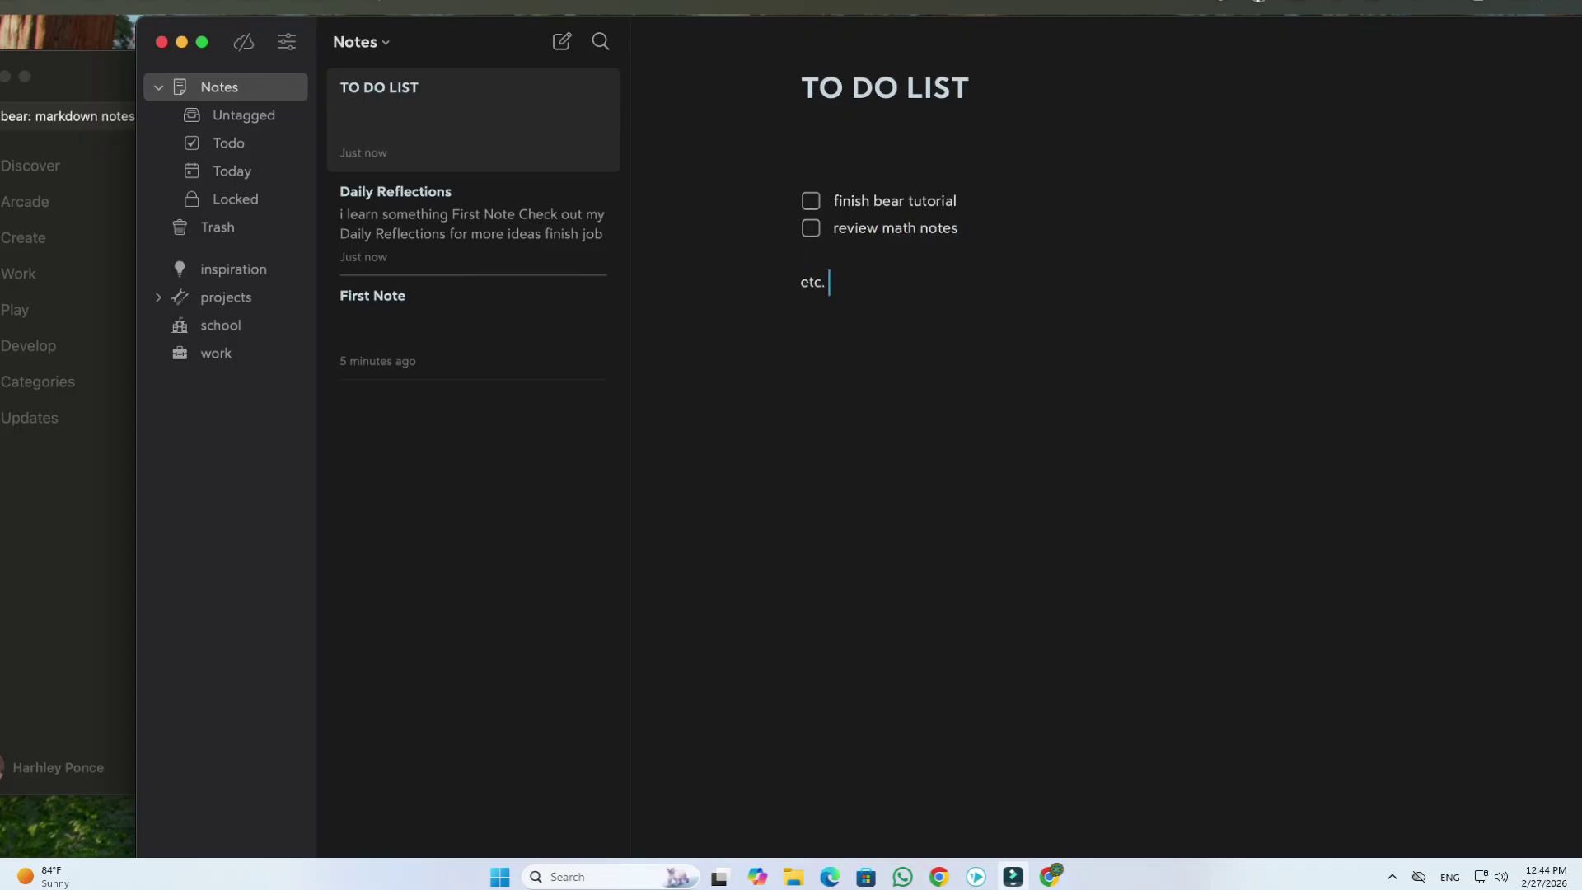
{"action": "left_click", "coordinate": [811, 201]}
{"action": "left_click", "coordinate": [812, 228]}
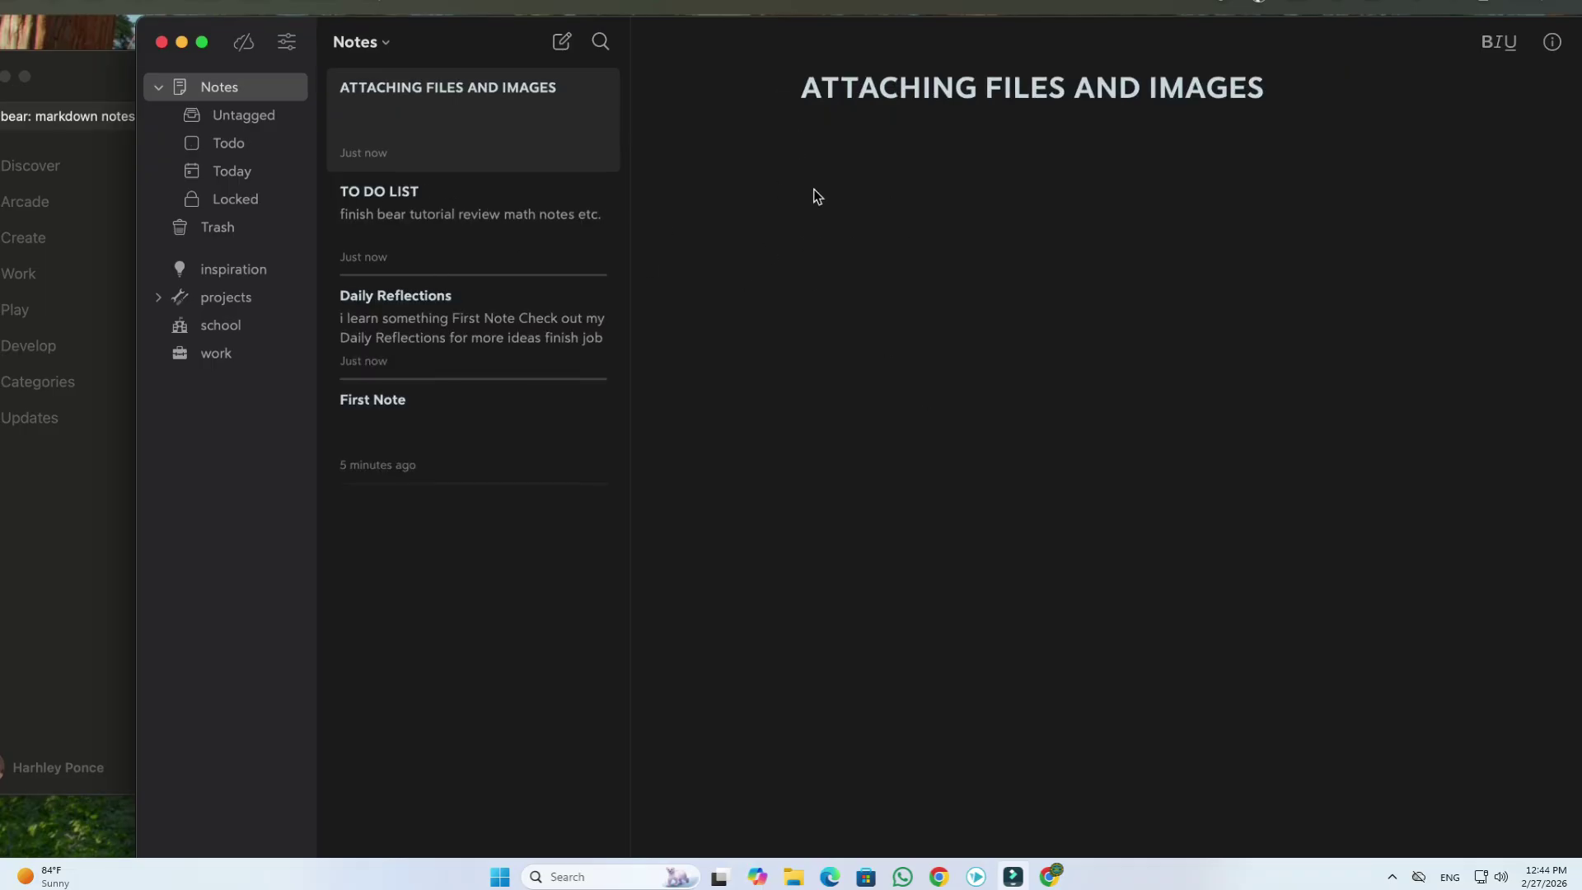
Insert bear image.jpg from the Downloads folder below the title of the ATTACHING FILES AND IMAGES note.
{"action": "key", "text": "Return"}
{"action": "left_click", "coordinate": [1553, 42]}
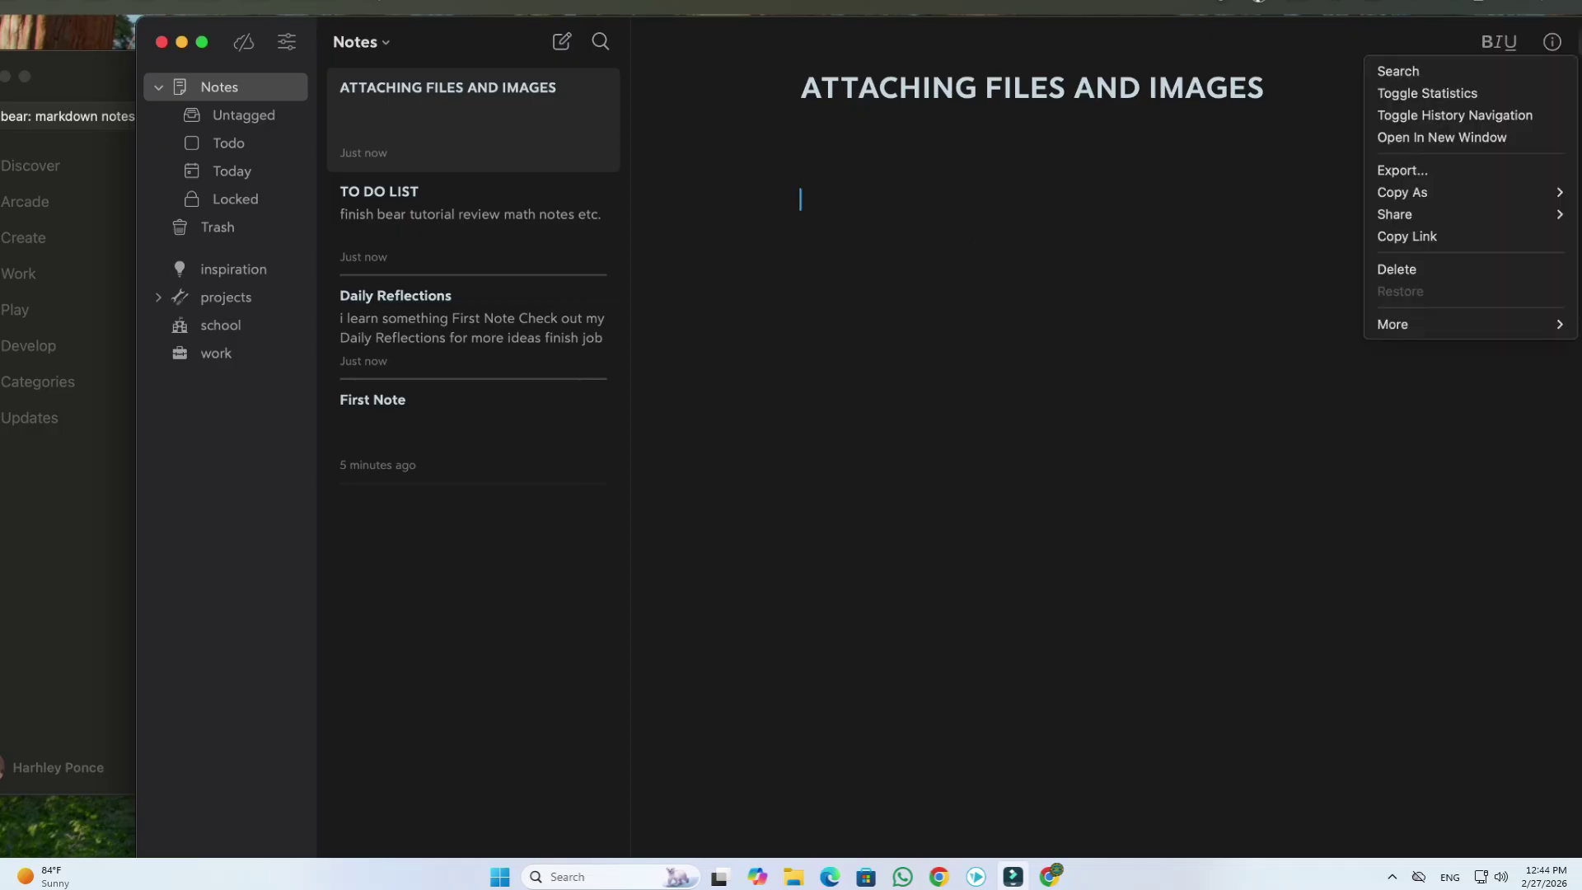
{"action": "left_click", "coordinate": [1500, 42]}
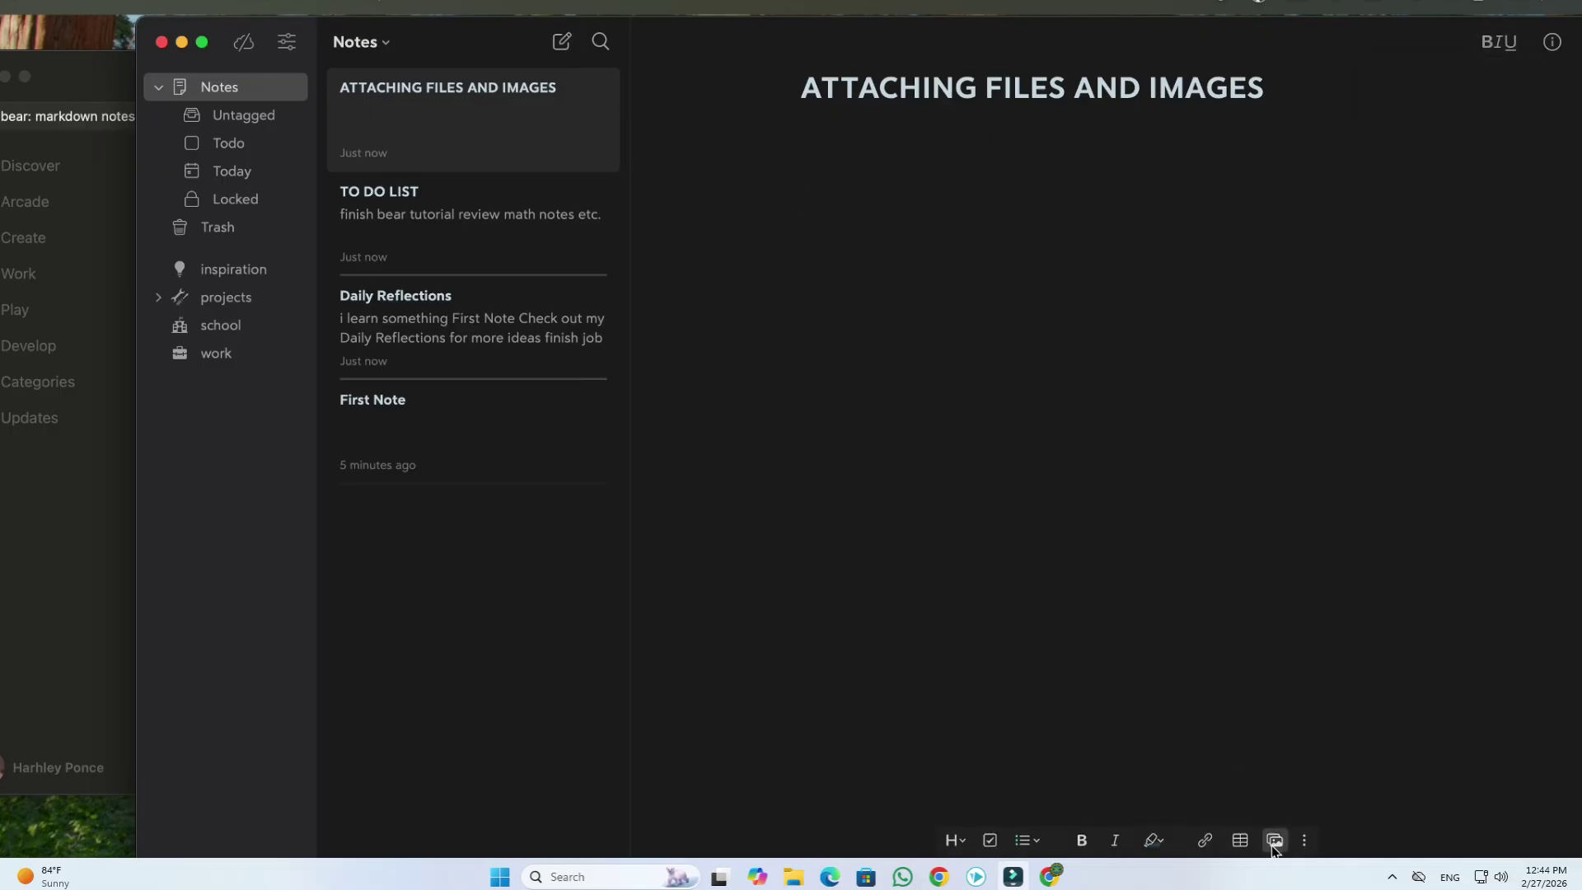
{"action": "left_click", "coordinate": [1274, 840]}
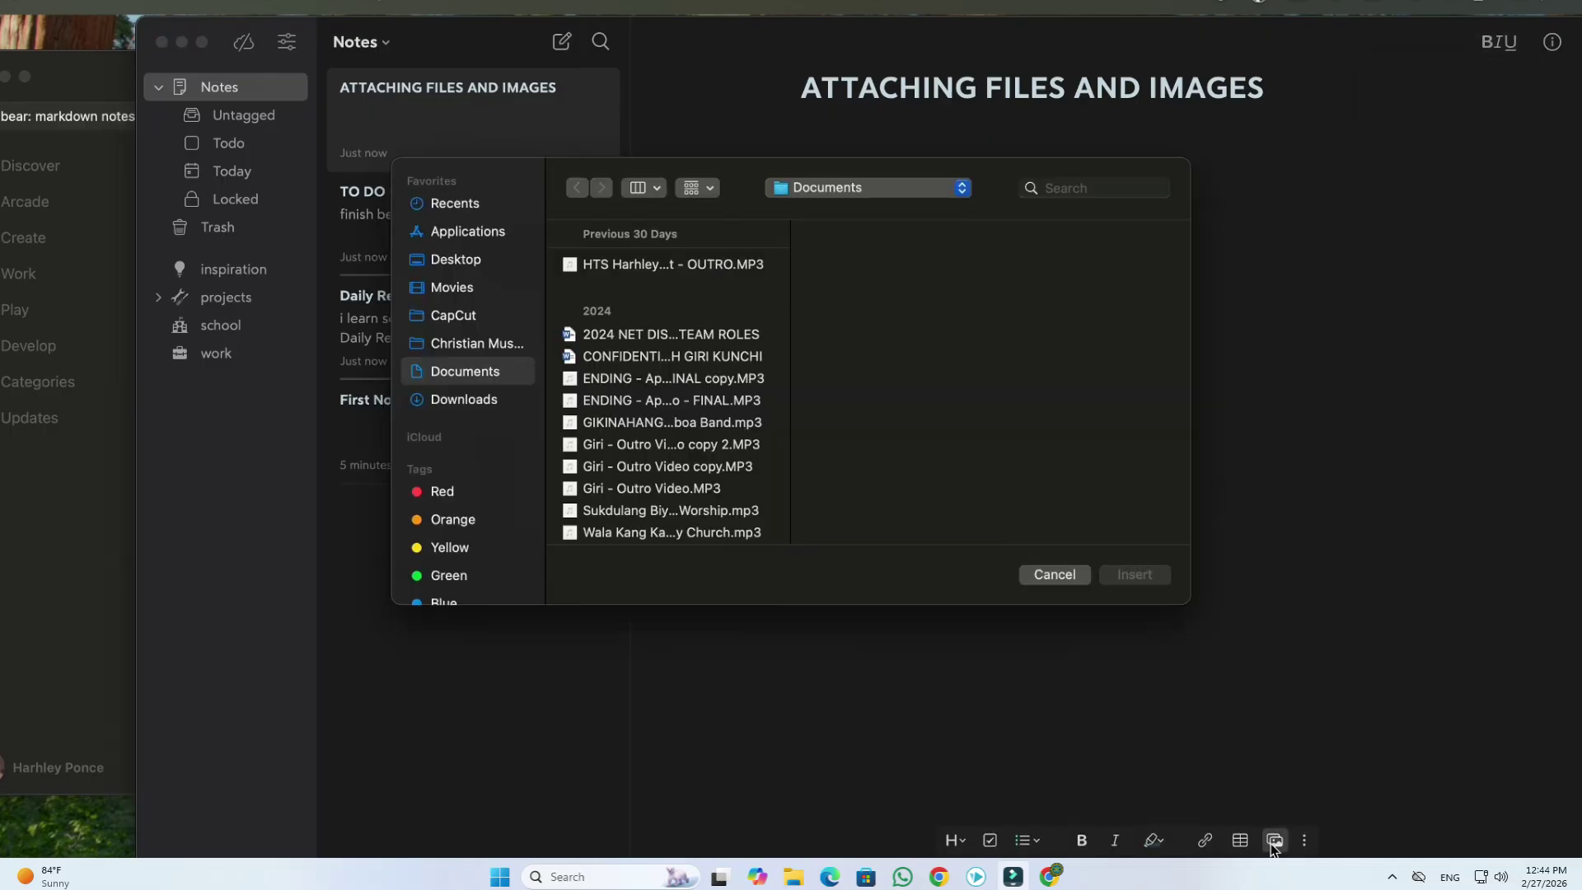
{"action": "left_click", "coordinate": [464, 400]}
{"action": "left_click", "coordinate": [624, 272]}
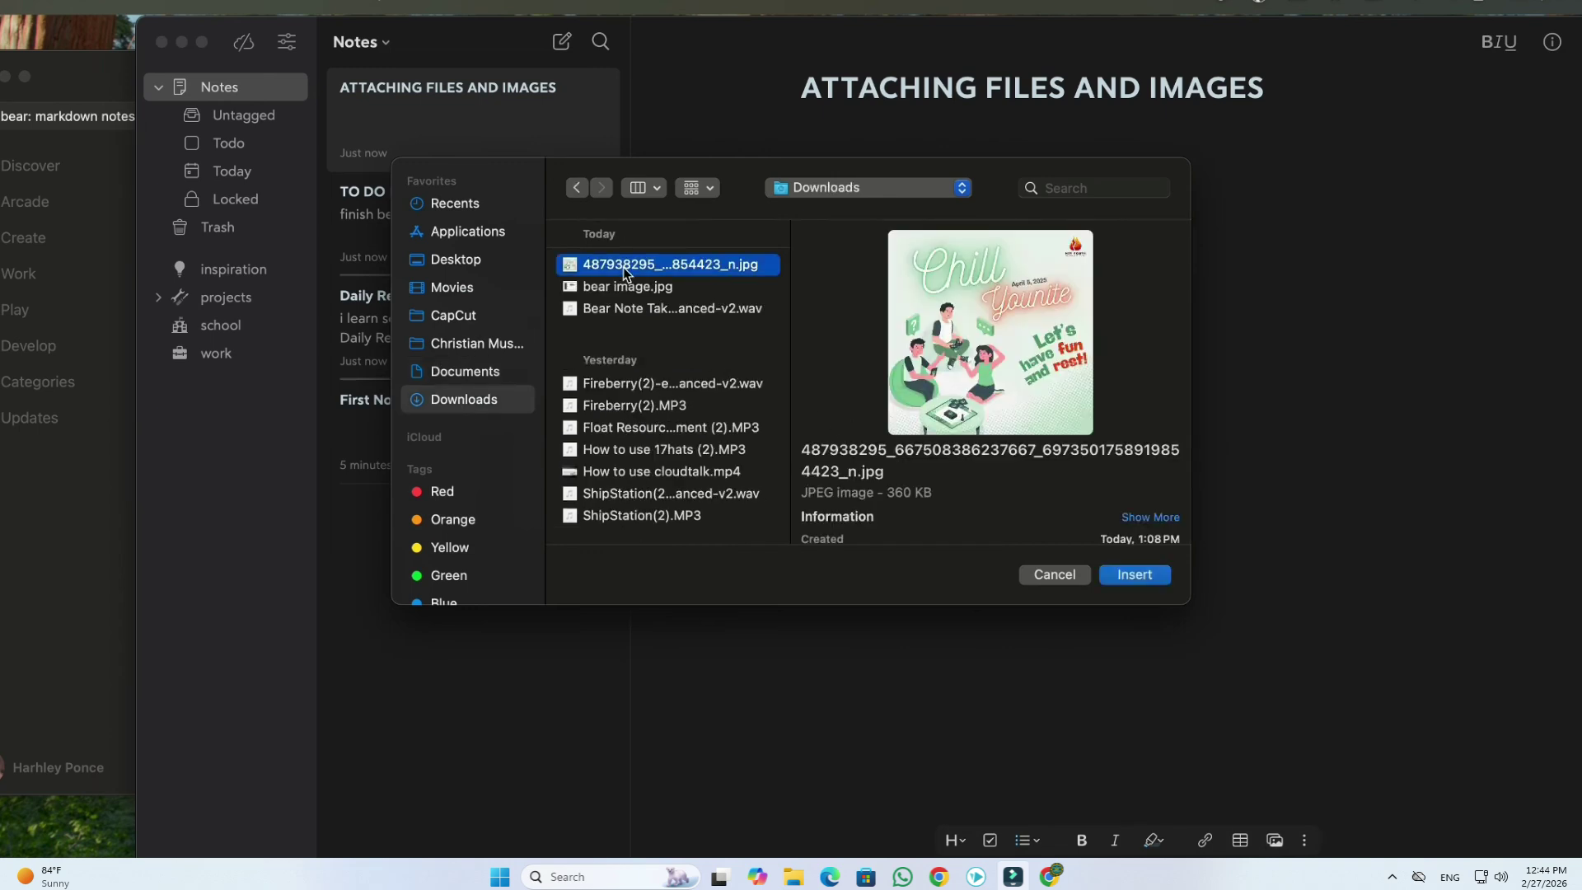
{"action": "left_click", "coordinate": [610, 315]}
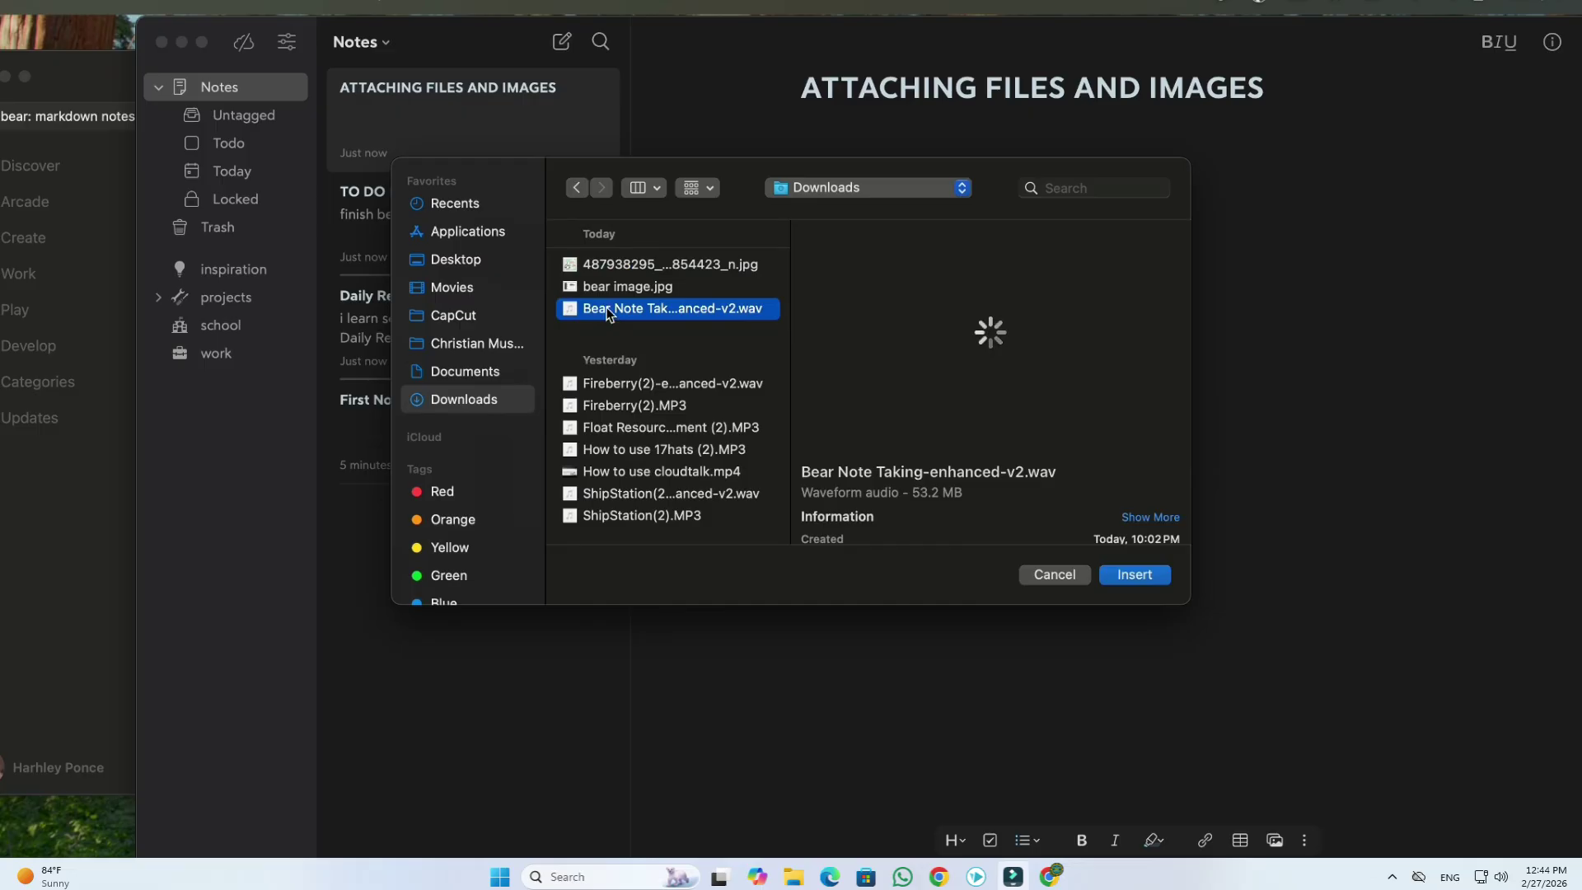
{"action": "left_click", "coordinate": [606, 292]}
{"action": "double_click", "coordinate": [606, 293]}
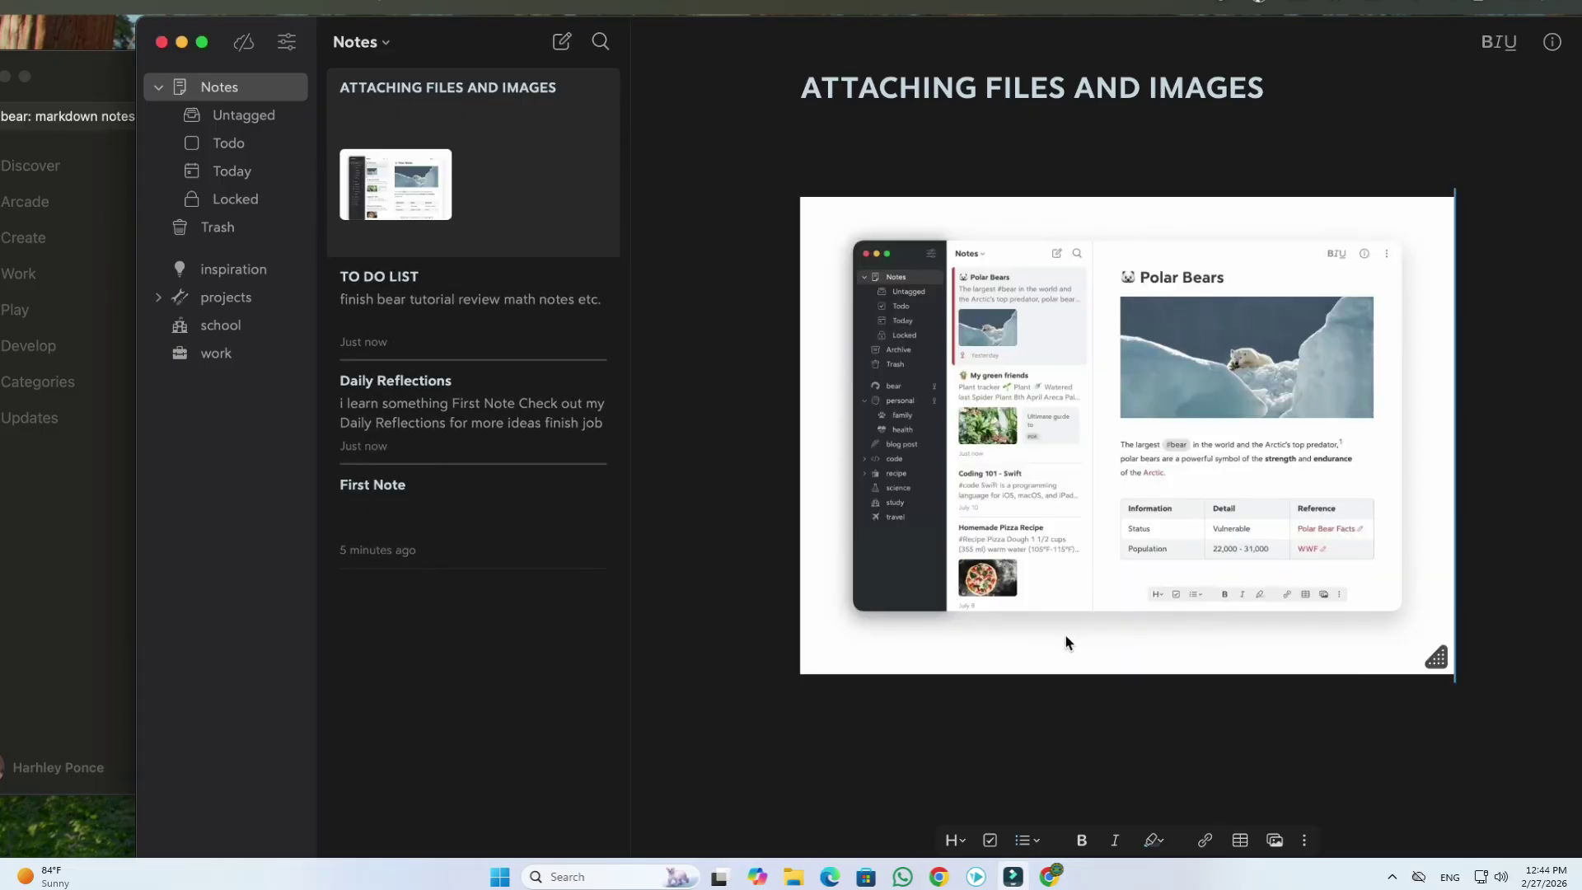
Create a new note titled "CHANGING THEMES AND APPEARANCE" with blank lines below the title.
{"action": "left_click", "coordinate": [563, 43]}
{"action": "type", "text": "CHANGING THEMES"}
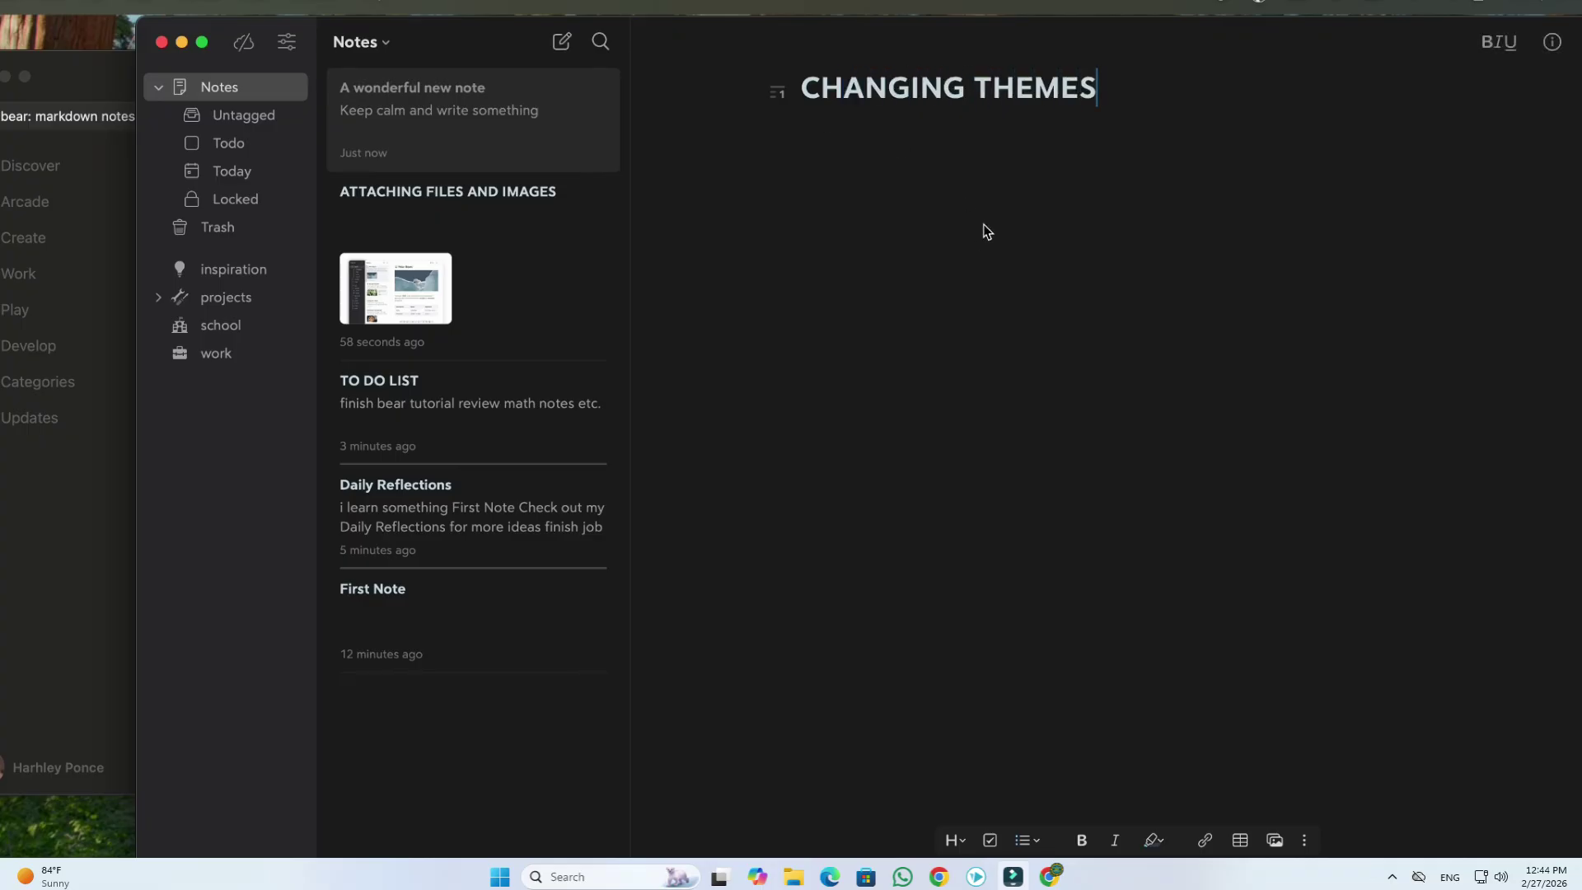
{"action": "type", "text": " AND APPEARANCE"}
{"action": "key", "text": "Return"}
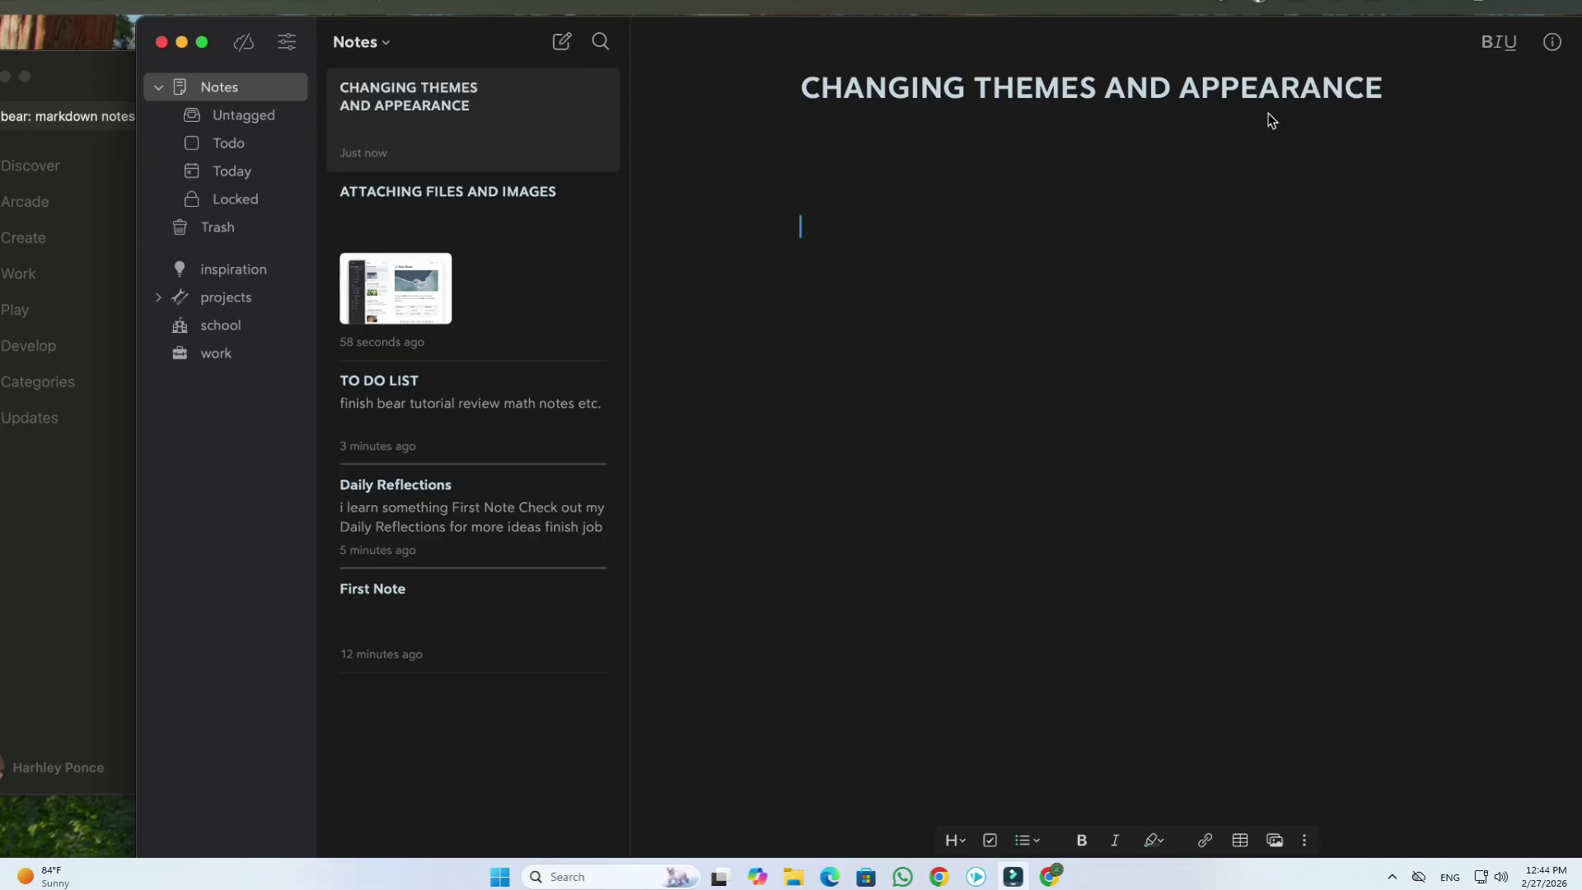
Try the Red Graphite and High Contrast themes in the app settings and switch back to Dark Graphite.
{"action": "left_click", "coordinate": [9, 3]}
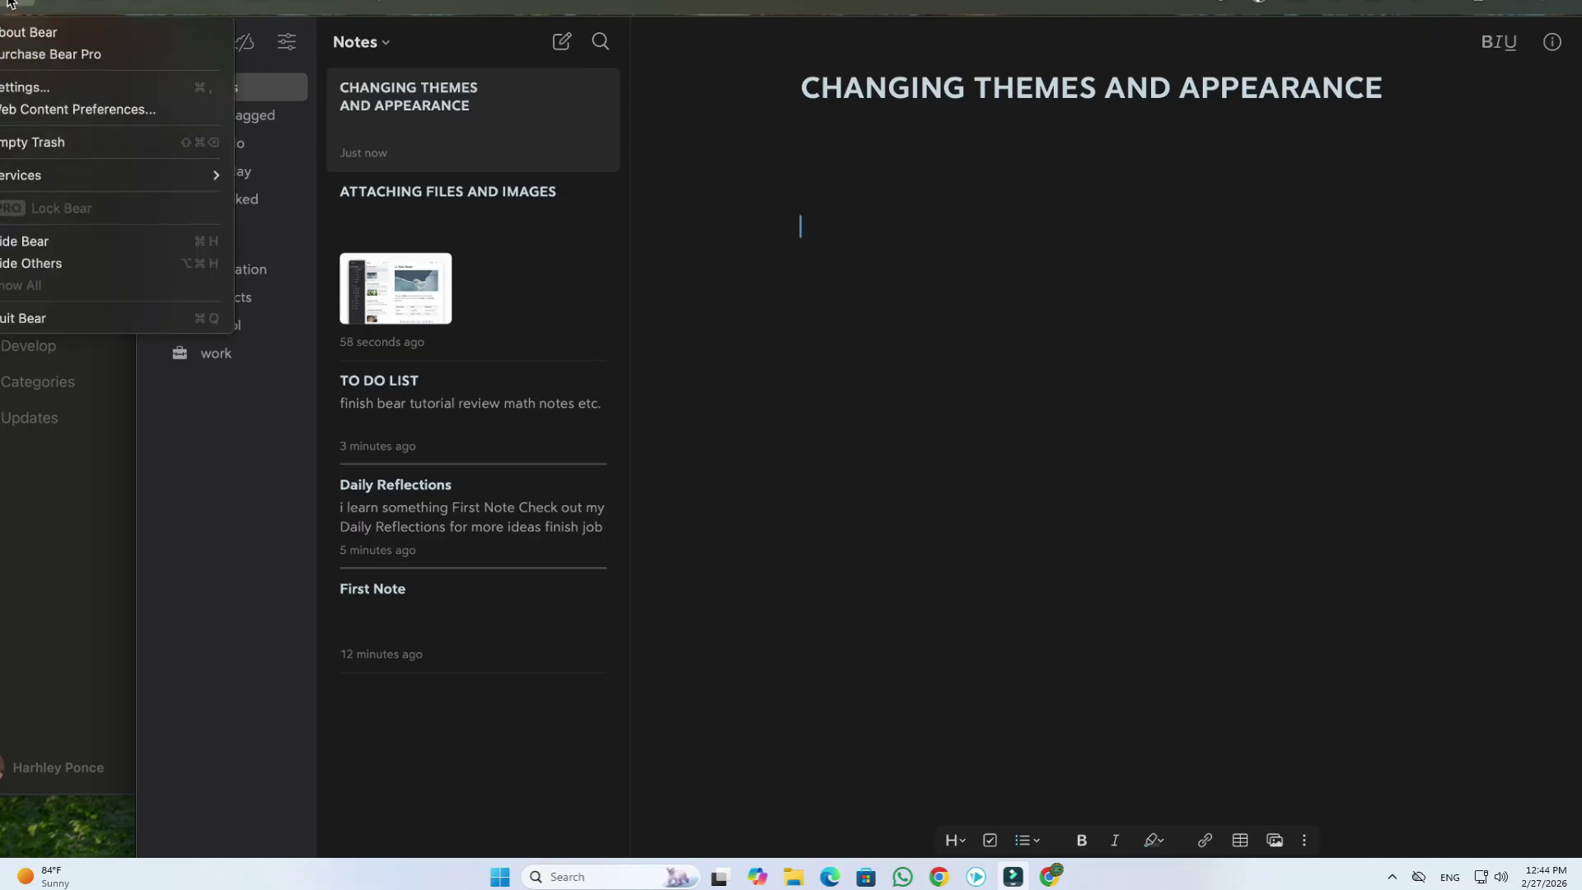
{"action": "left_click", "coordinate": [48, 89]}
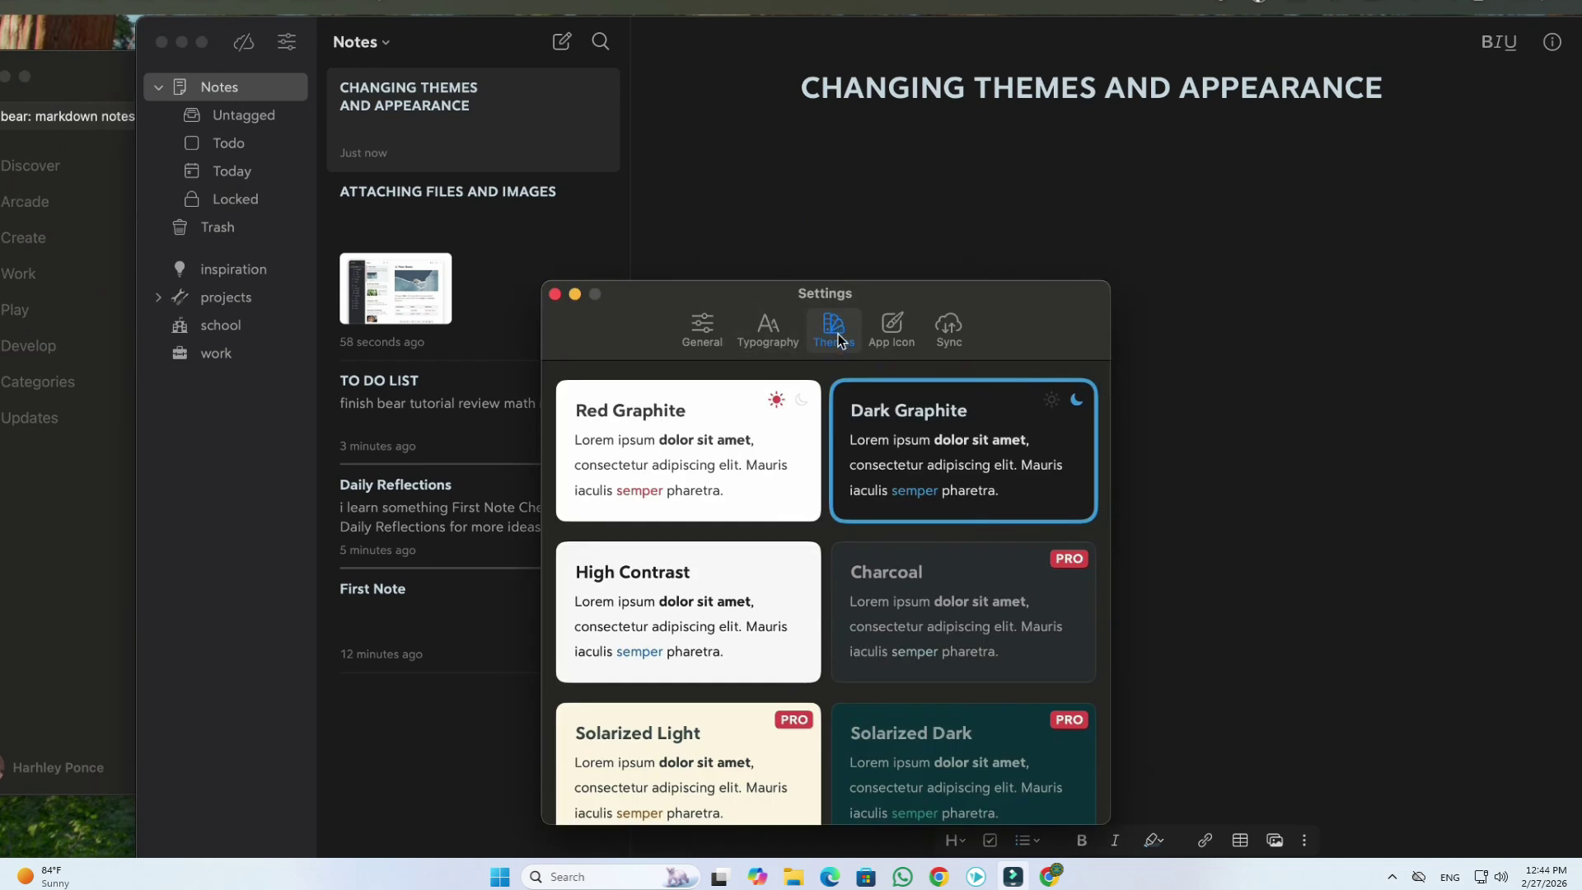
{"action": "left_click", "coordinate": [717, 326]}
{"action": "left_click", "coordinate": [834, 333]}
{"action": "left_click", "coordinate": [709, 451]}
{"action": "left_click", "coordinate": [704, 591]}
{"action": "left_click", "coordinate": [940, 472]}
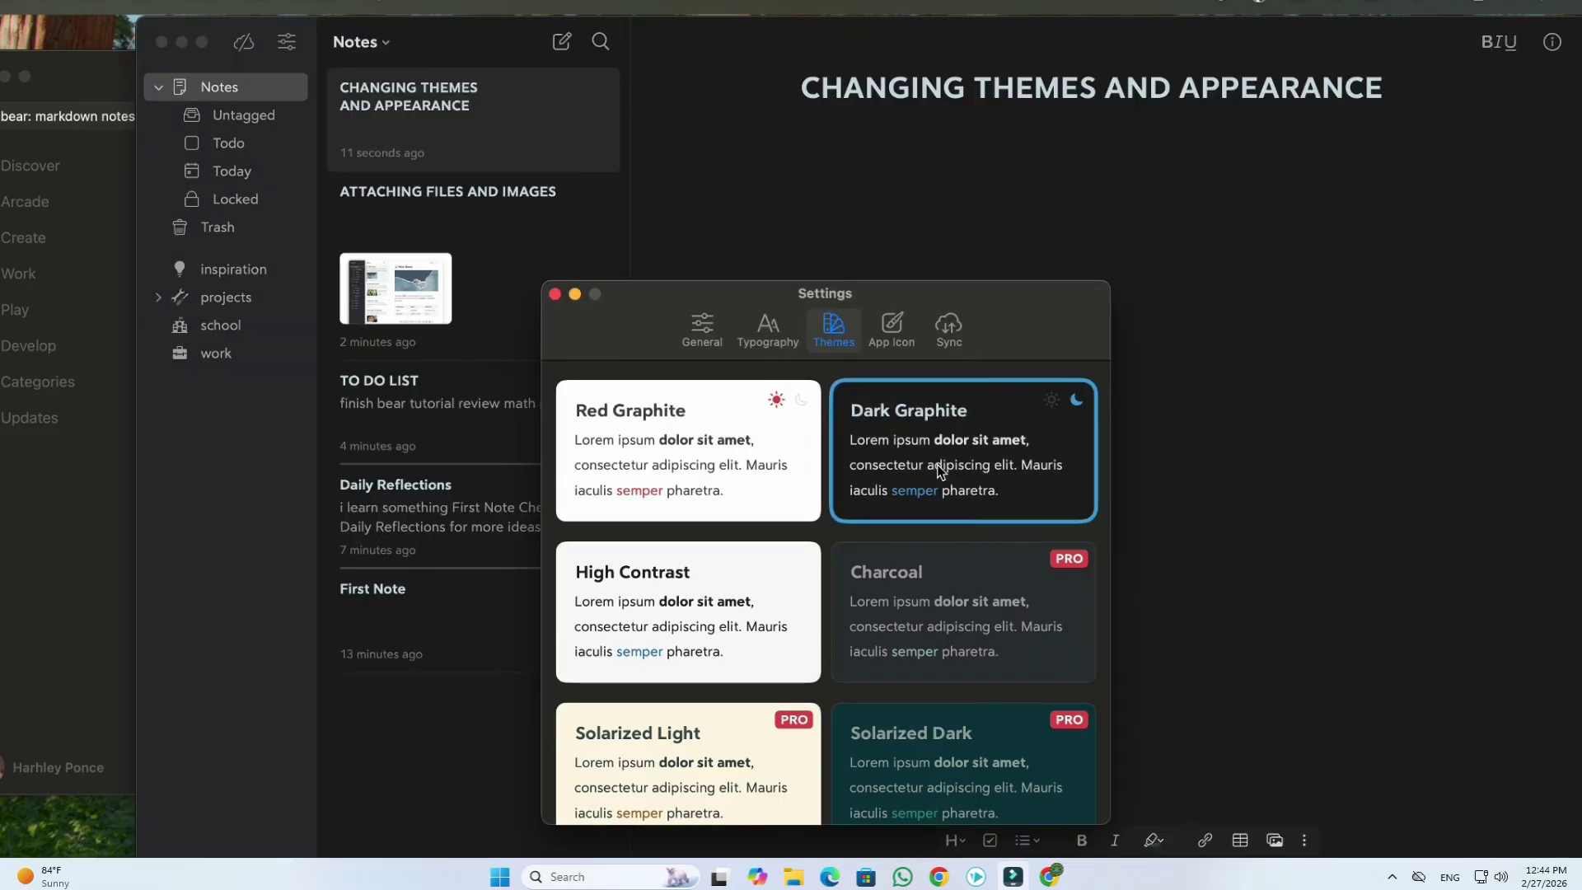
Try to apply the Solarized Light theme, dismiss the Bear Pro offer, browse more themes and reselect Dark Graphite.
{"action": "left_click", "coordinate": [706, 763]}
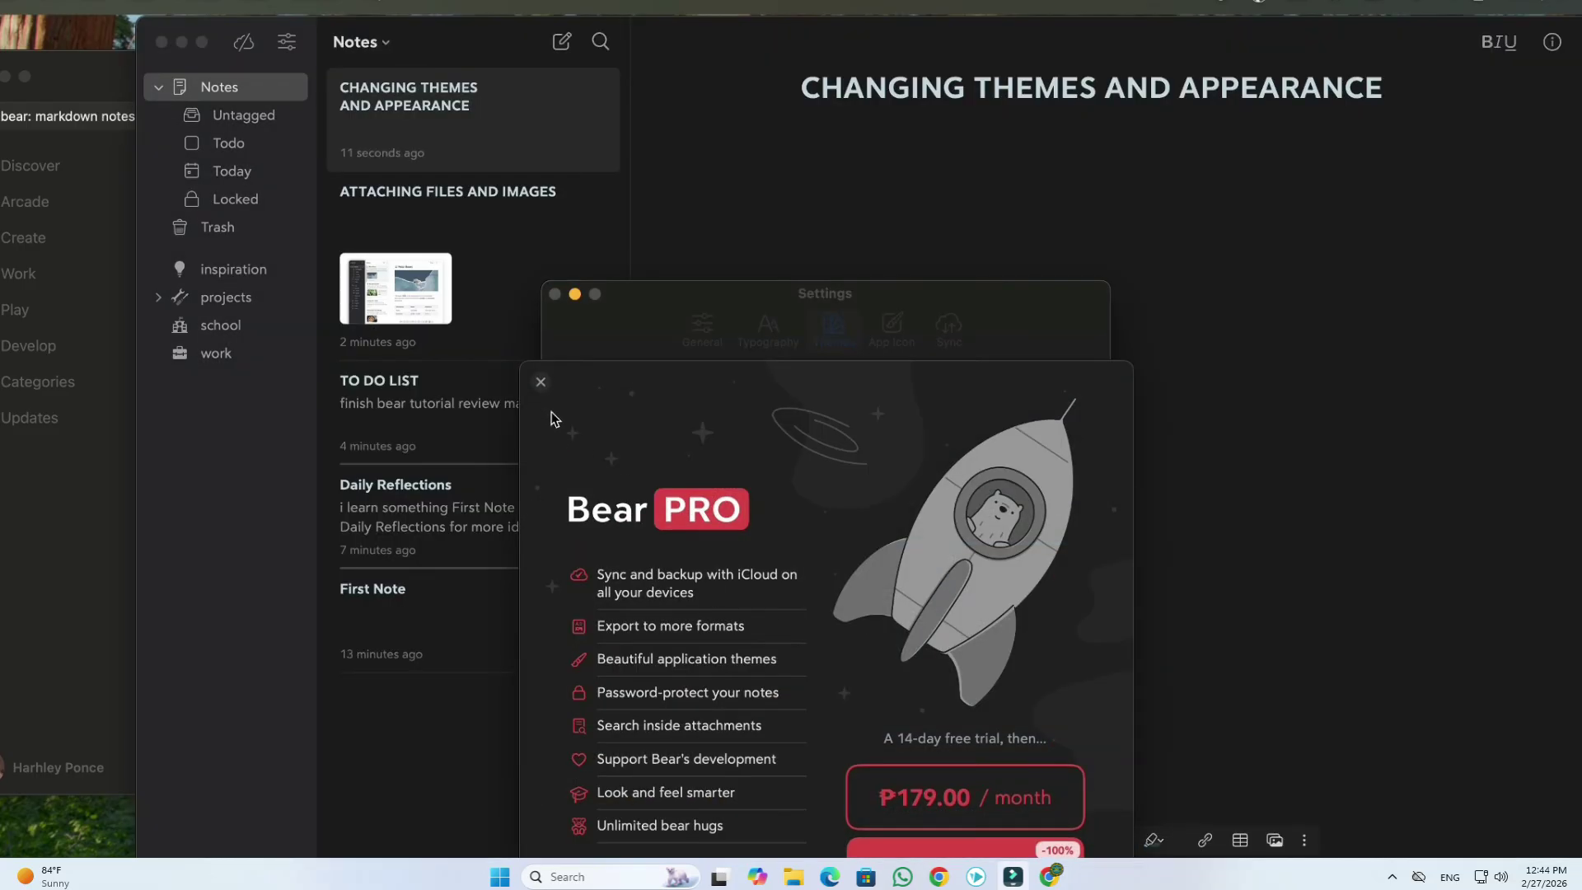
{"action": "left_click", "coordinate": [541, 381]}
{"action": "scroll", "coordinate": [716, 577], "scroll_direction": "down", "scroll_amount": 3}
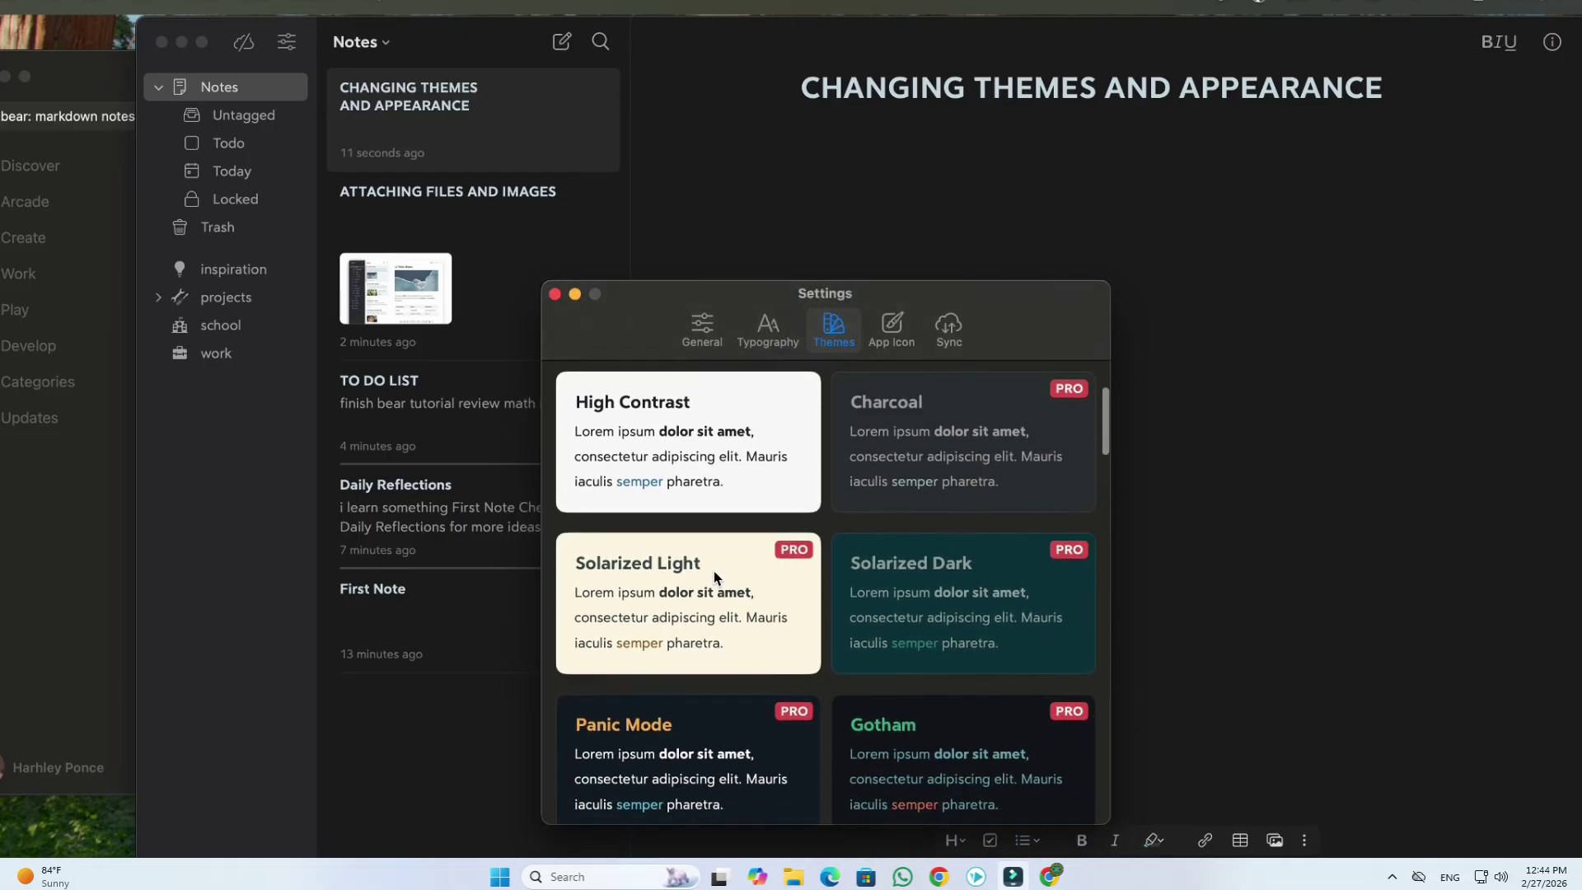
{"action": "scroll", "coordinate": [716, 577], "scroll_direction": "down", "scroll_amount": 2}
{"action": "scroll", "coordinate": [878, 476], "scroll_direction": "up", "scroll_amount": 5}
{"action": "left_click", "coordinate": [878, 476]}
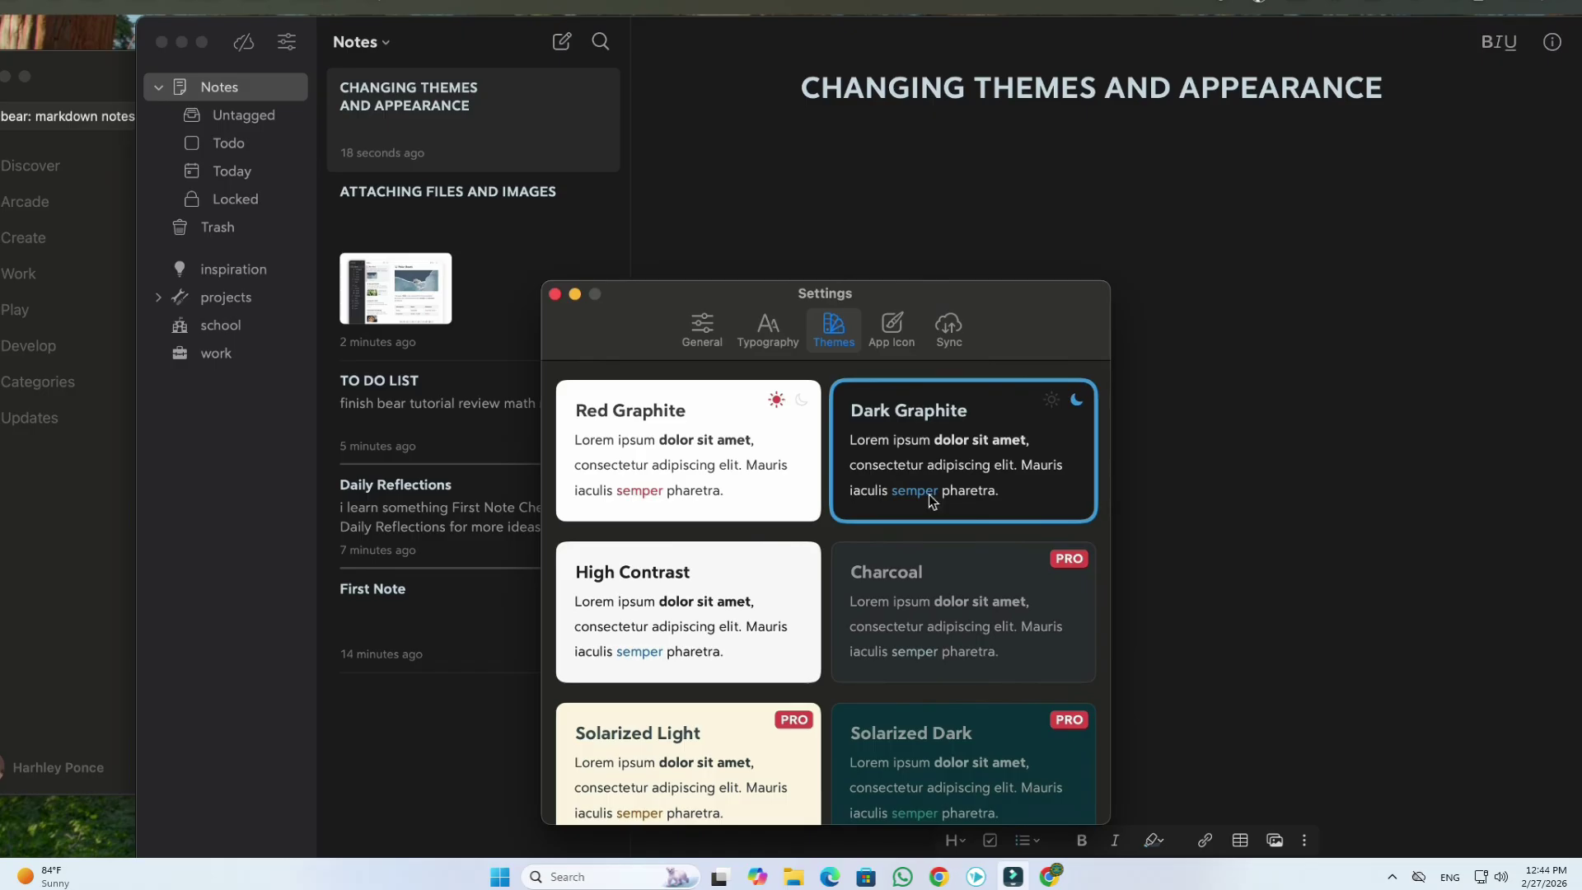
Try one of the Pro themes further down the list, dismiss the upgrade offer and close the settings.
{"action": "scroll", "coordinate": [919, 527], "scroll_direction": "down", "scroll_amount": 1}
{"action": "scroll", "coordinate": [931, 527], "scroll_direction": "down", "scroll_amount": 2}
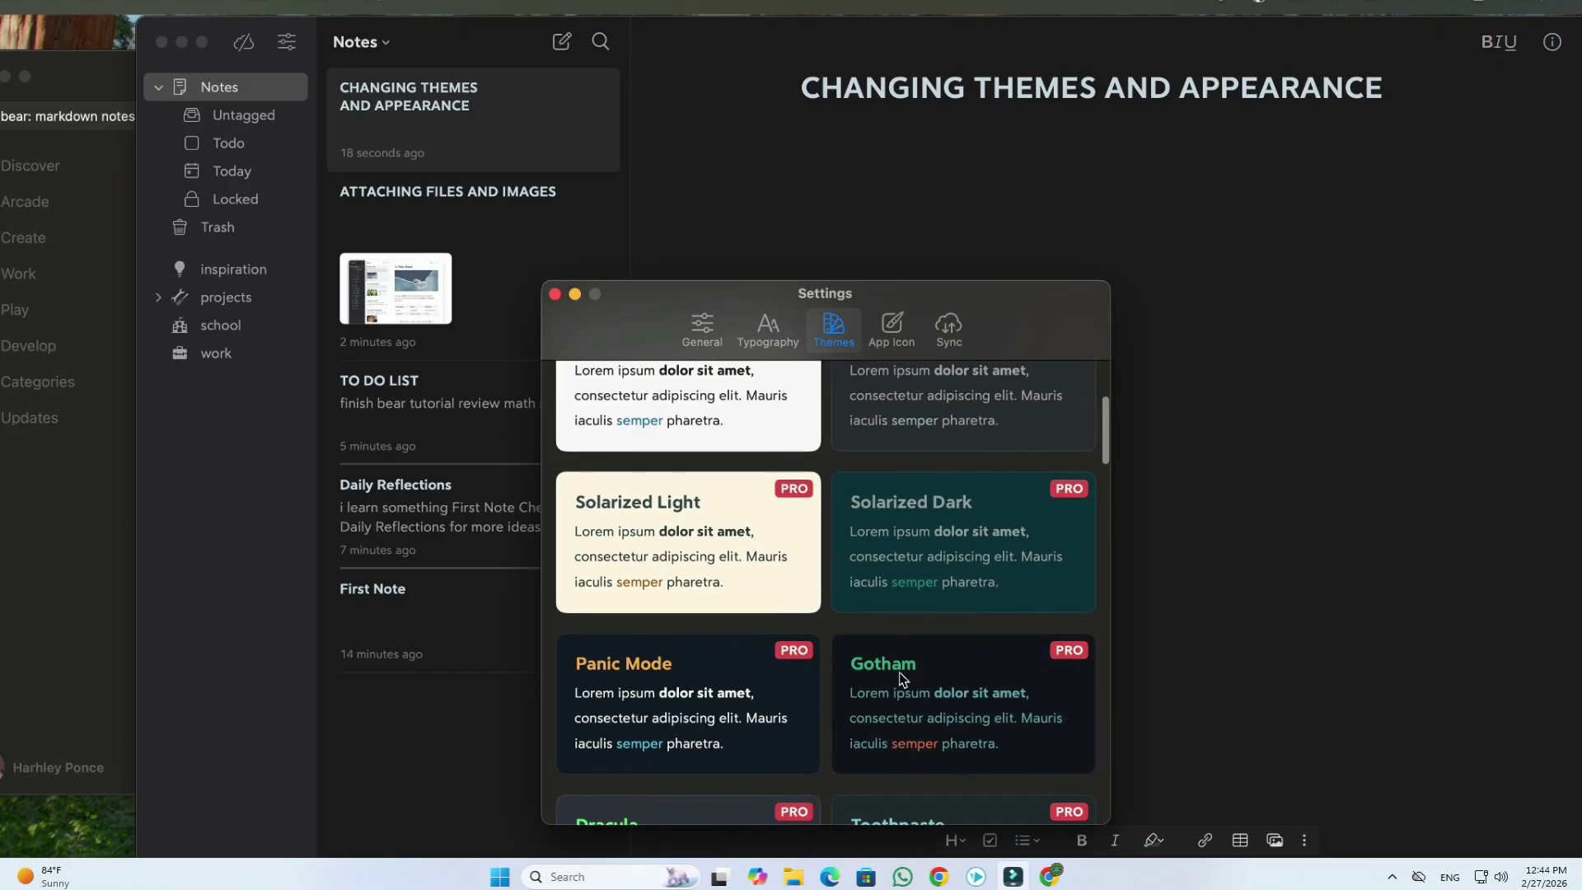
{"action": "scroll", "coordinate": [928, 705], "scroll_direction": "down", "scroll_amount": 1}
{"action": "left_click", "coordinate": [912, 587]}
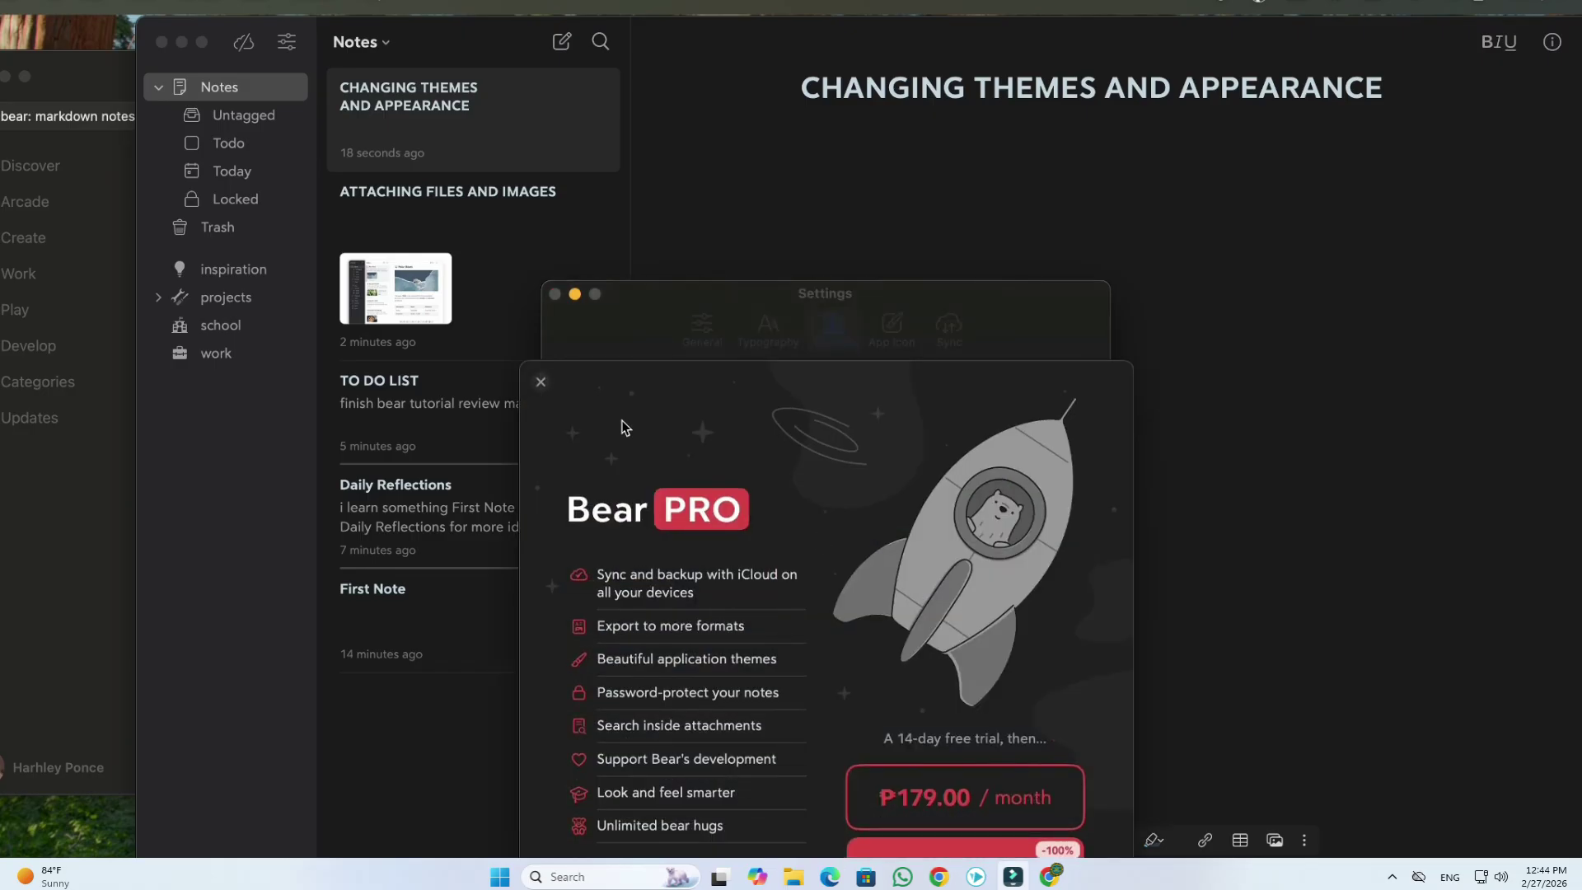
{"action": "left_click", "coordinate": [540, 381]}
{"action": "left_click", "coordinate": [554, 294]}
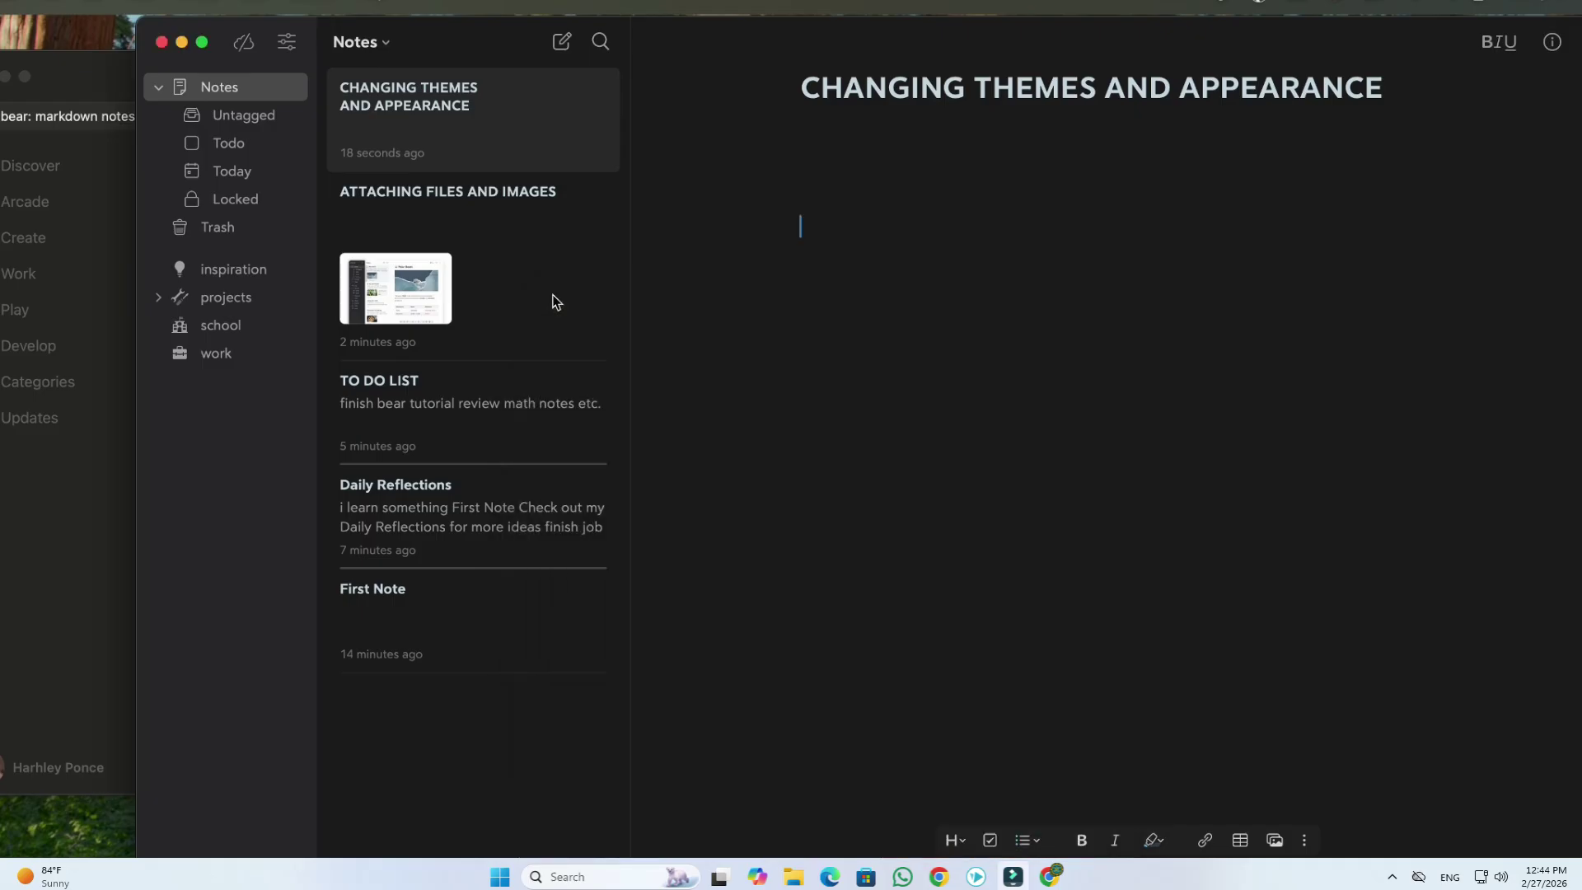
Create a new note titled "SYNCING ACROSS DEVICES" with blank lines below the title.
{"action": "left_click", "coordinate": [561, 41]}
{"action": "type", "text": "SYNC"}
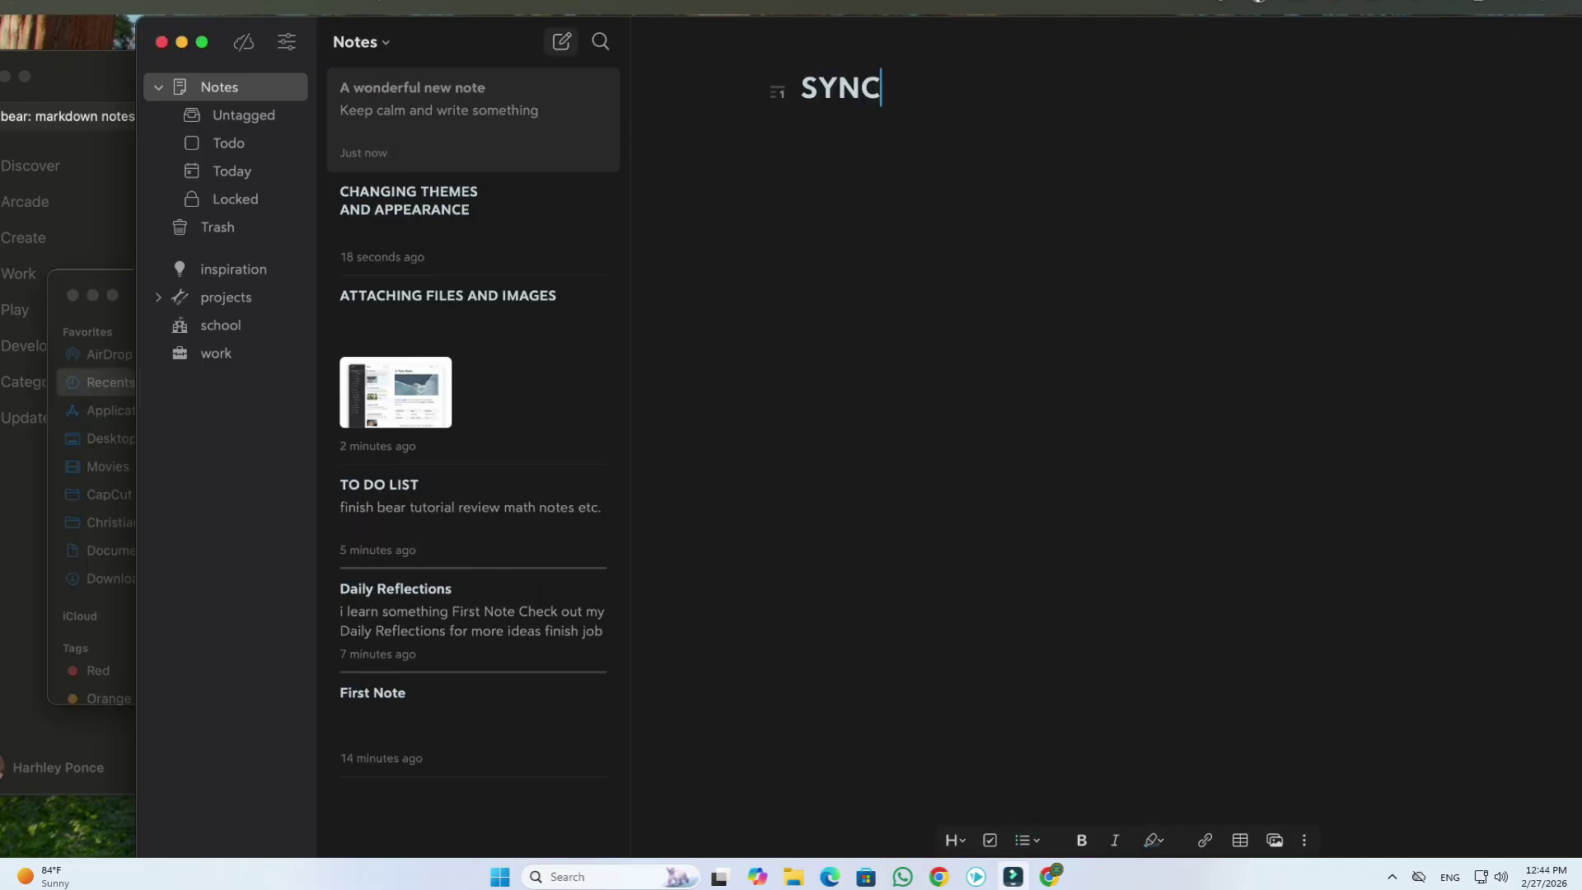
{"action": "type", "text": "ING ACRO"}
{"action": "key", "text": "BackSpace"}
{"action": "type", "text": "OSS "}
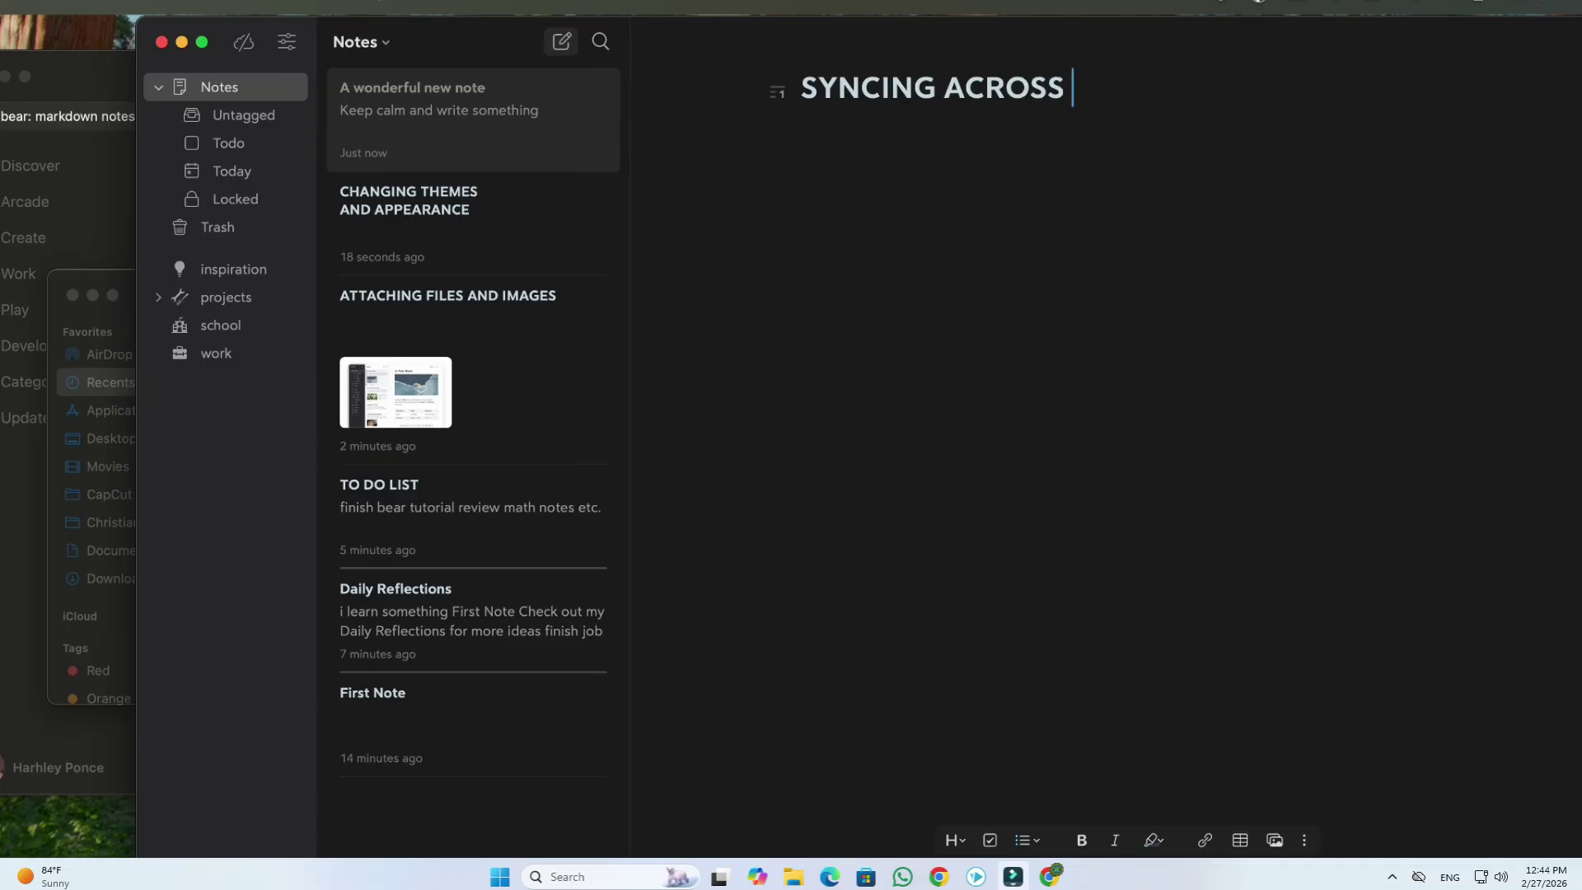
{"action": "type", "text": "DEVICES"}
{"action": "key", "text": "Return"}
{"action": "key", "text": "Return"}
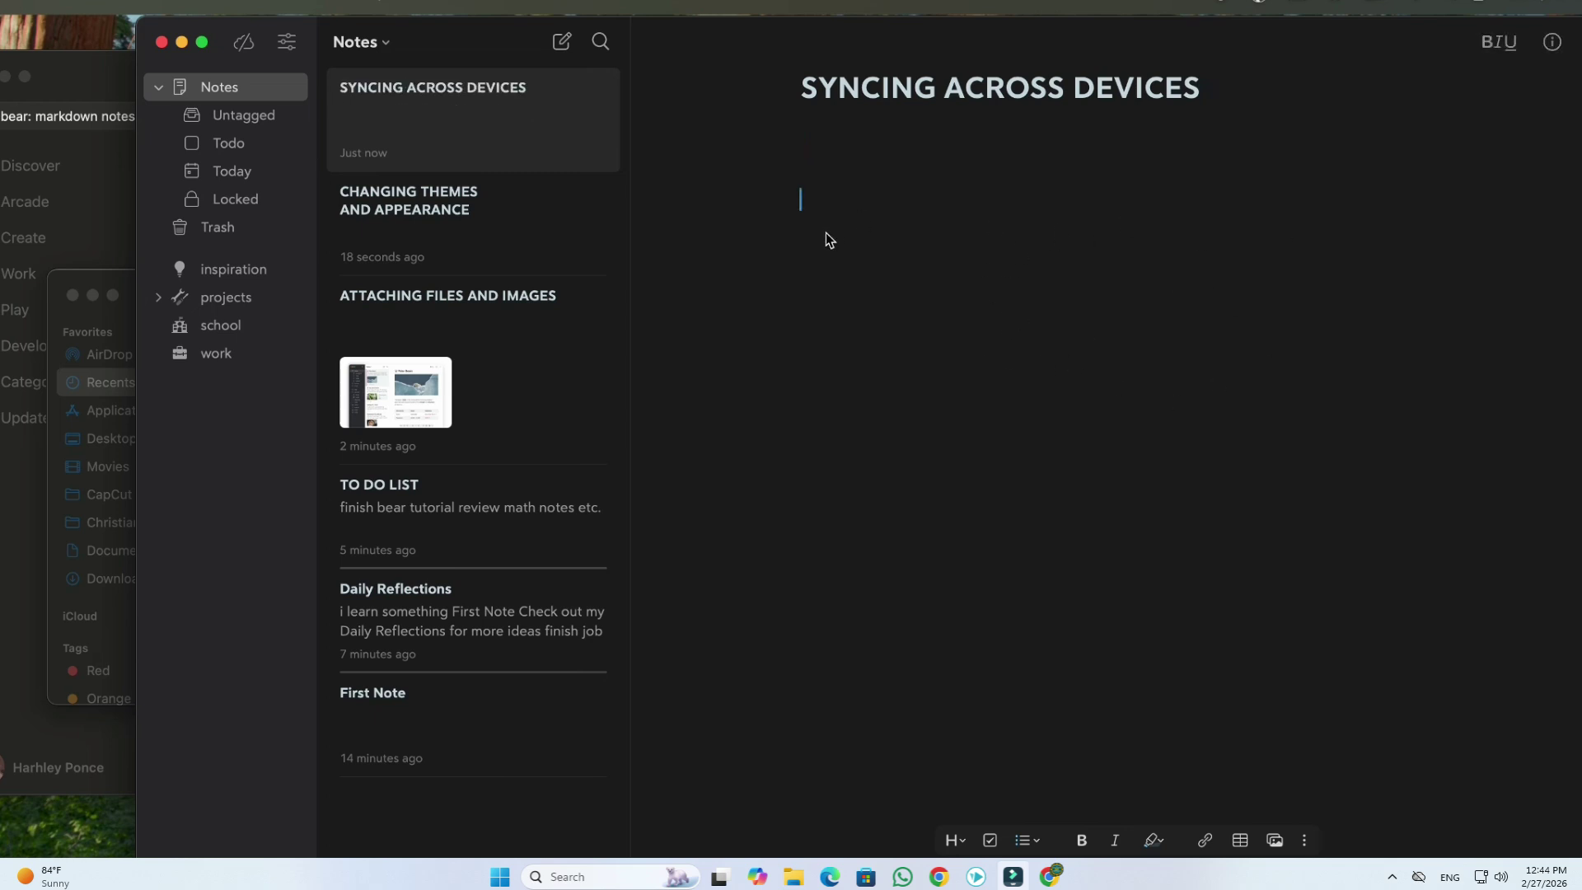
{"action": "left_click", "coordinate": [2, 2]}
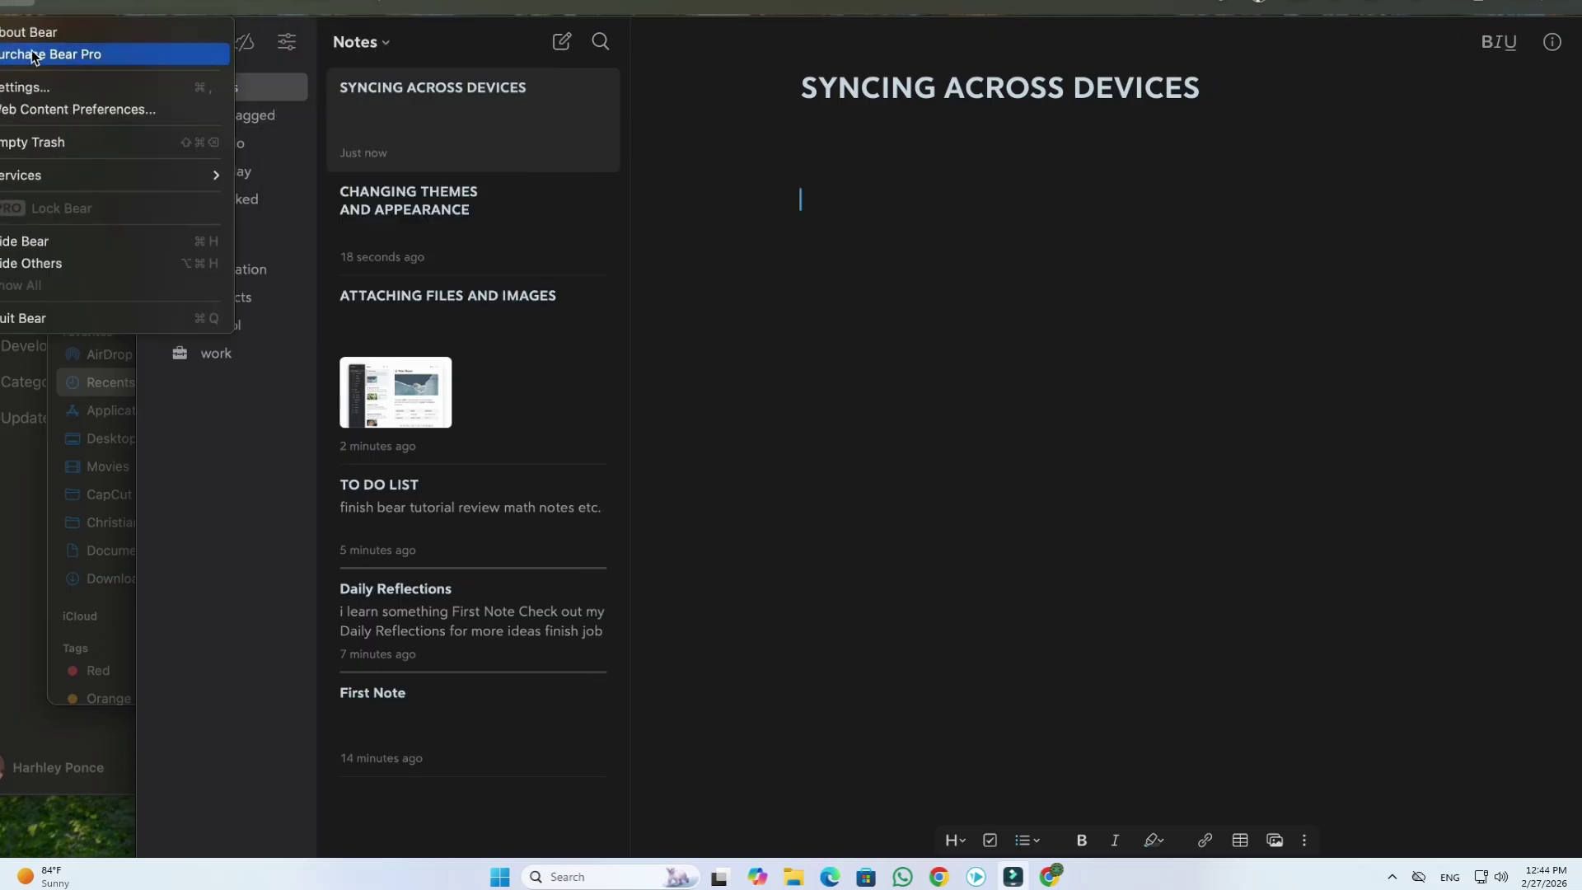
{"action": "left_click", "coordinate": [915, 318]}
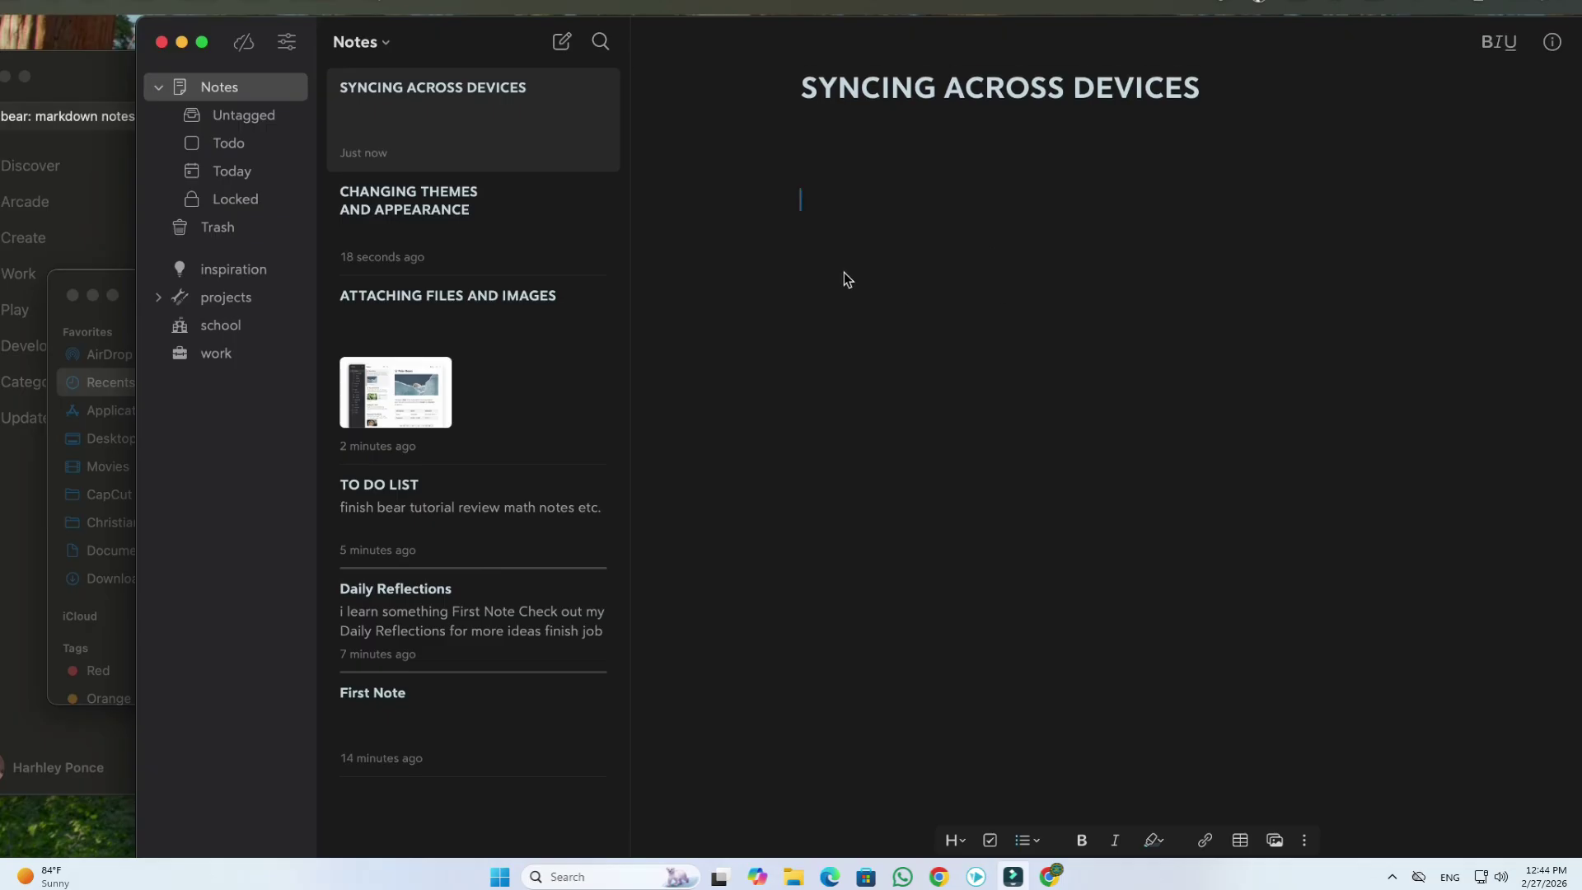
{"action": "scroll", "coordinate": [921, 351], "scroll_direction": "down", "scroll_amount": 1}
Create a note titled "EXPORTING NOTES" listing PDF, Markdown, HTML and Word .docx on separate lines.
{"action": "left_click", "coordinate": [561, 44]}
{"action": "type", "text": "EXPORTING NOTES"}
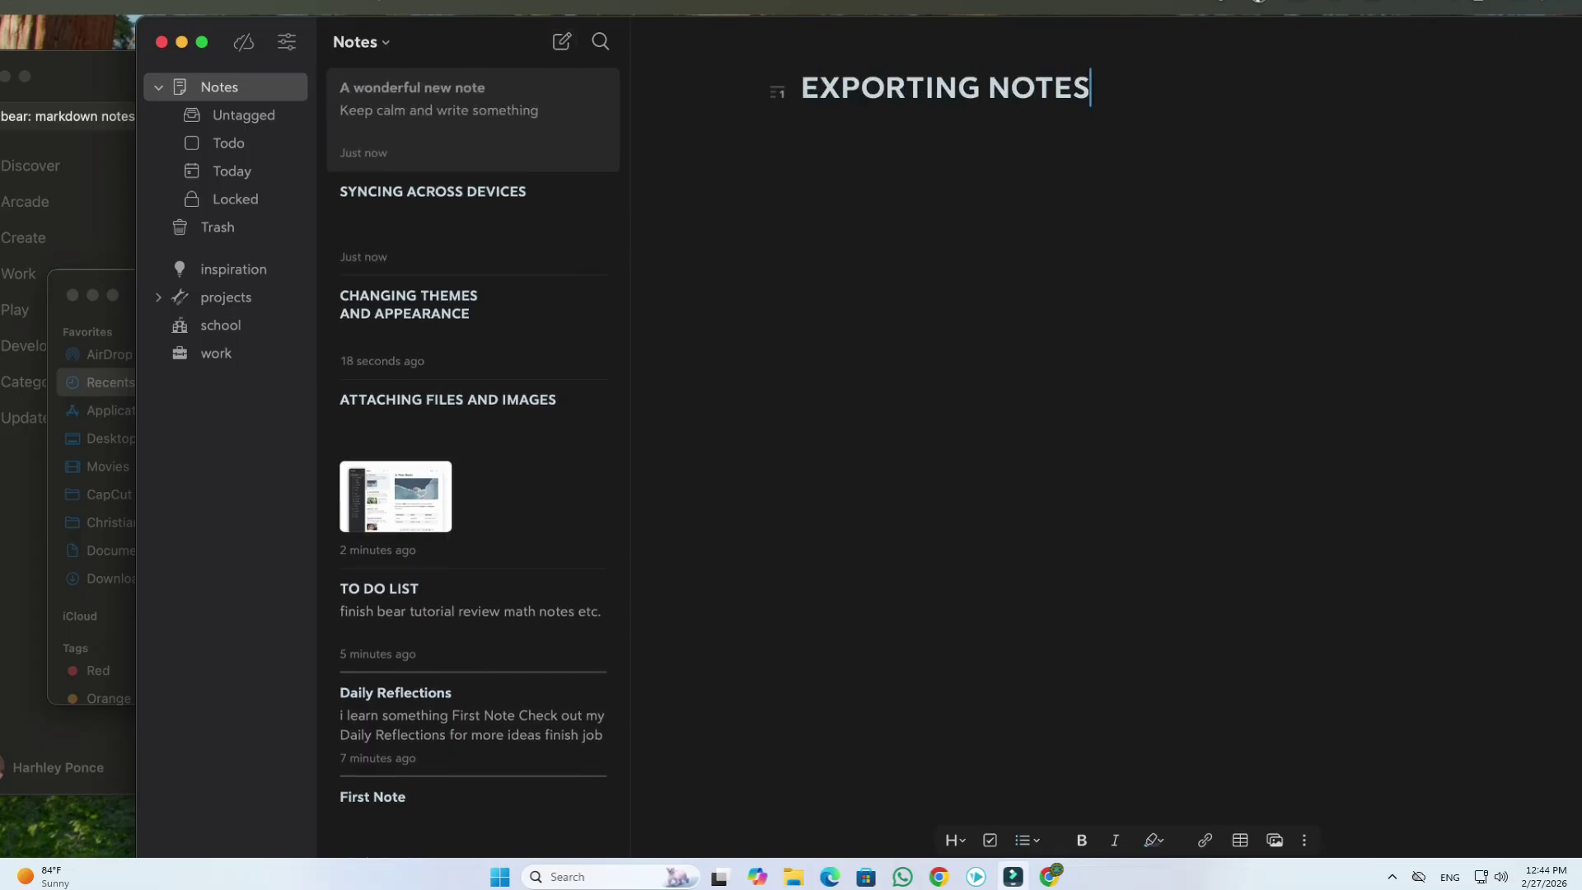
{"action": "key", "text": "Return"}
{"action": "key", "text": "Return"}
{"action": "type", "text": "PDF "}
{"action": "type", "text": "Markdown "}
{"action": "type", "text": "HTML "}
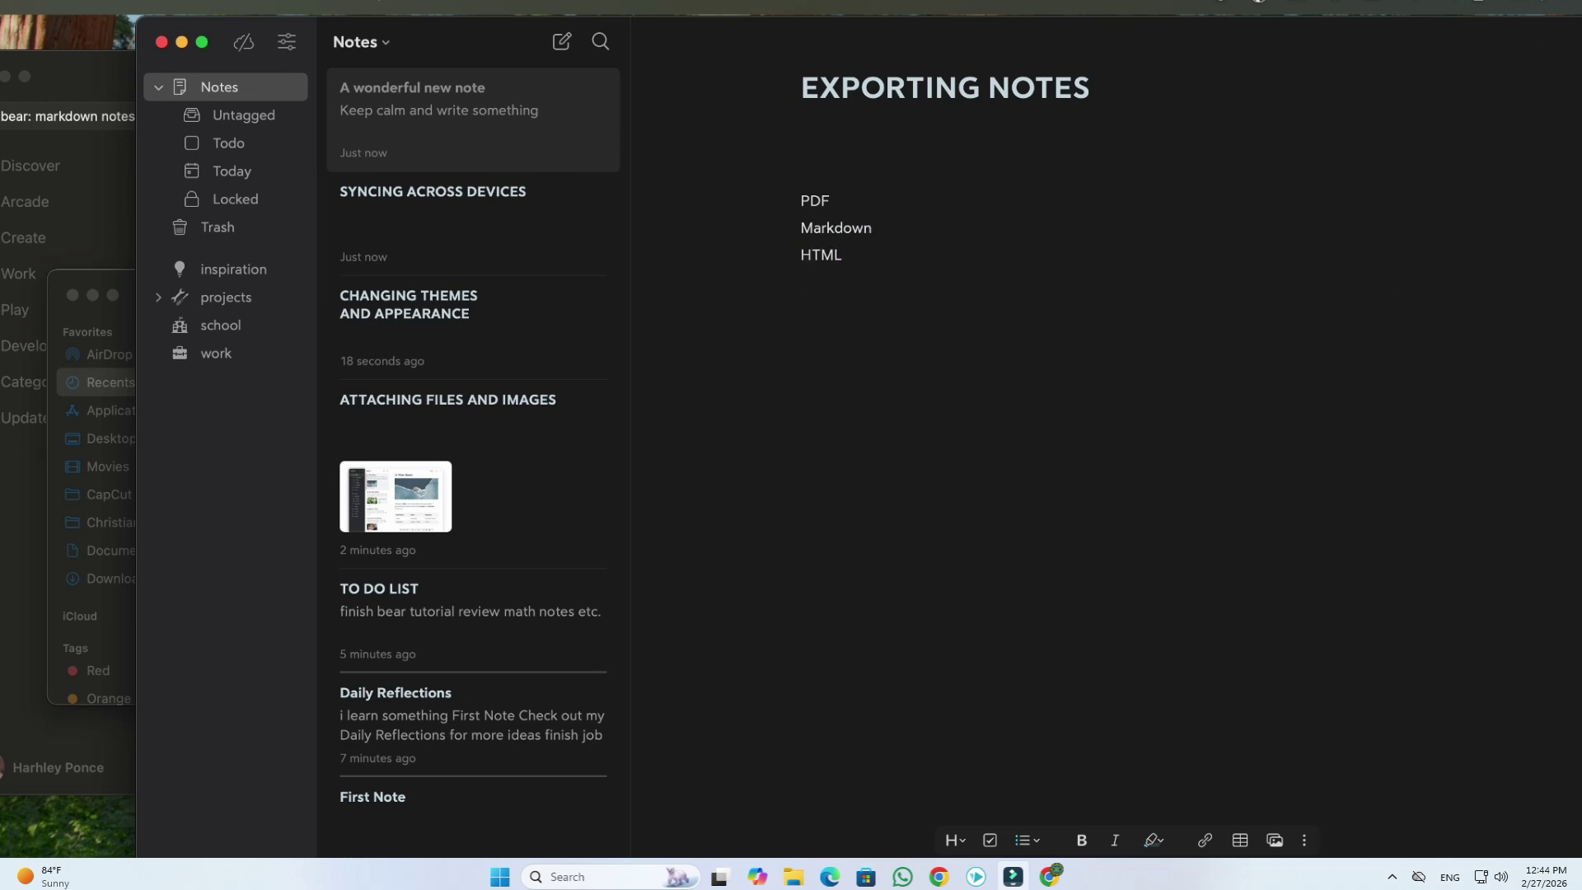
{"action": "type", "text": "Word .docx"}
{"action": "key", "text": "Return"}
{"action": "key", "text": "Return"}
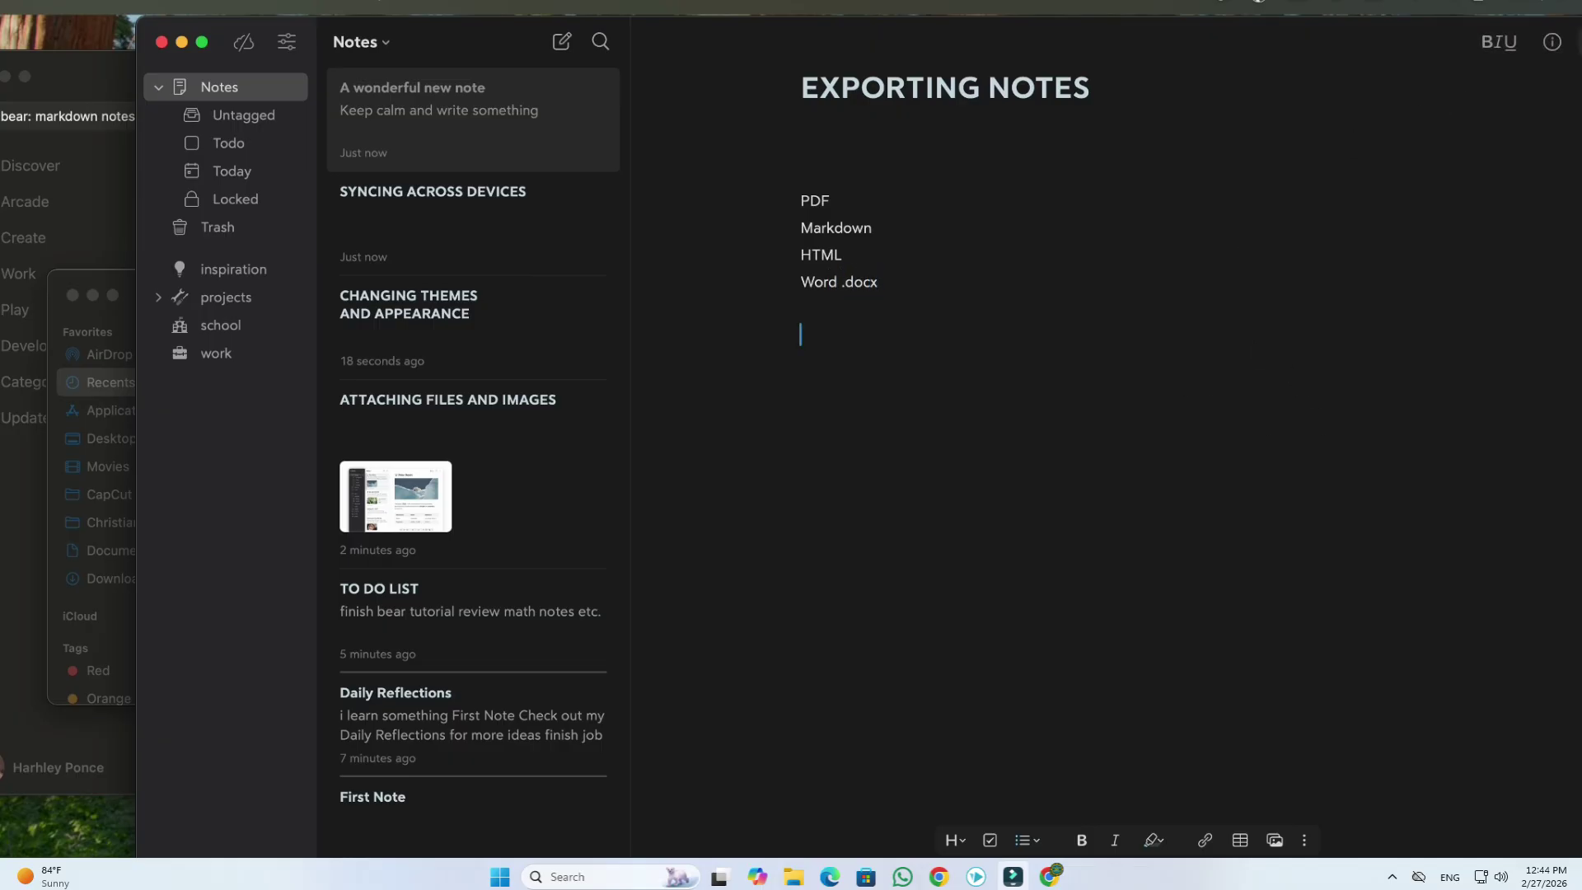
Examine the export formats offered for the EXPORTING NOTES note and cancel the export.
{"action": "left_click", "coordinate": [1553, 41]}
{"action": "left_click", "coordinate": [1452, 183]}
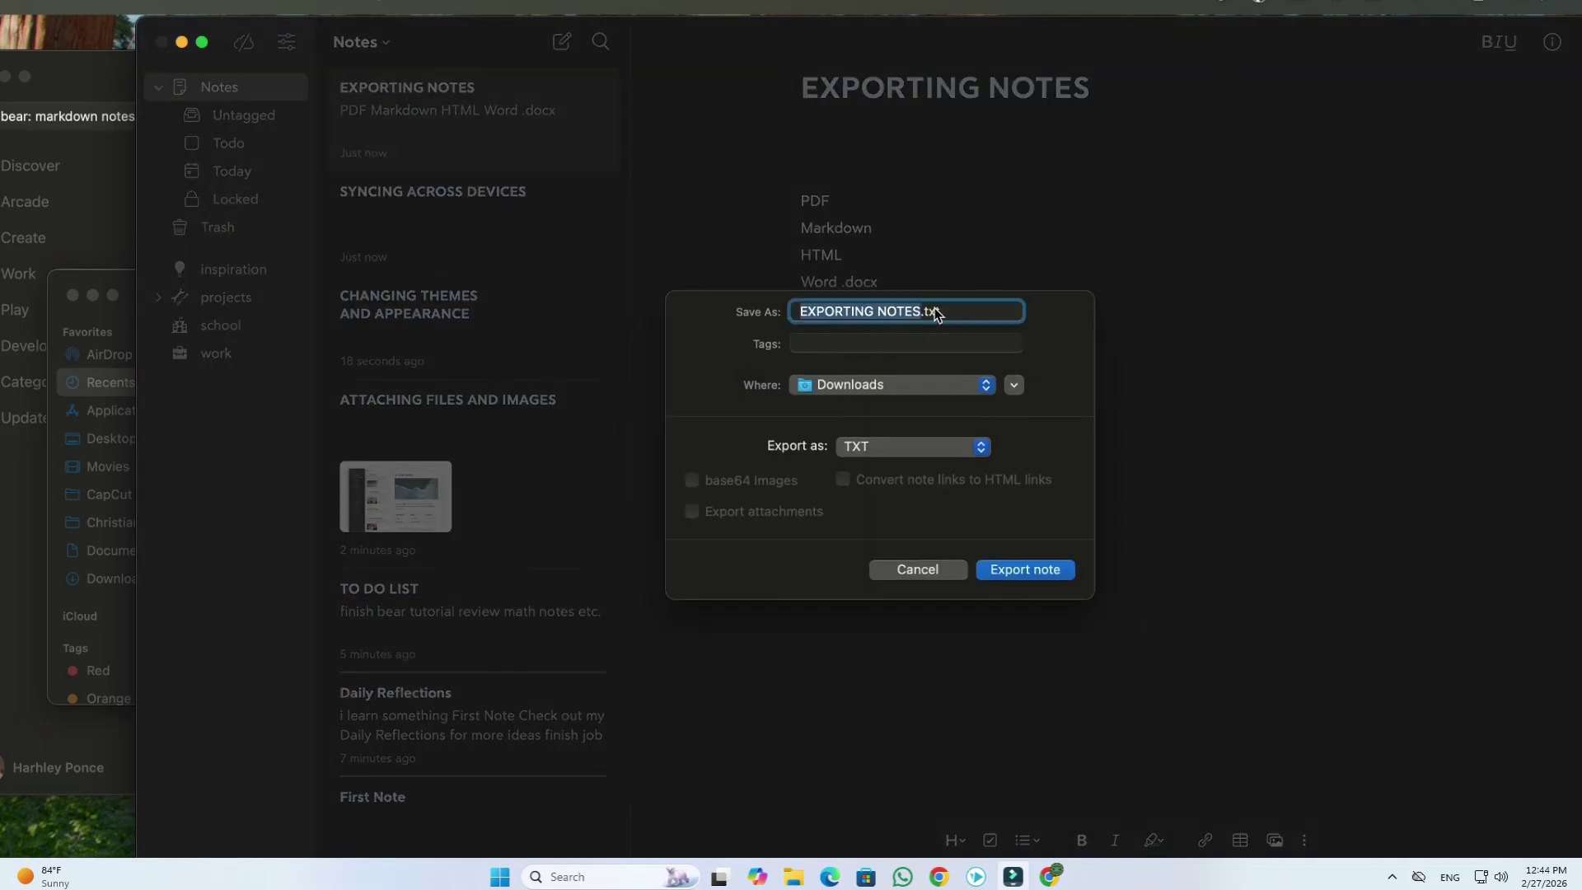
{"action": "left_click", "coordinate": [903, 447]}
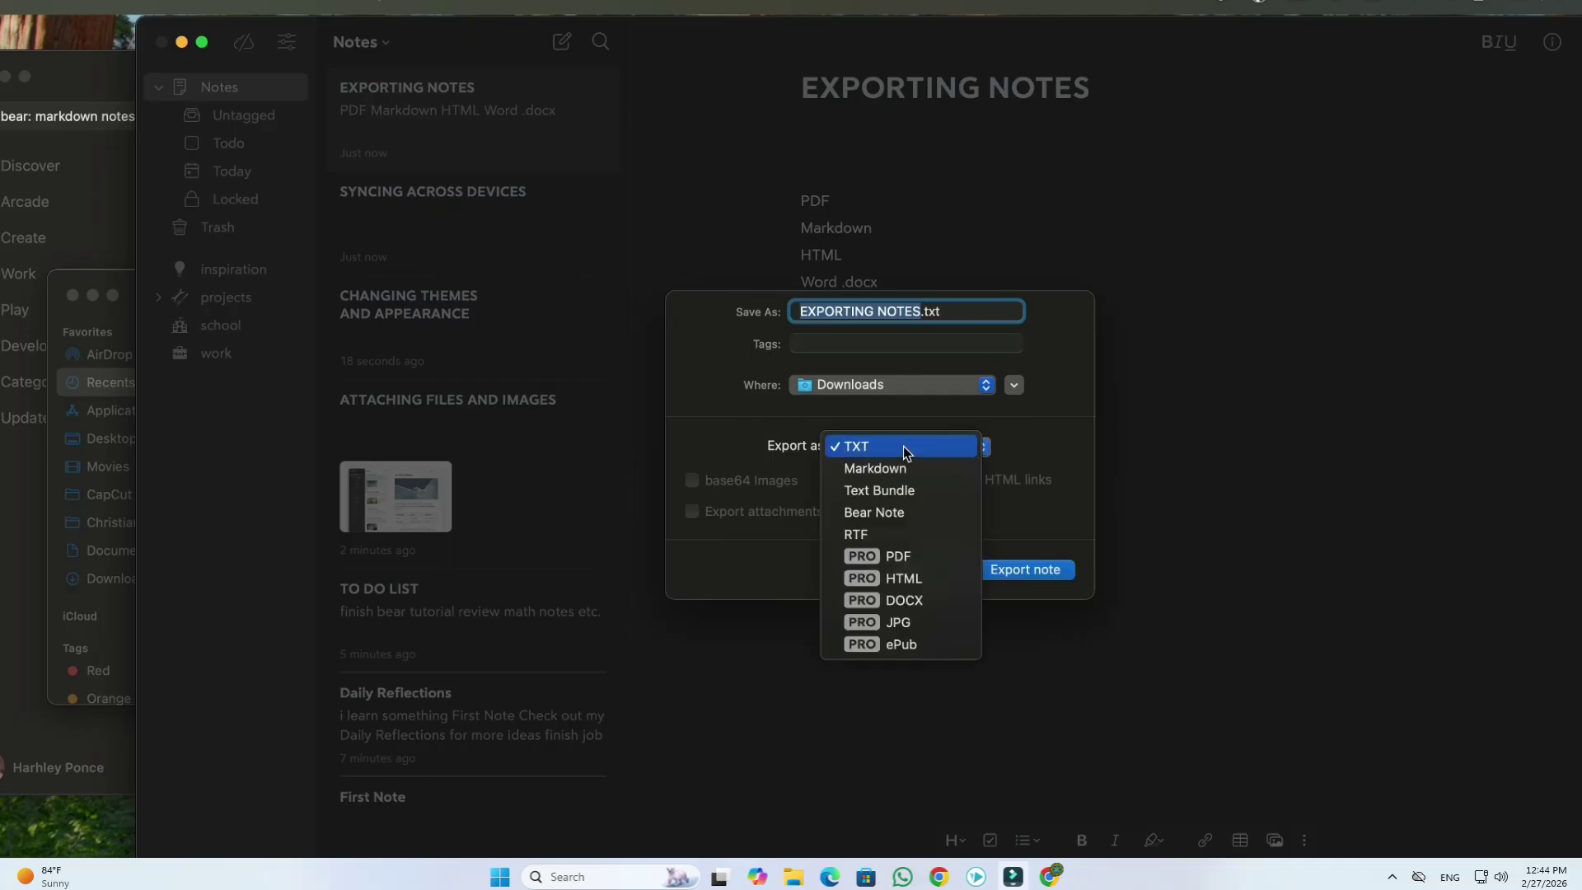
{"action": "left_click", "coordinate": [1046, 523]}
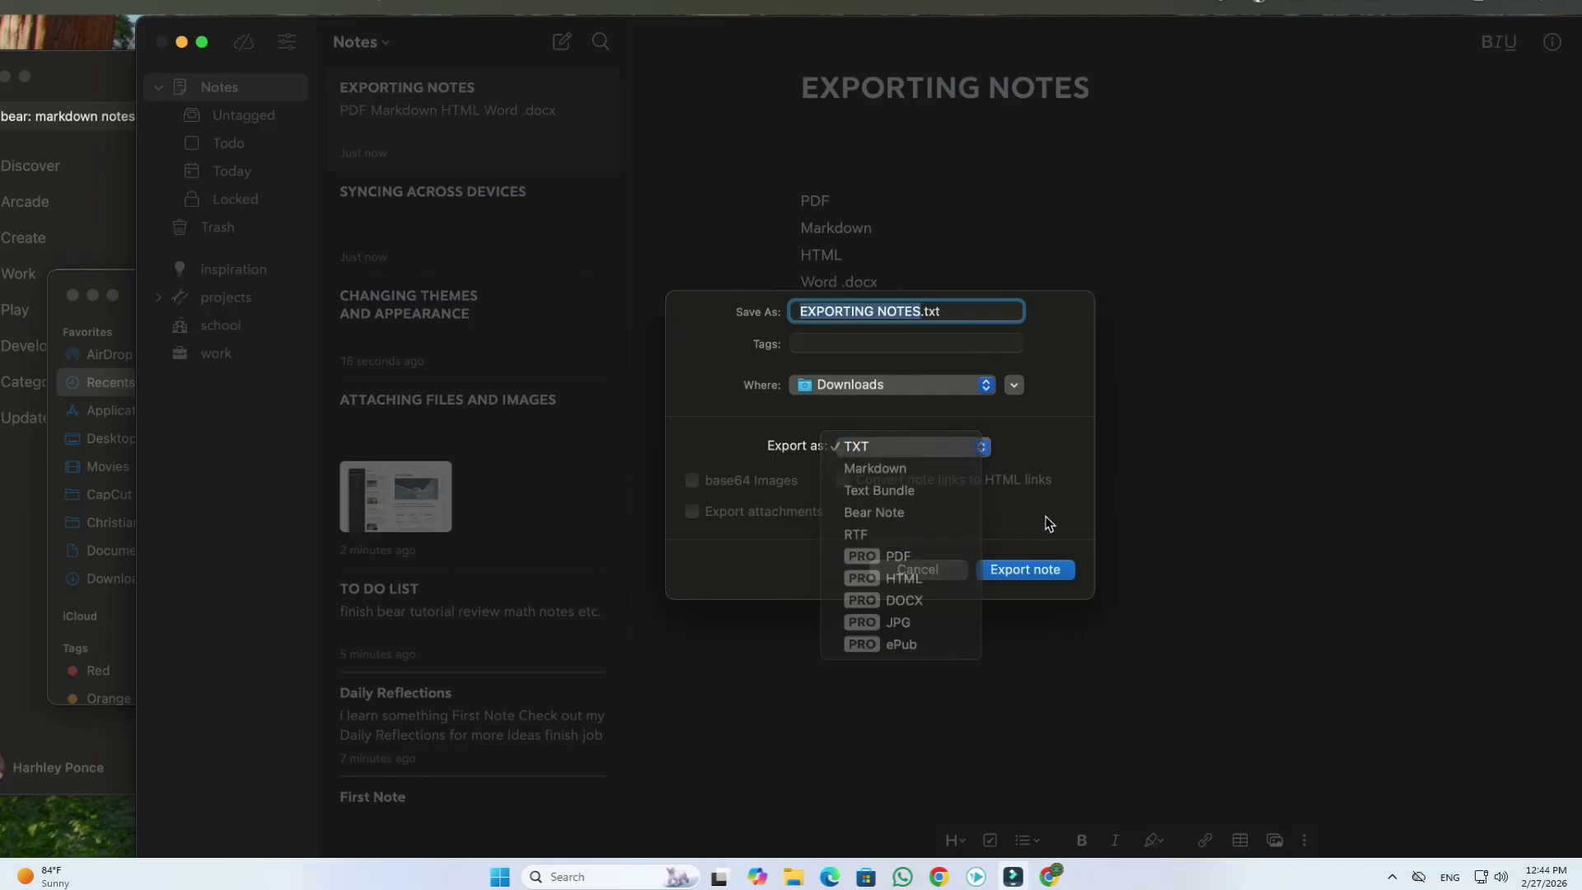
{"action": "left_click", "coordinate": [902, 569]}
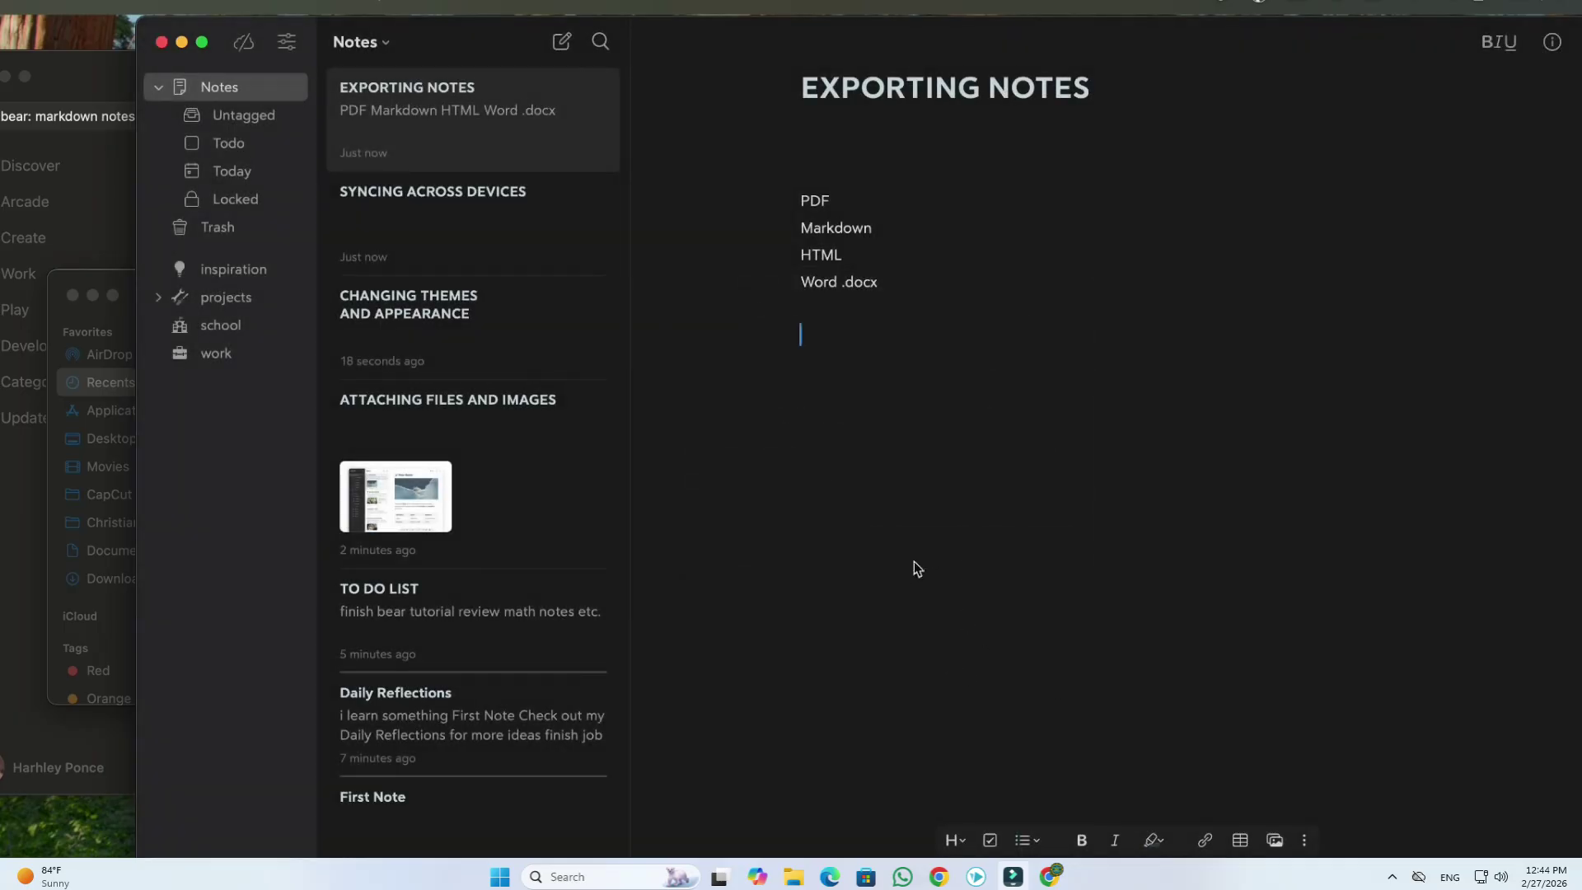
Create a new note titled "SEARCHING AND FILTERS" with blank lines below the title.
{"action": "left_click", "coordinate": [563, 44]}
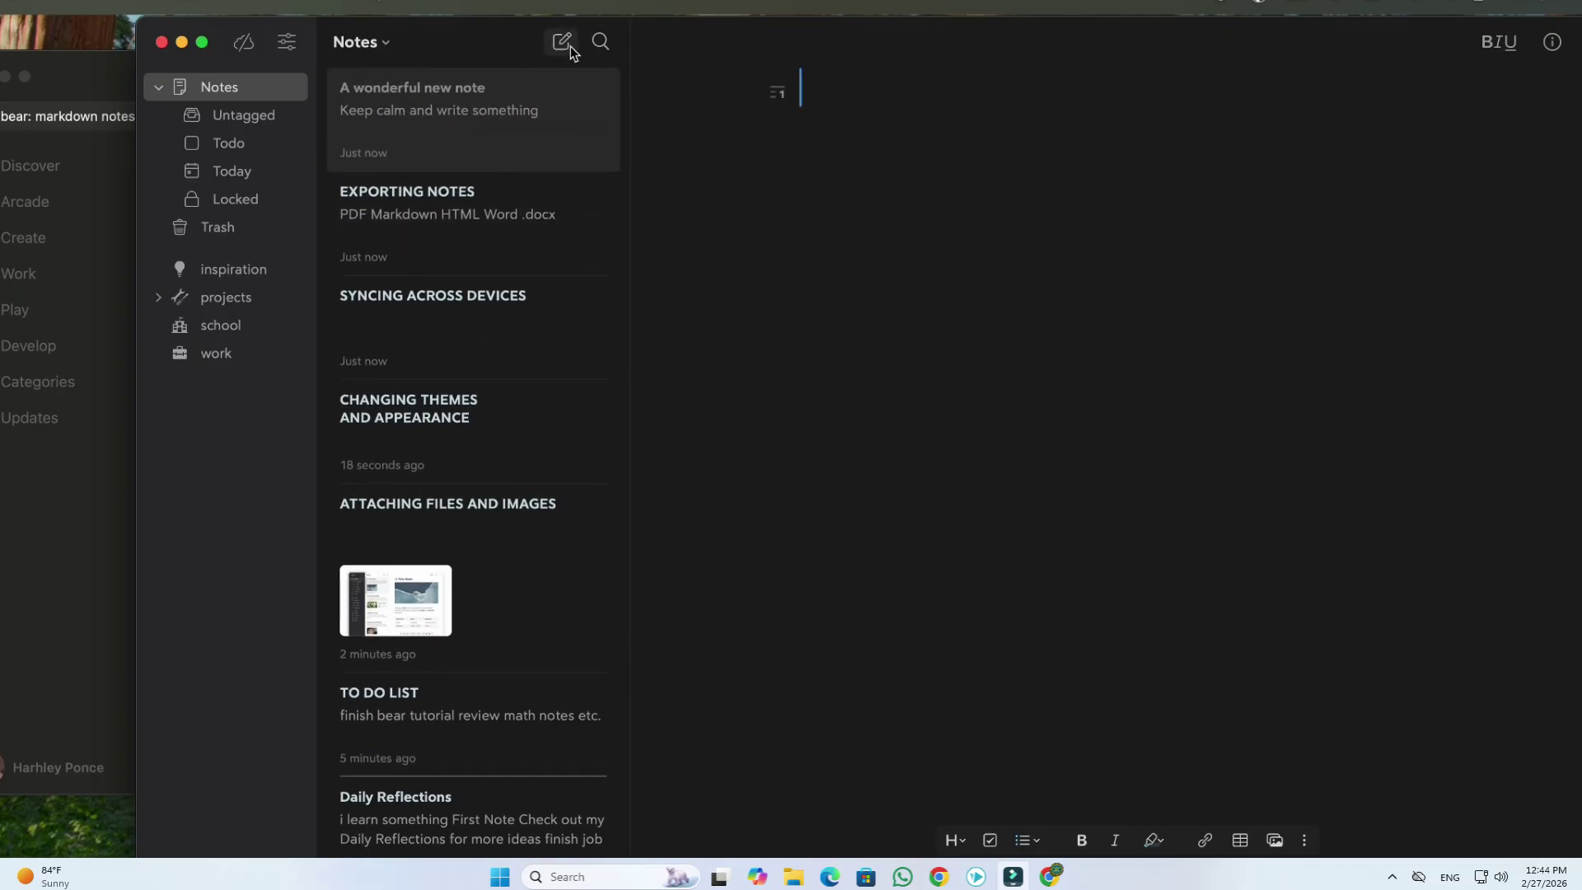
{"action": "type", "text": "SEARCH"}
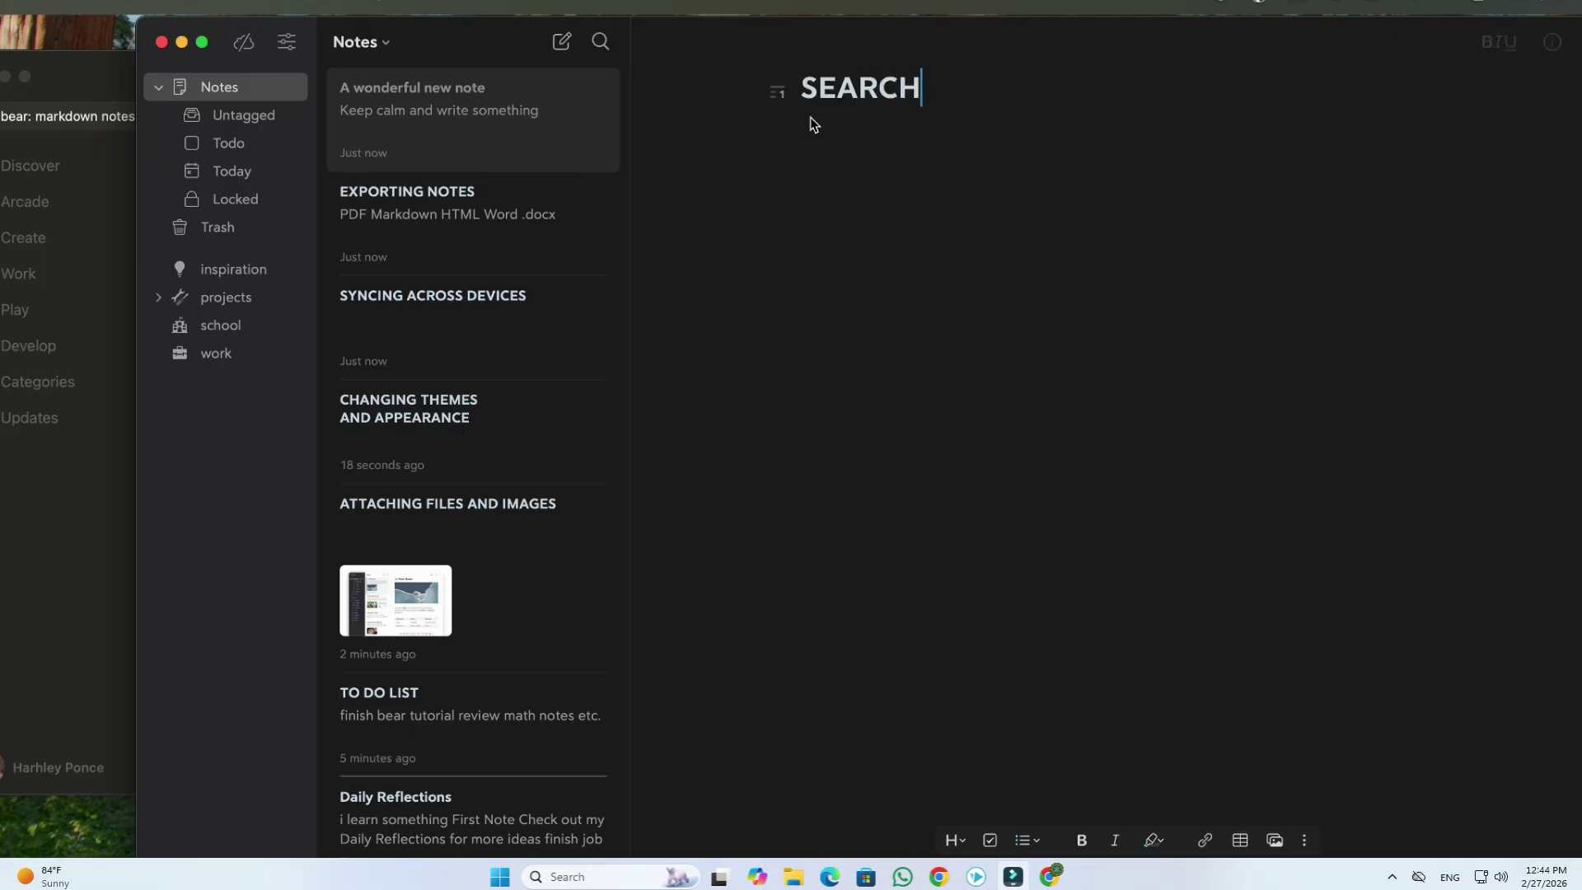
{"action": "type", "text": "ING AND FILTERS"}
{"action": "key", "text": "Return"}
{"action": "key", "text": "Return"}
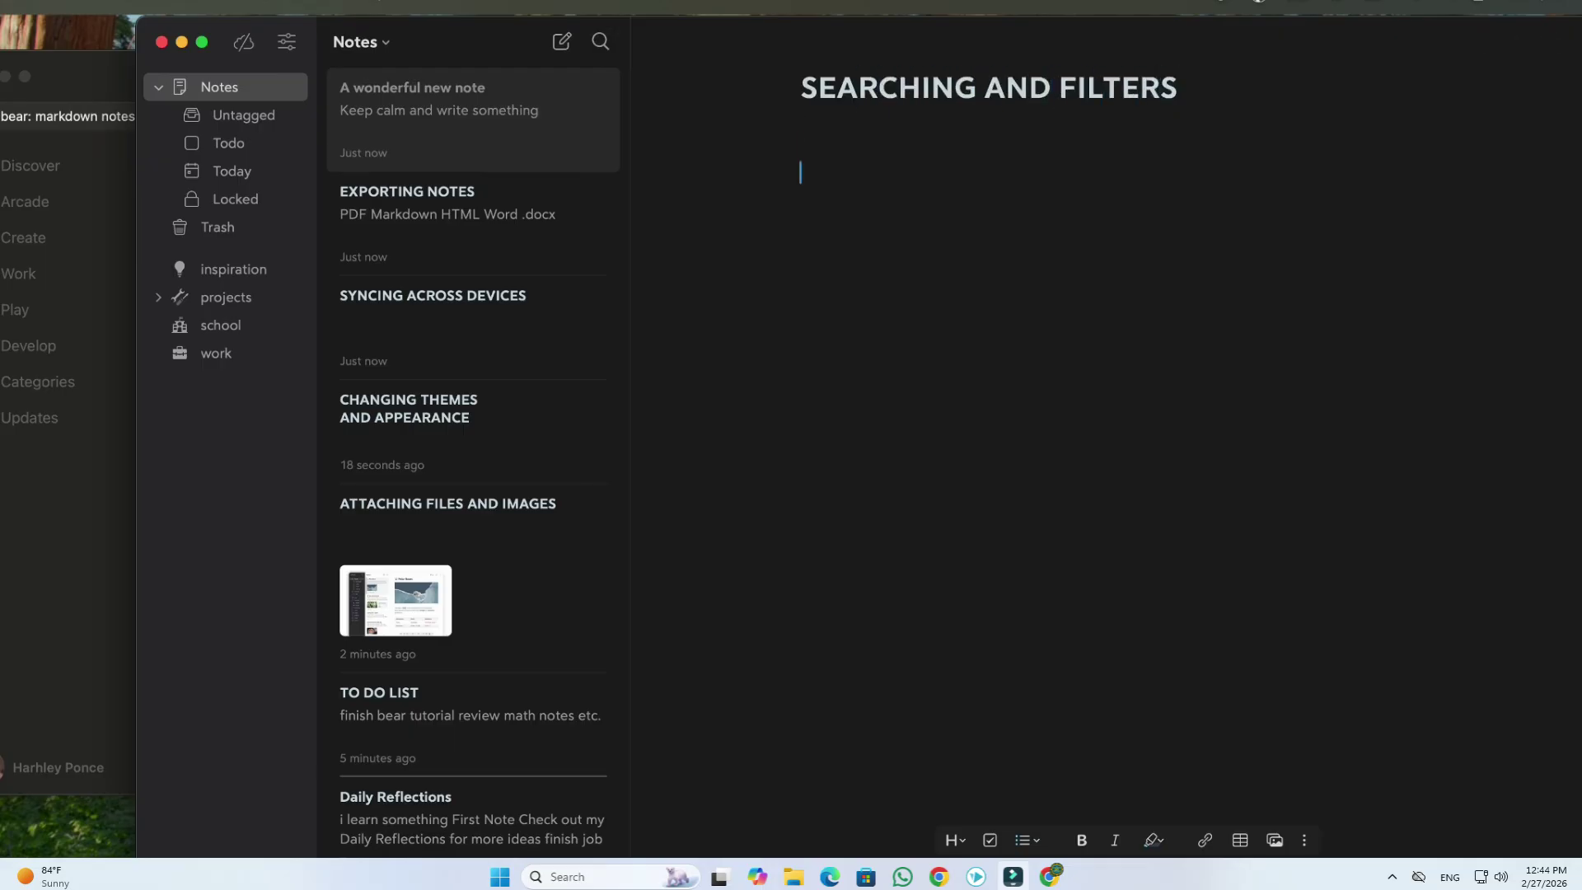
Search all notes for "note".
{"action": "left_click", "coordinate": [603, 44]}
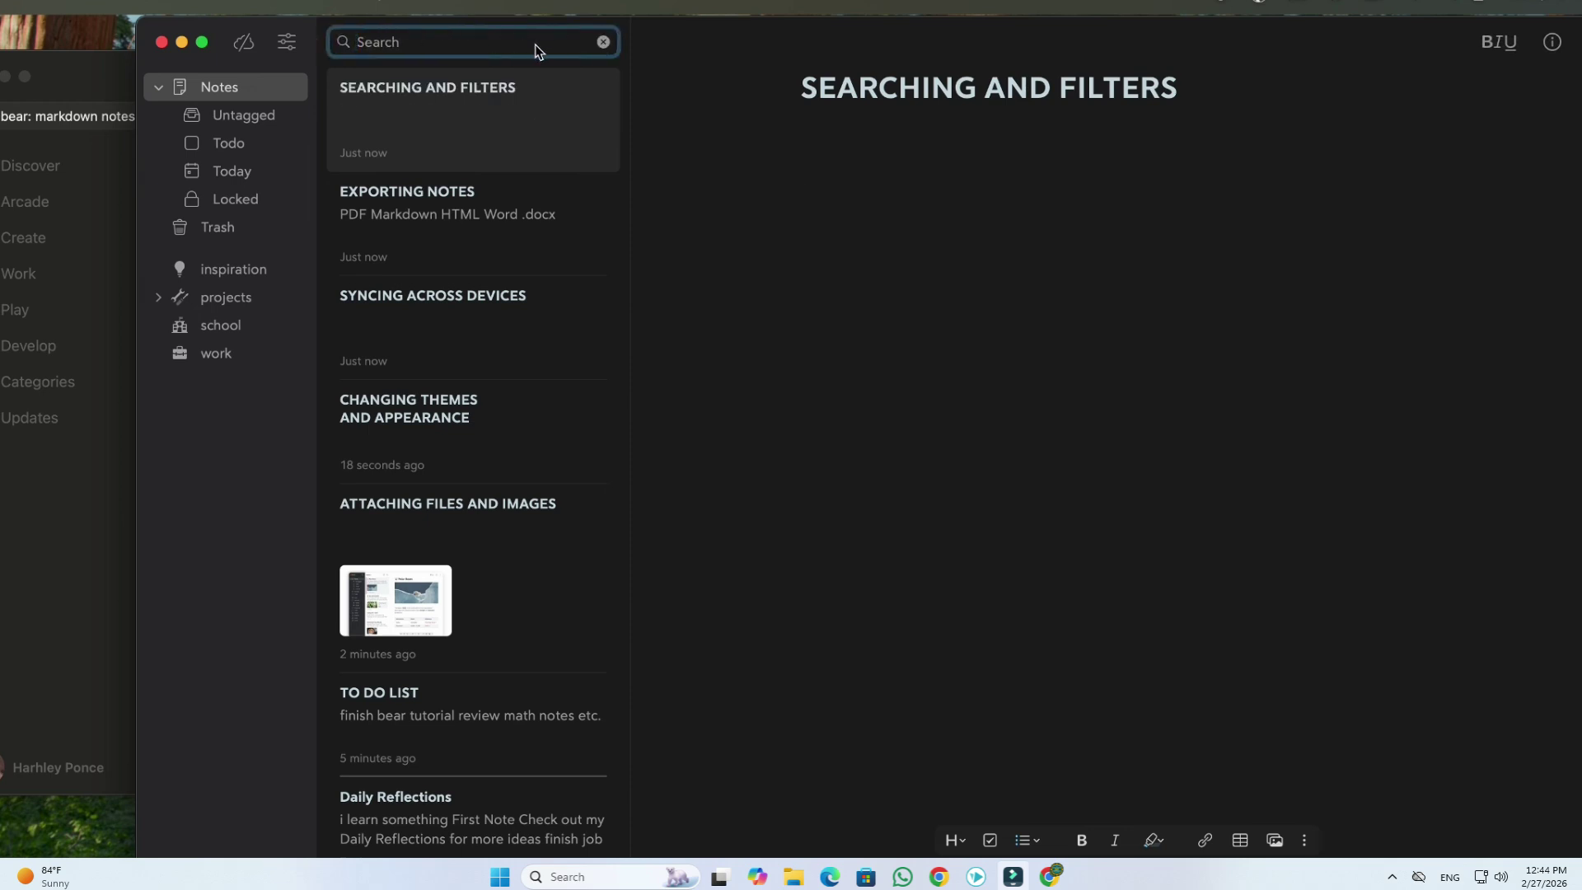
{"action": "type", "text": "frist"}
{"action": "key", "text": "BackSpace"}
{"action": "key", "text": "BackSpace"}
{"action": "key", "text": "BackSpace"}
{"action": "key", "text": "BackSpace"}
{"action": "key", "text": "BackSpace"}
{"action": "type", "text": "note"}
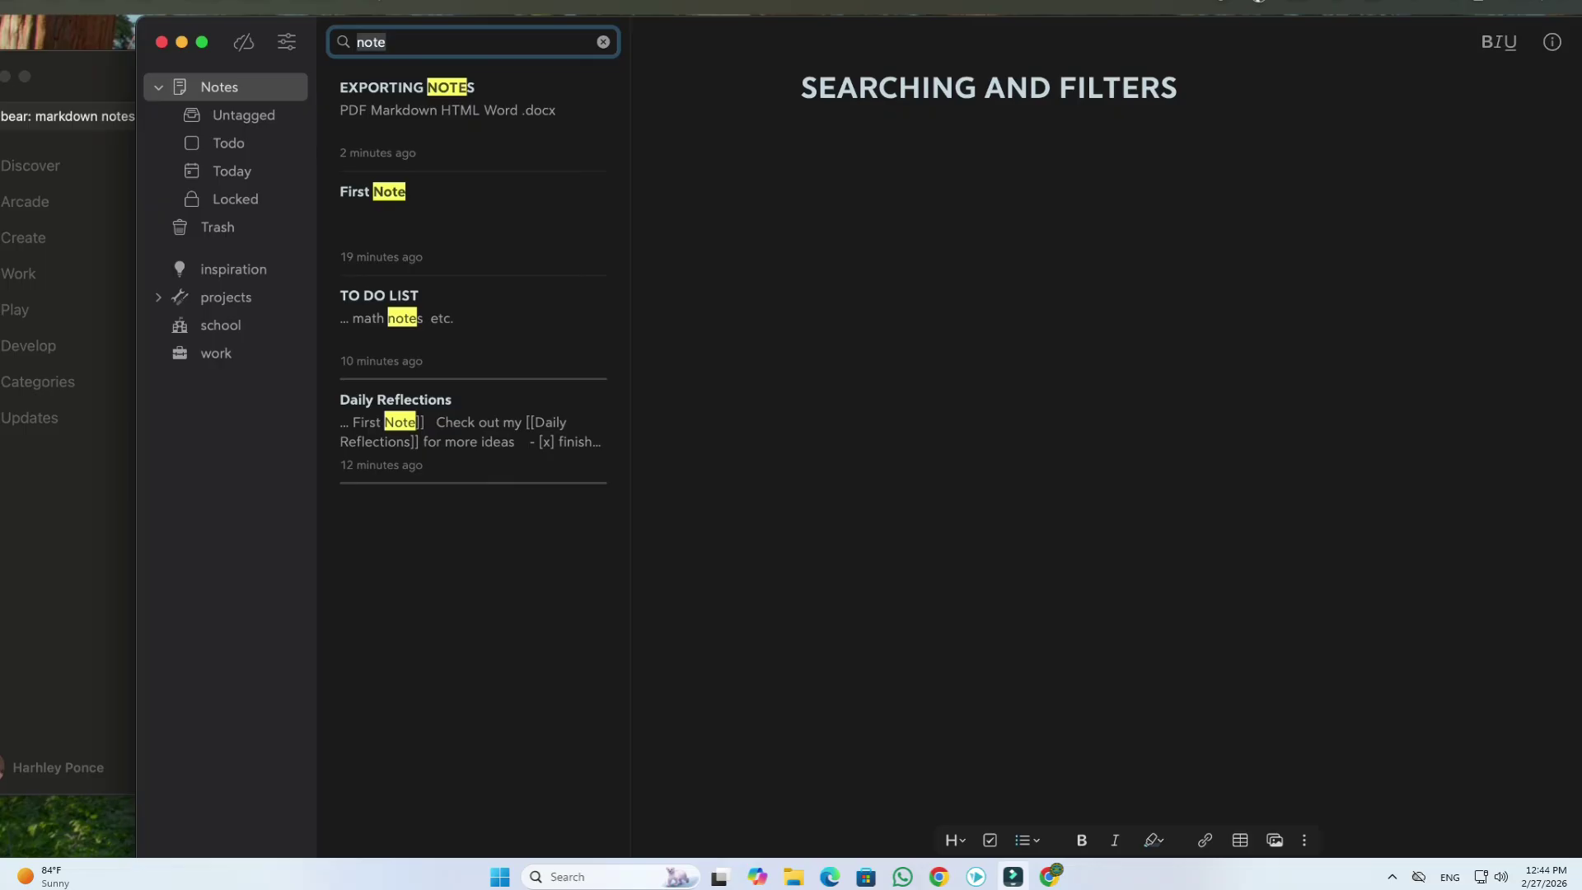
Search the notes for the tag #work, and clear the search.
{"action": "key", "text": "BackSpace"}
{"action": "key", "text": "BackSpace"}
{"action": "key", "text": "BackSpace"}
{"action": "key", "text": "BackSpace"}
{"action": "type", "text": "#work"}
{"action": "key", "text": "BackSpace"}
{"action": "key", "text": "BackSpace"}
{"action": "key", "text": "BackSpace"}
{"action": "key", "text": "BackSpace"}
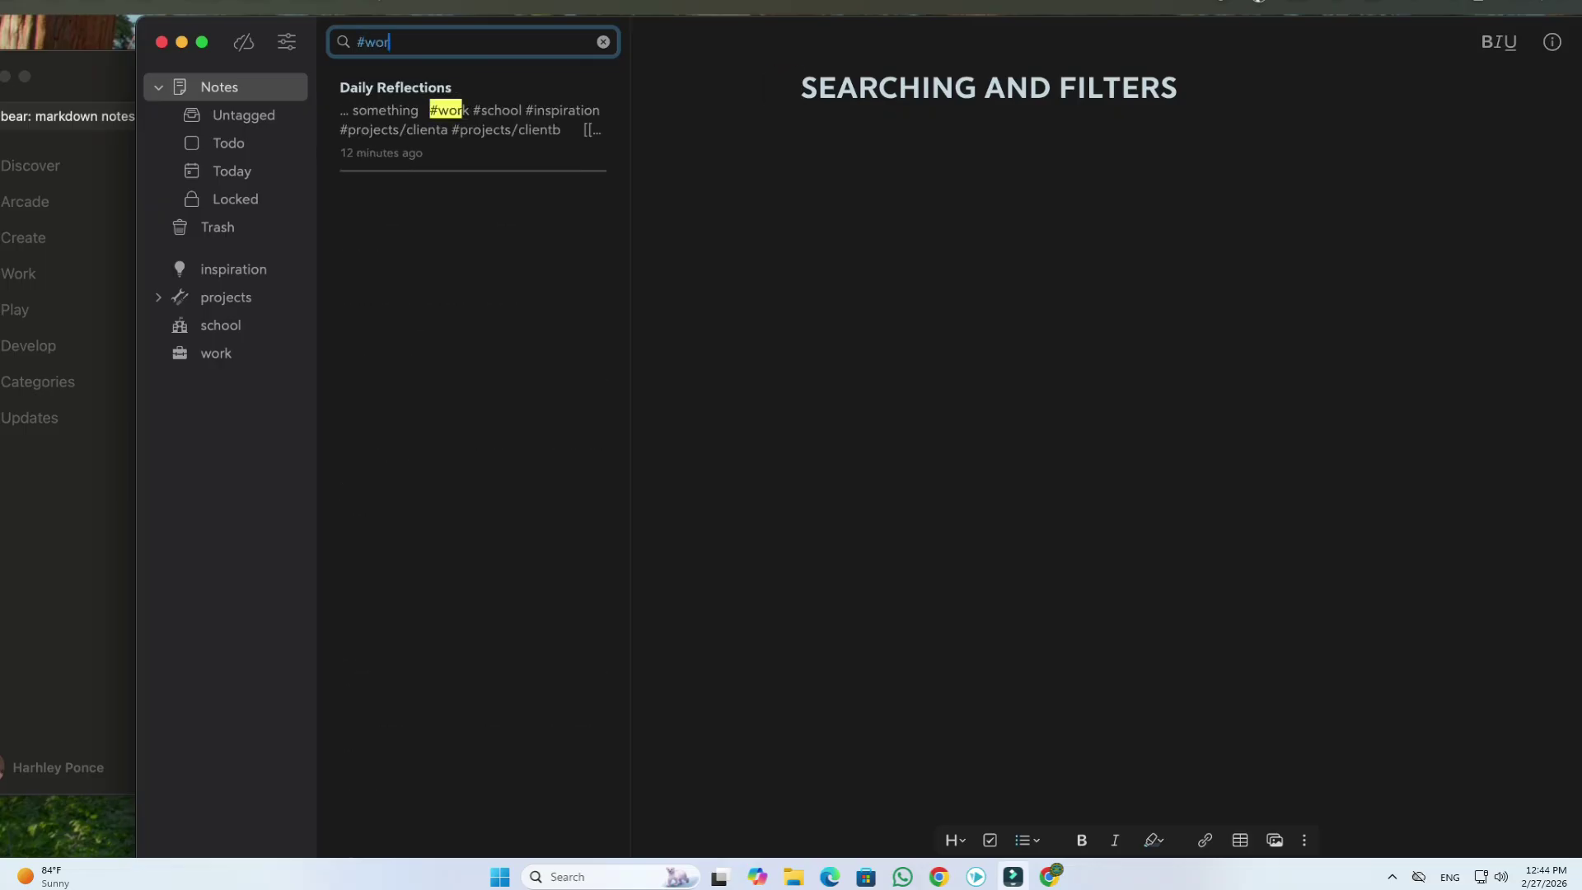
{"action": "key", "text": "BackSpace"}
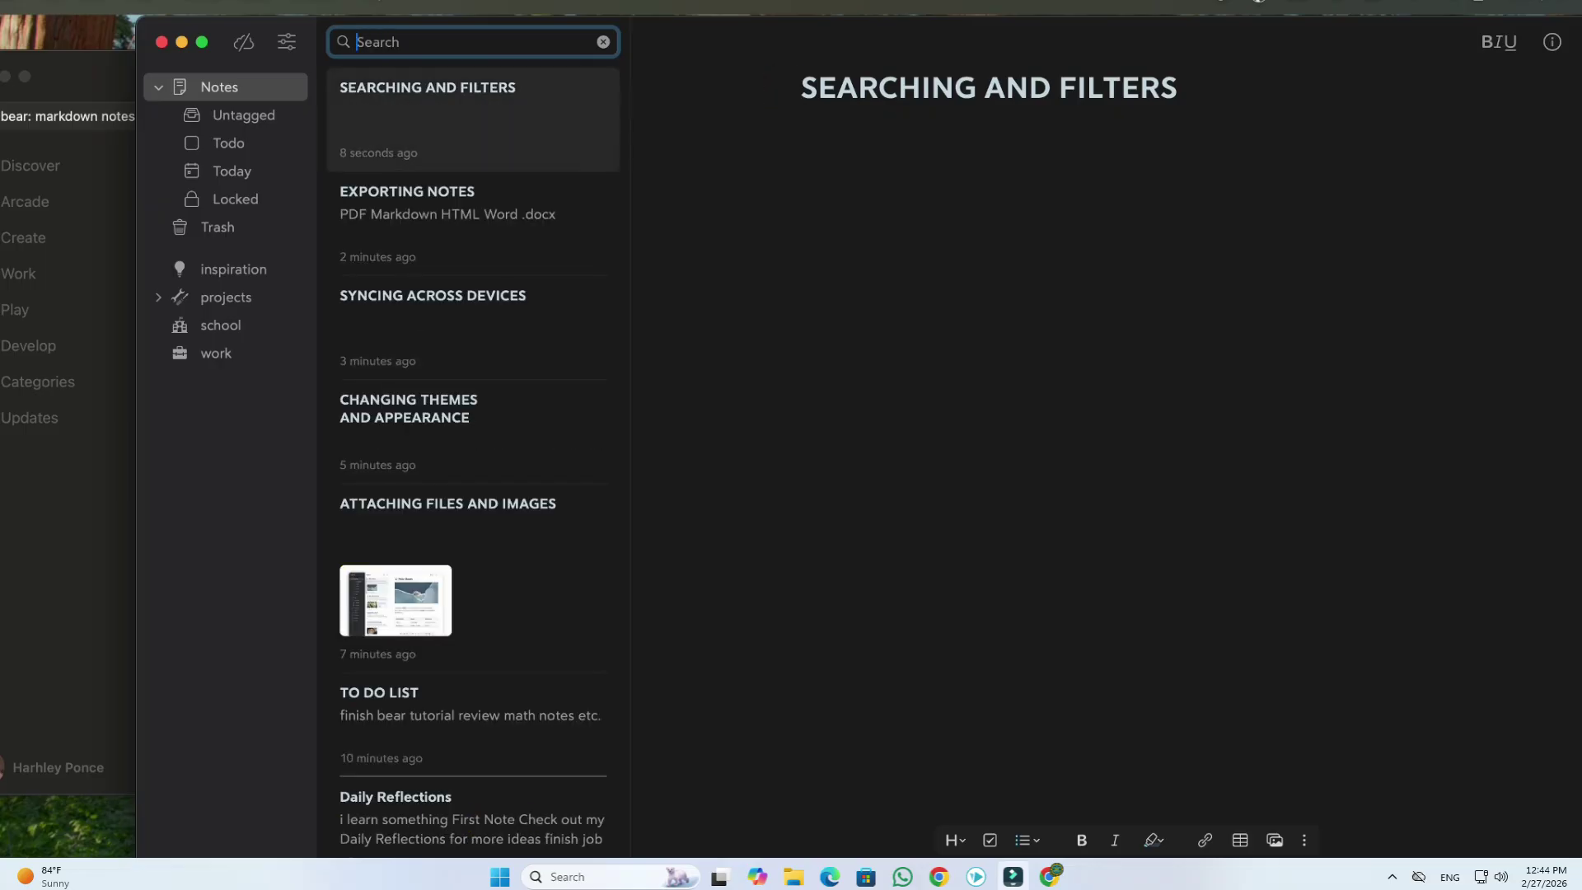
{"action": "type", "text": "#work"}
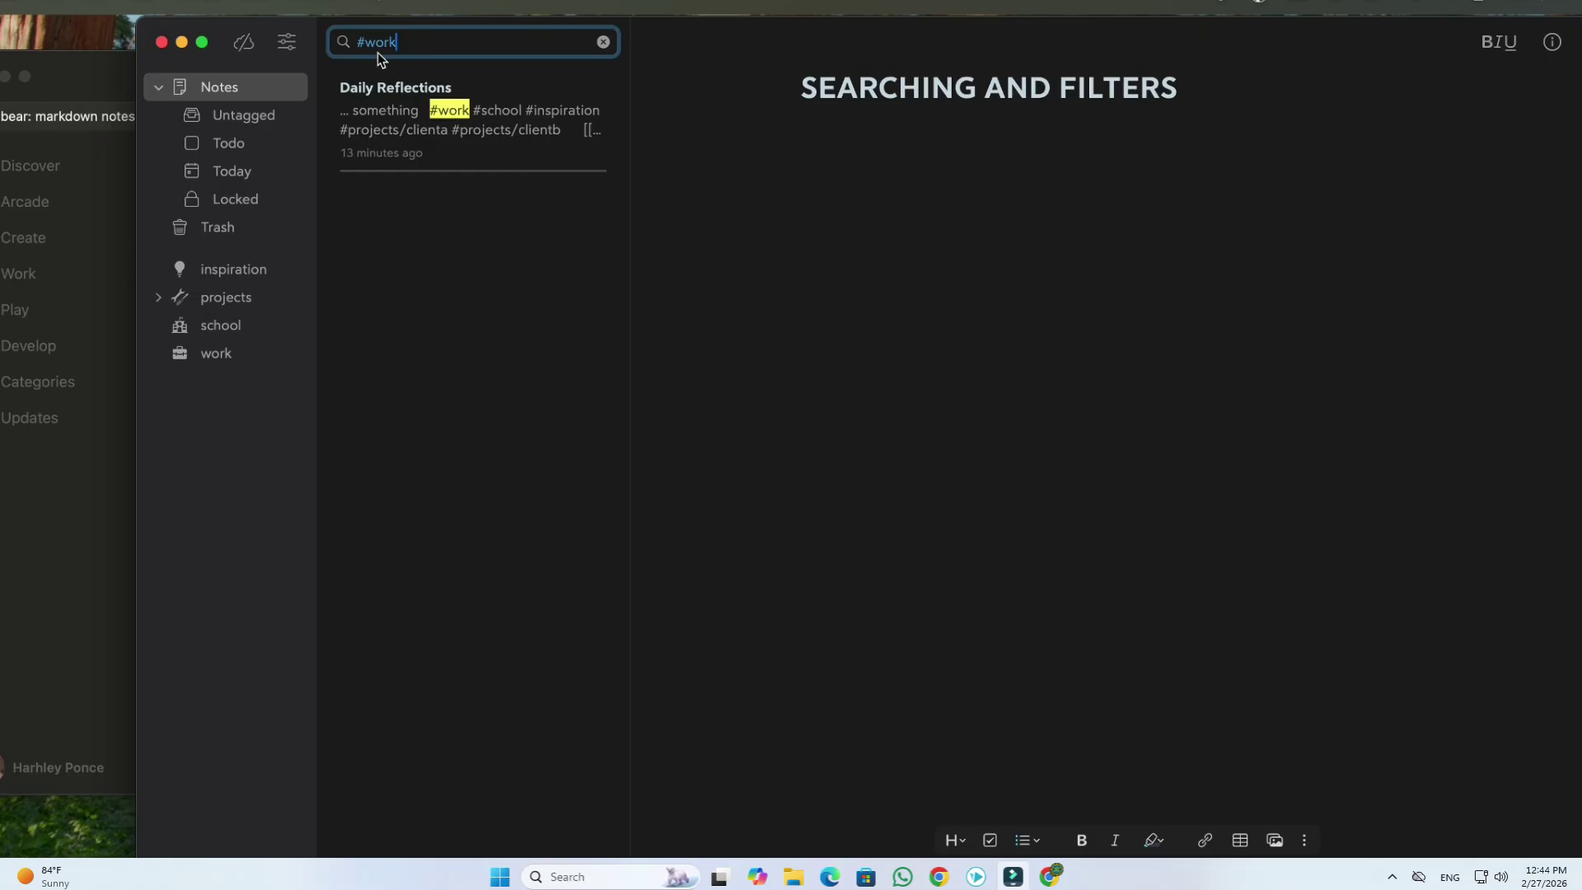
{"action": "left_click", "coordinate": [603, 41]}
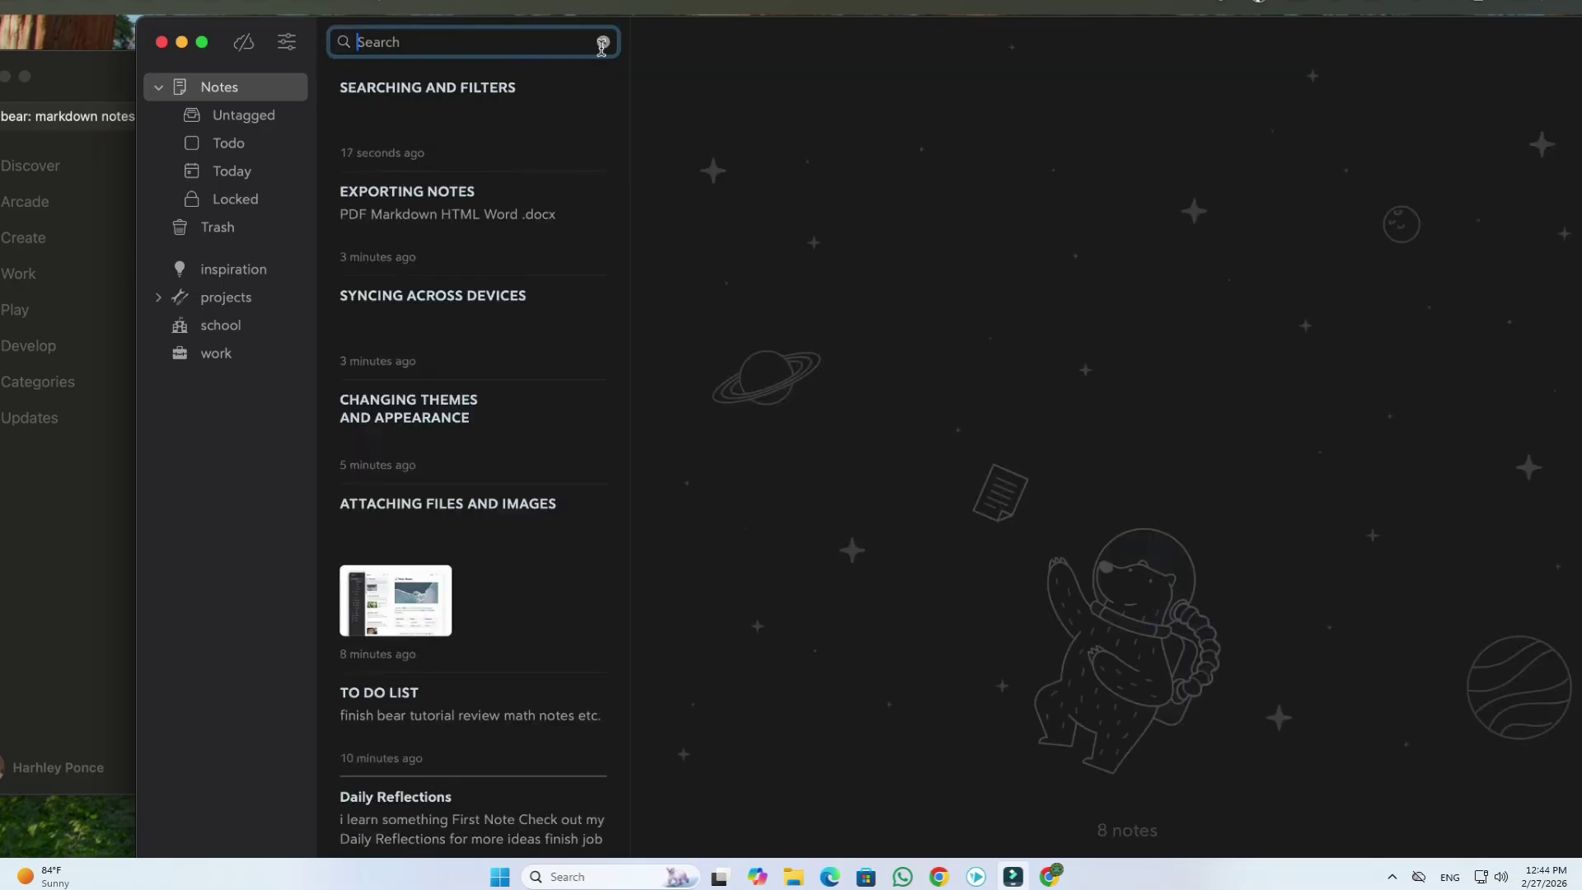
Create a new note titled "ARCHIVING AND TRASHING NOTES".
{"action": "left_click", "coordinate": [562, 42]}
{"action": "type", "text": "ARCHI"}
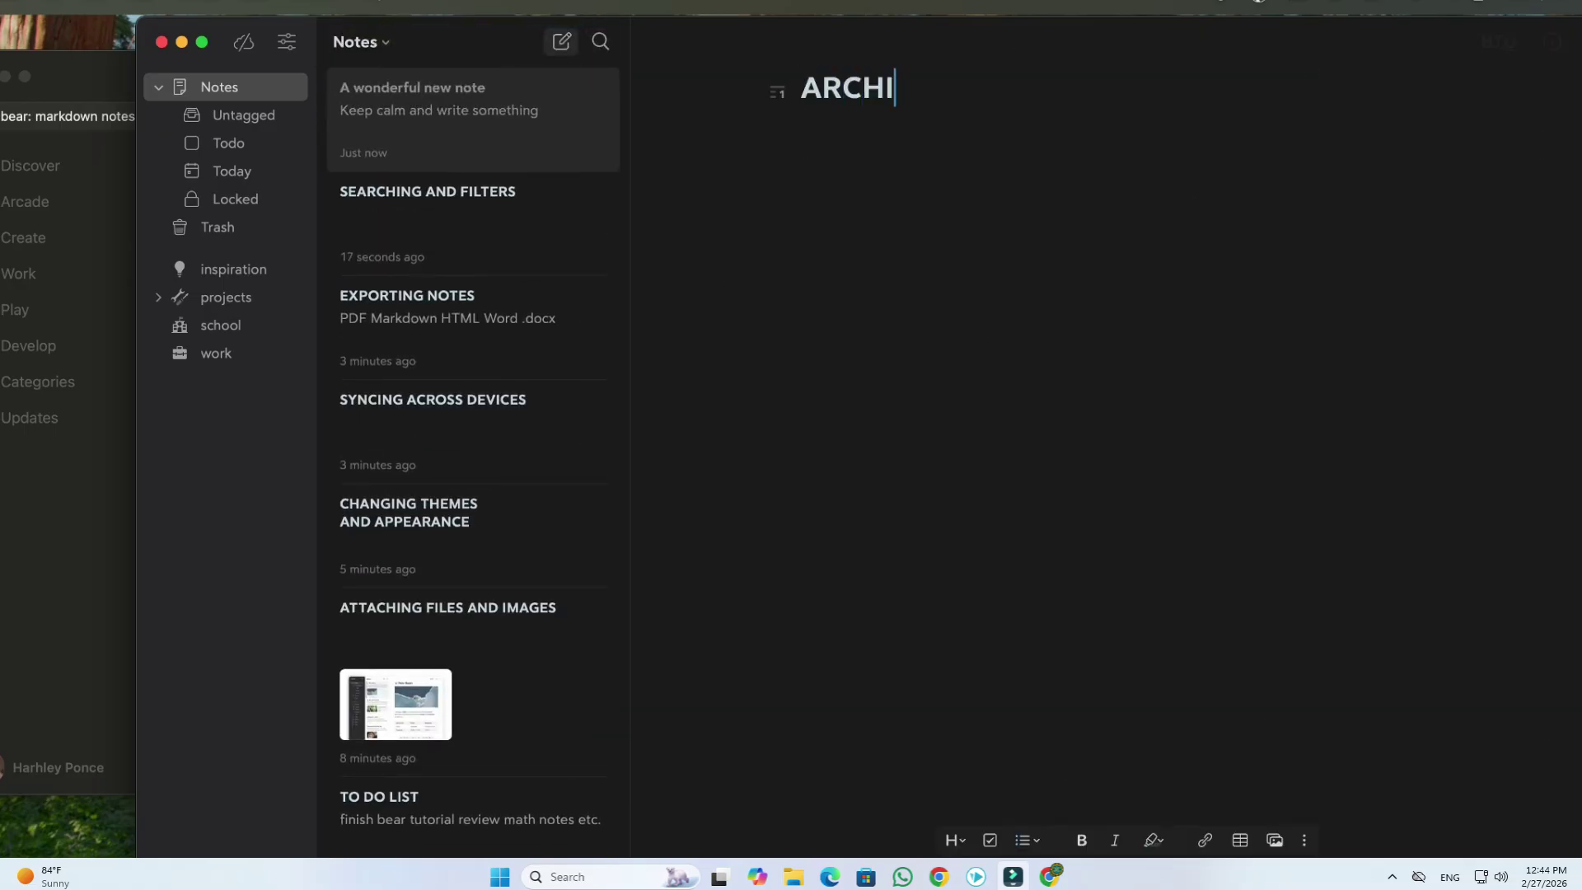
{"action": "type", "text": "VING AND TRASHING NOTES"}
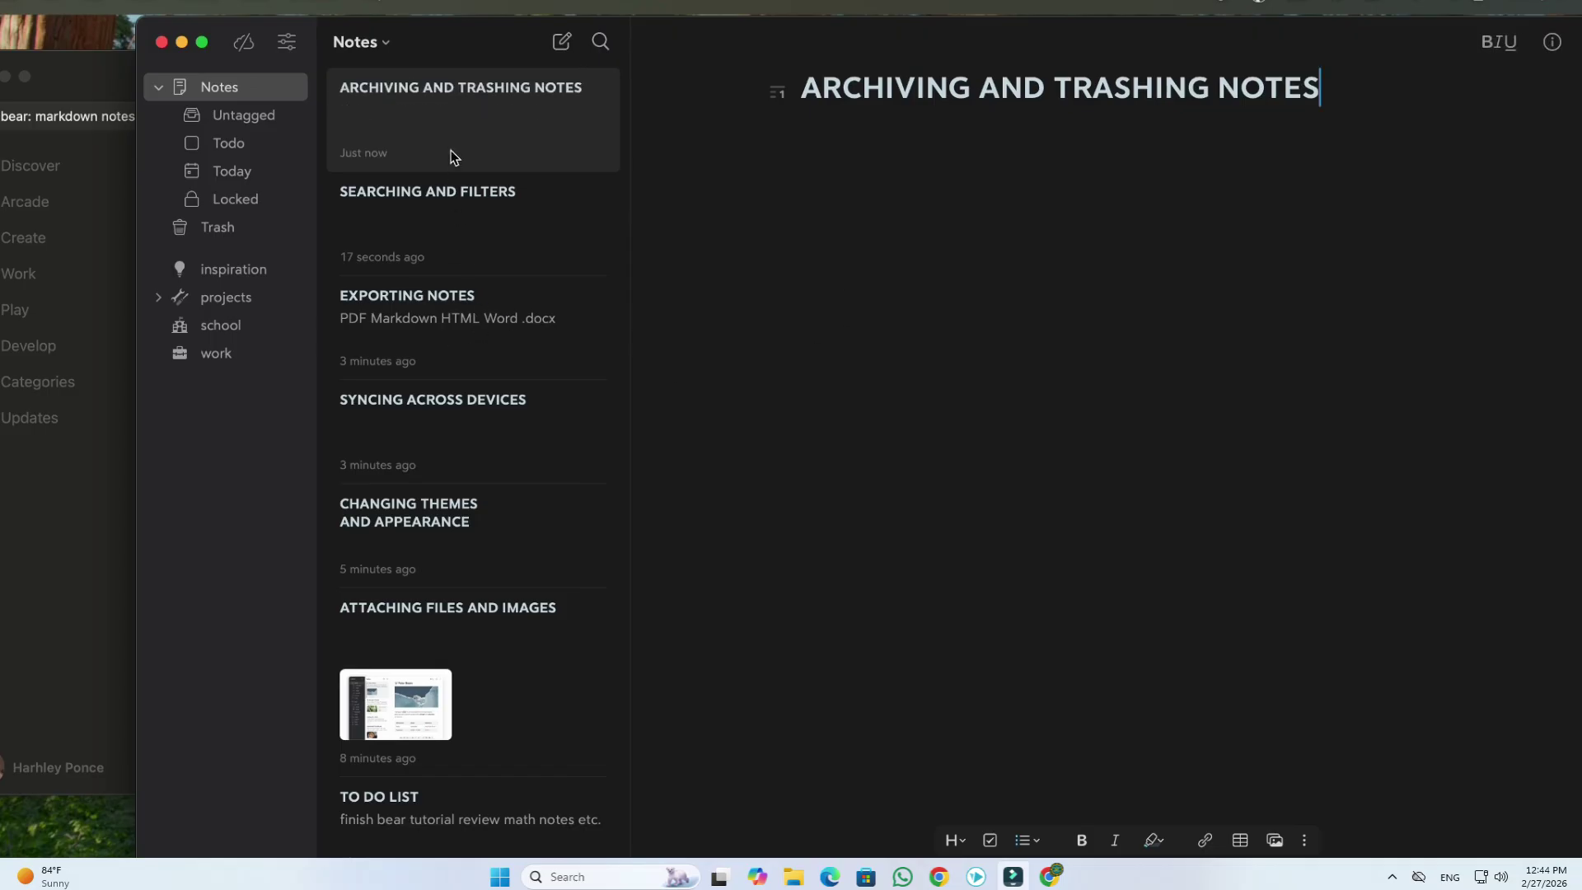
Examine the delete and archive options for the ARCHIVING AND TRASHING NOTES note, and view the trashed notes.
{"action": "right_click", "coordinate": [439, 109]}
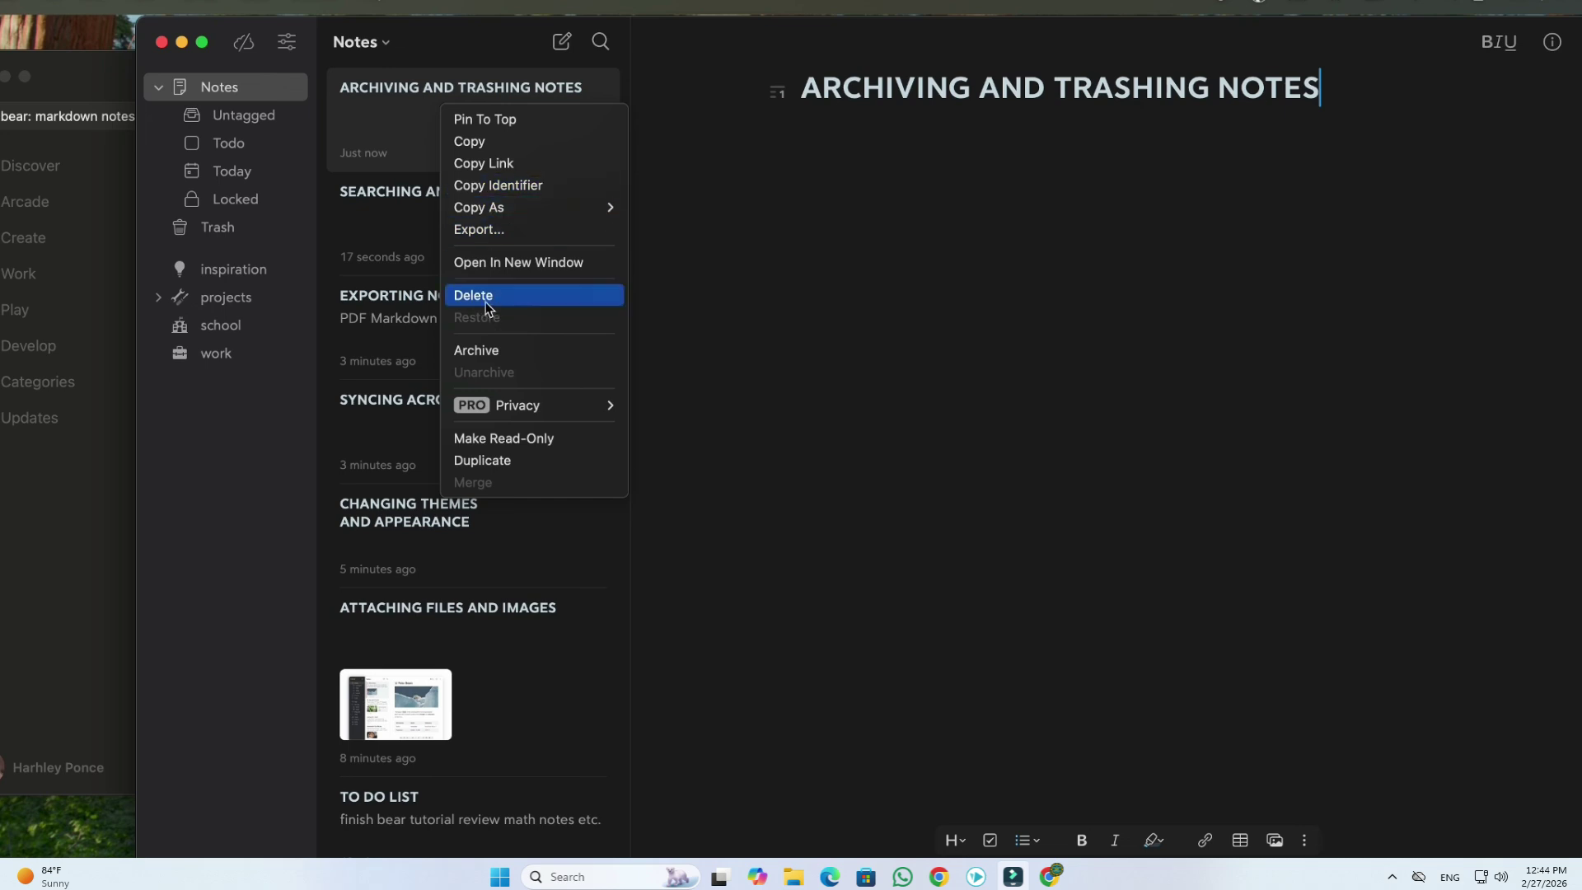
{"action": "left_click", "coordinate": [239, 237]}
{"action": "left_click", "coordinate": [230, 234]}
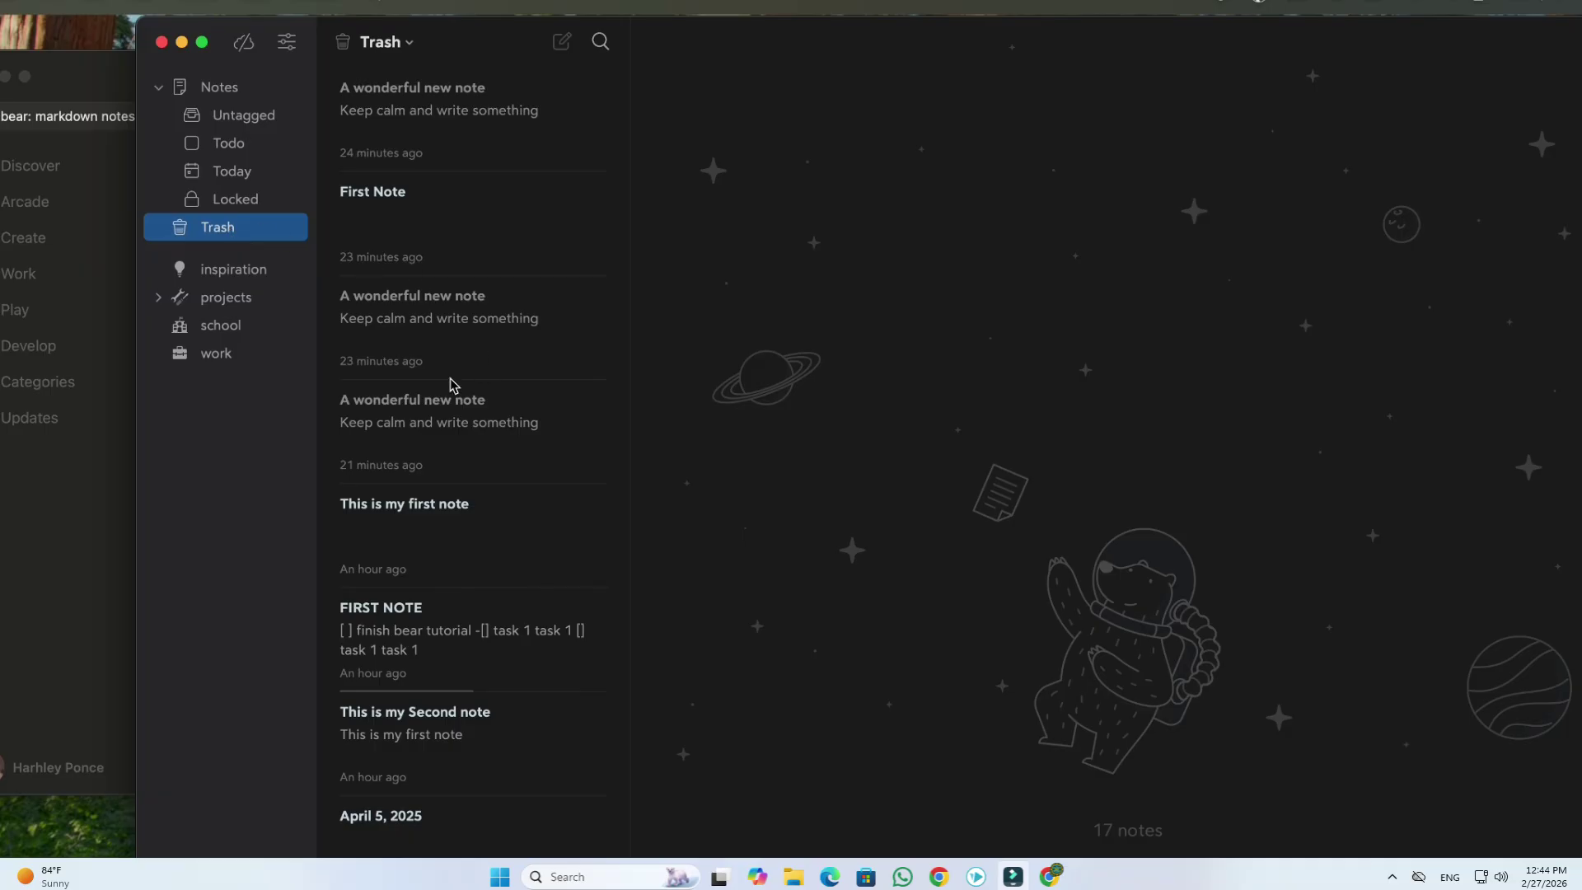
{"action": "left_click", "coordinate": [226, 97]}
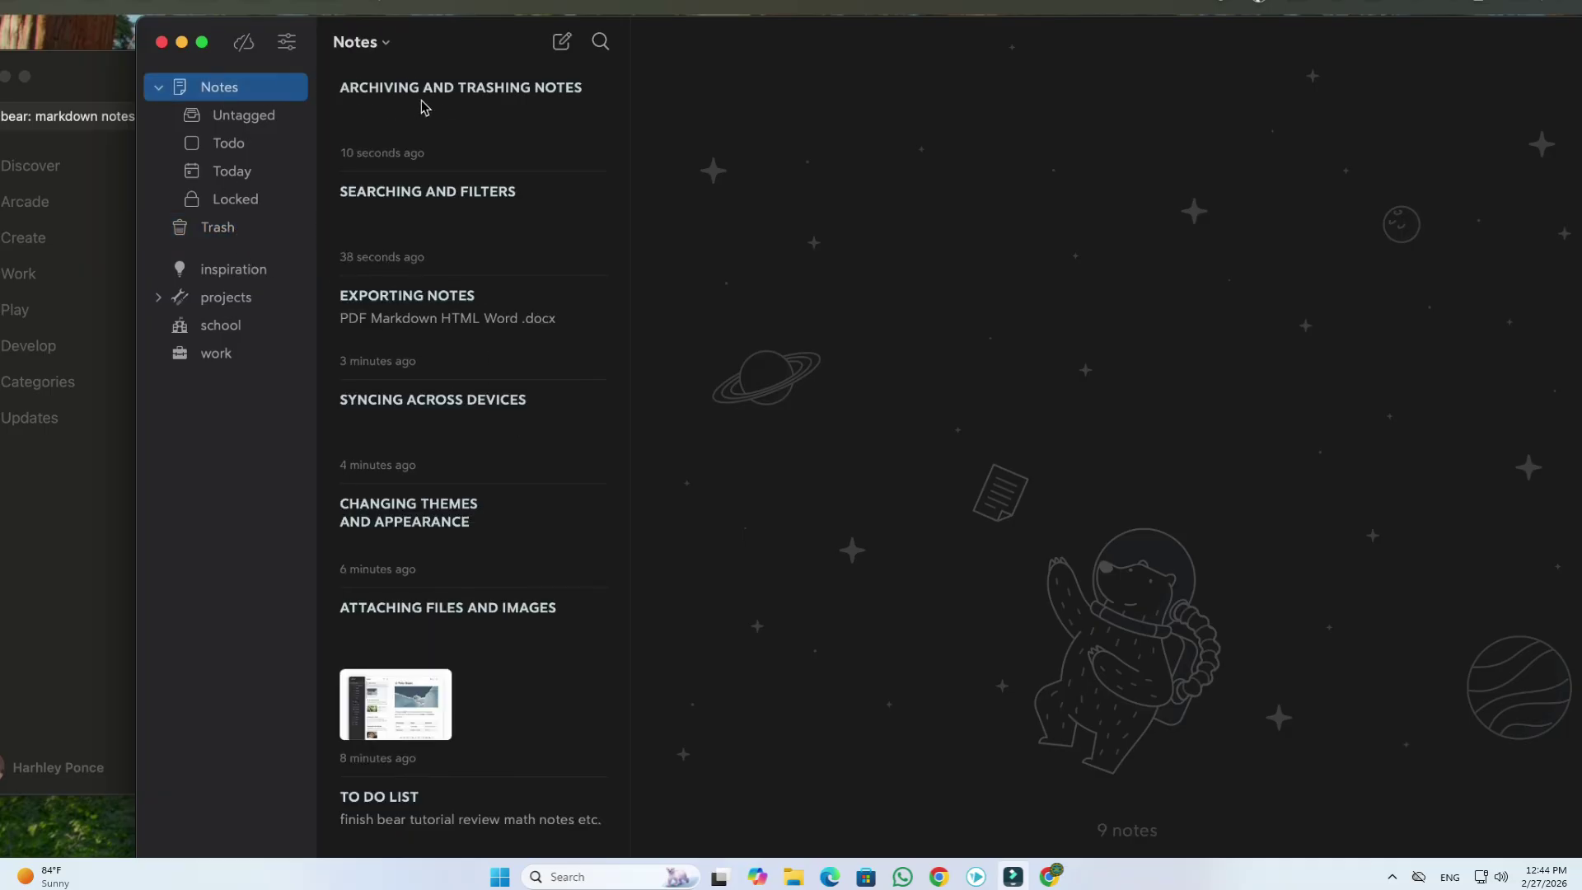
{"action": "left_click", "coordinate": [478, 112]}
Create a new note titled "LOCKING NOTES" with blank lines below the title.
{"action": "left_click", "coordinate": [563, 43]}
{"action": "type", "text": "LOCING"}
{"action": "key", "text": "BackSpace"}
{"action": "key", "text": "BackSpace"}
{"action": "key", "text": "BackSpace"}
{"action": "type", "text": "KING NOTES"}
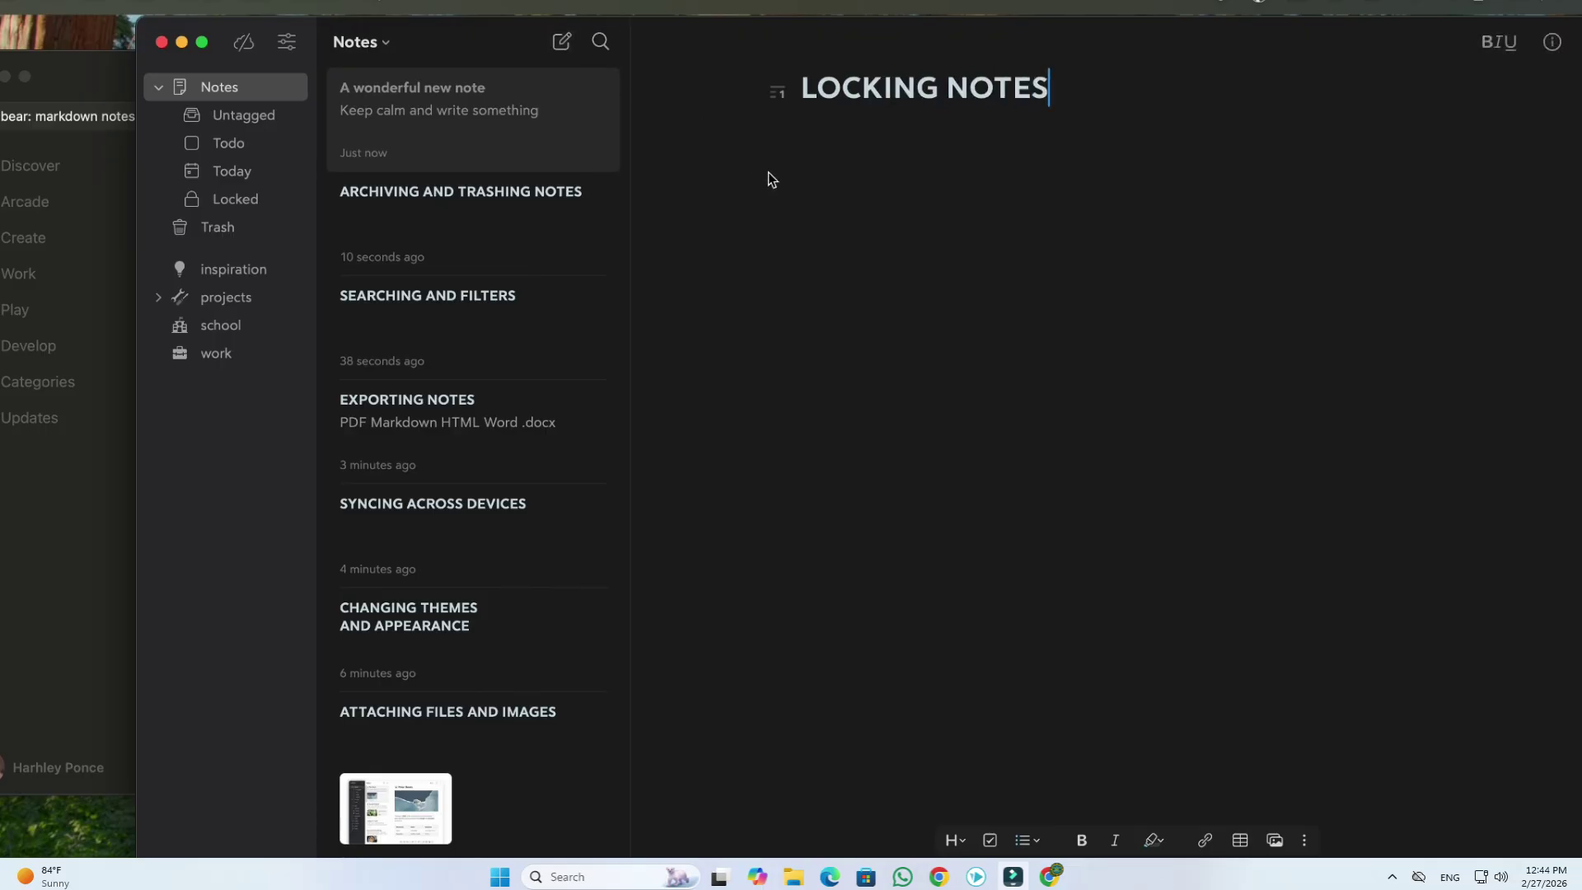
{"action": "key", "text": "Return"}
{"action": "key", "text": "Return"}
{"action": "key", "text": "Return"}
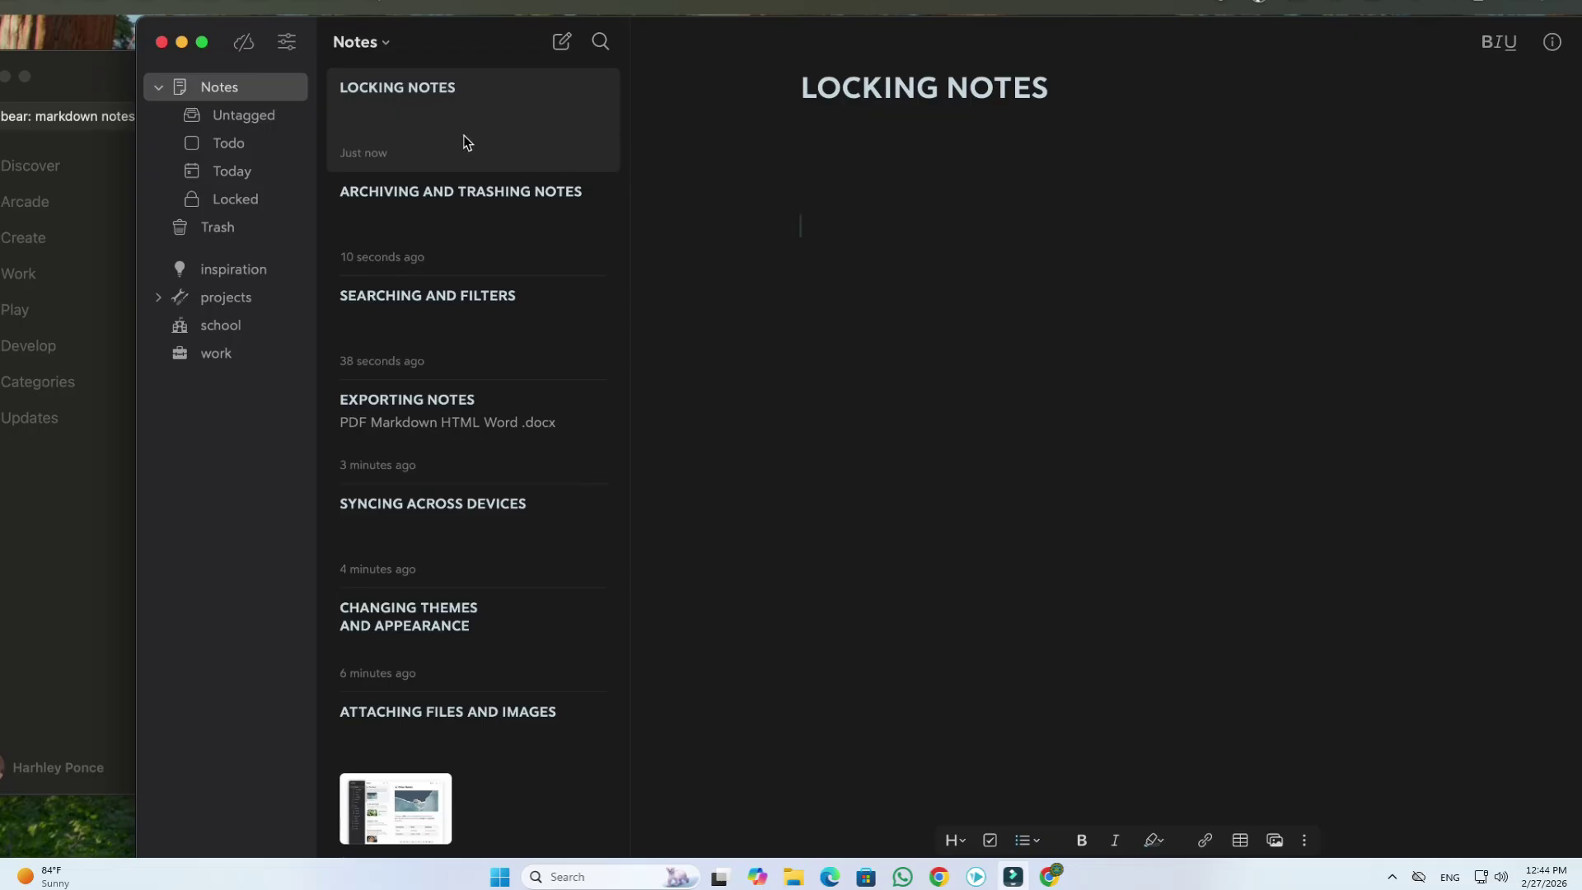
View the locked notes category and examine the options available for the LOCKING NOTES note.
{"action": "left_click", "coordinate": [223, 201]}
{"action": "left_click", "coordinate": [220, 90]}
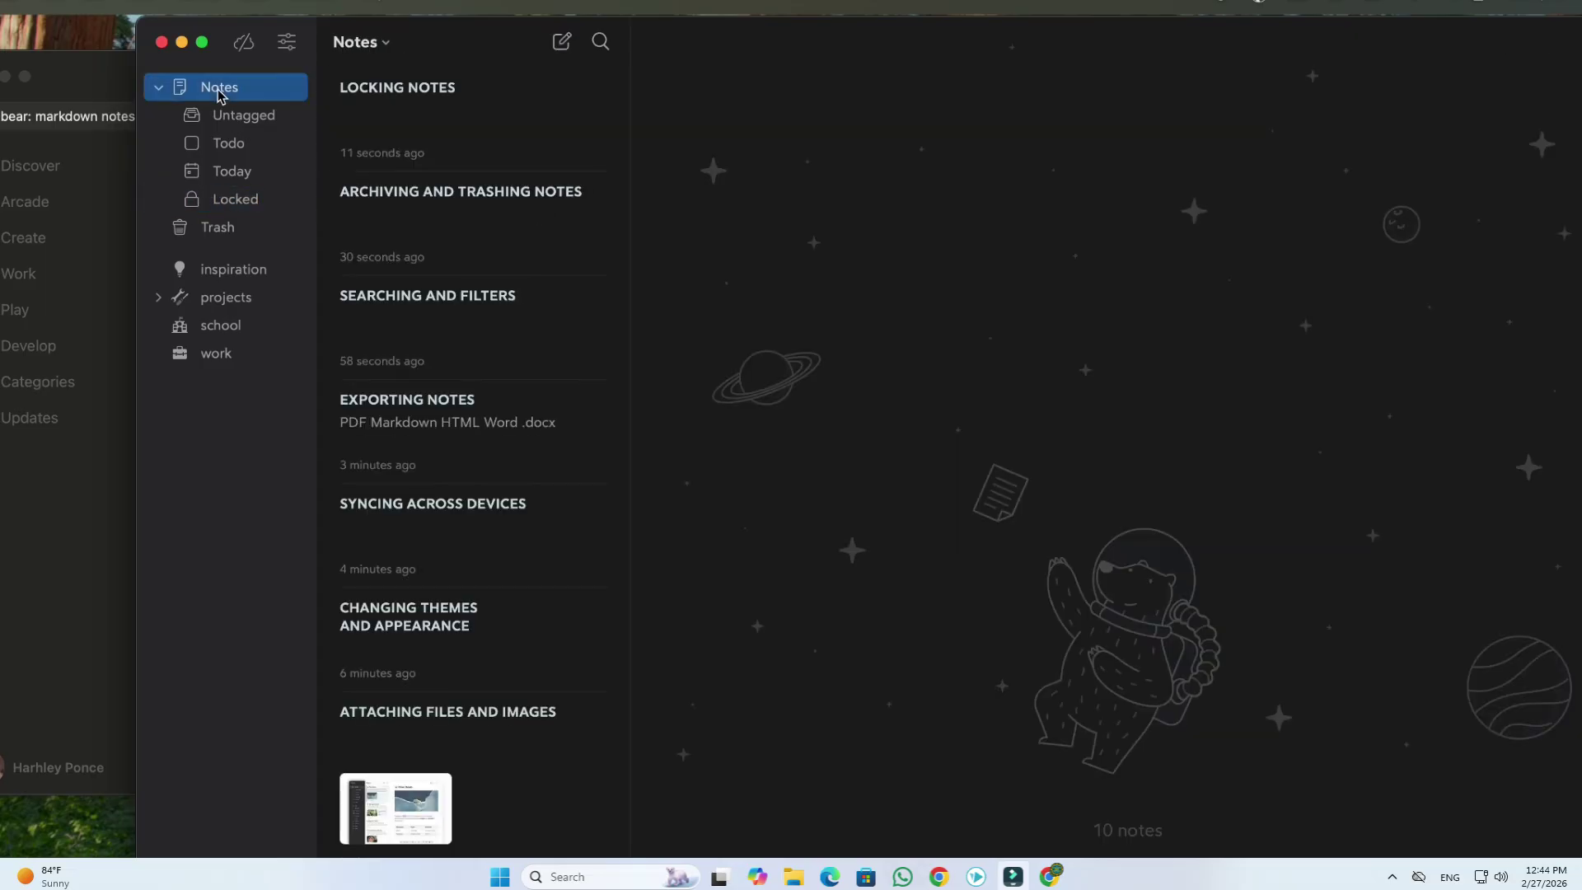
{"action": "right_click", "coordinate": [468, 99]}
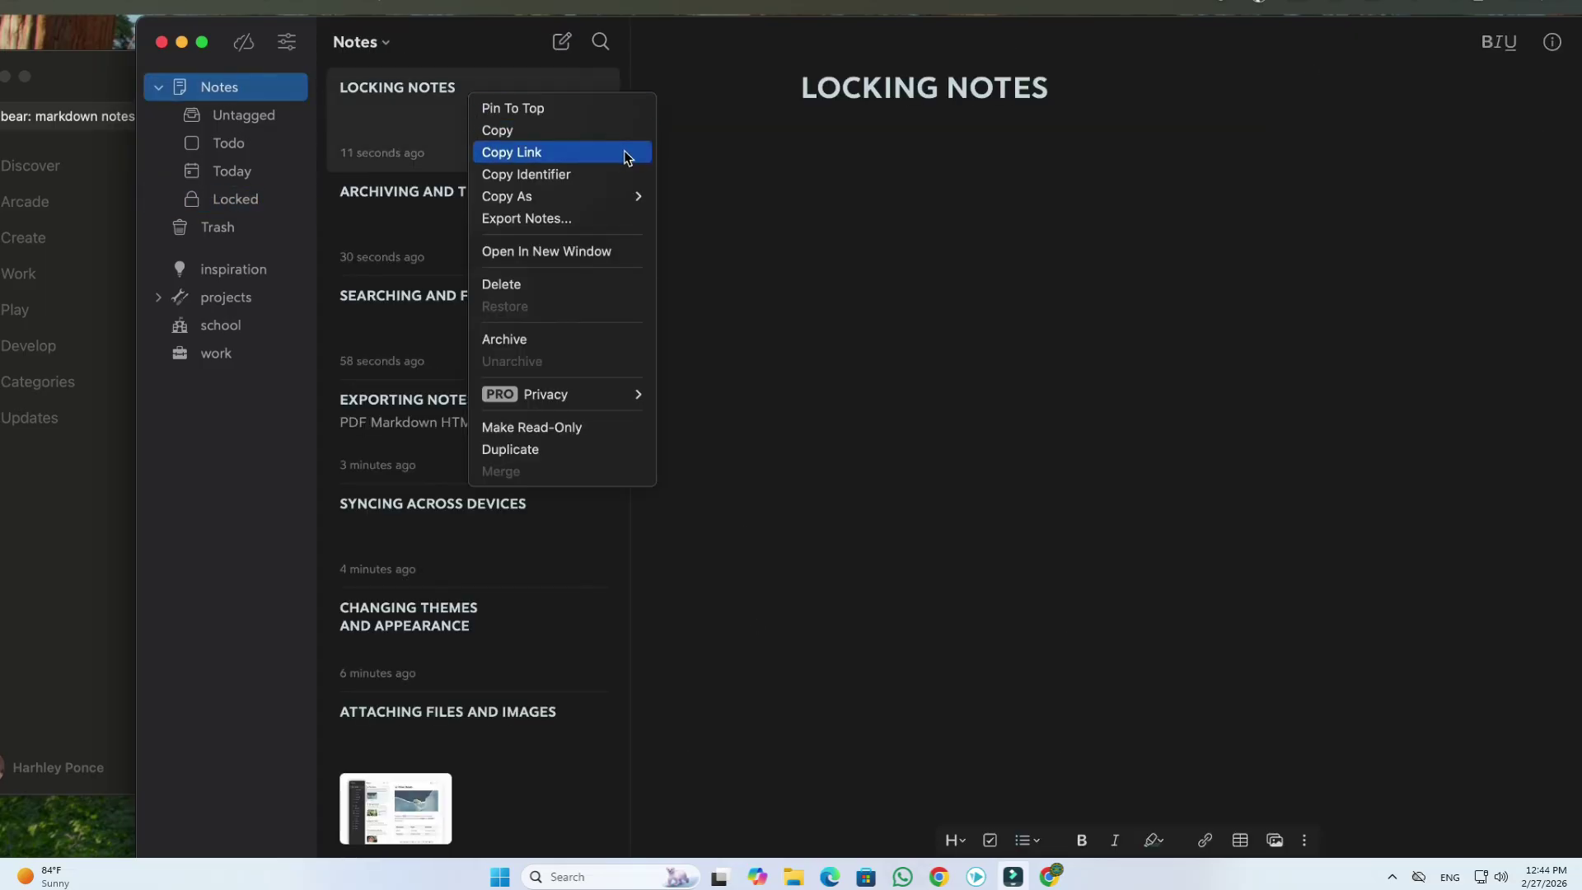
{"action": "left_click", "coordinate": [779, 244]}
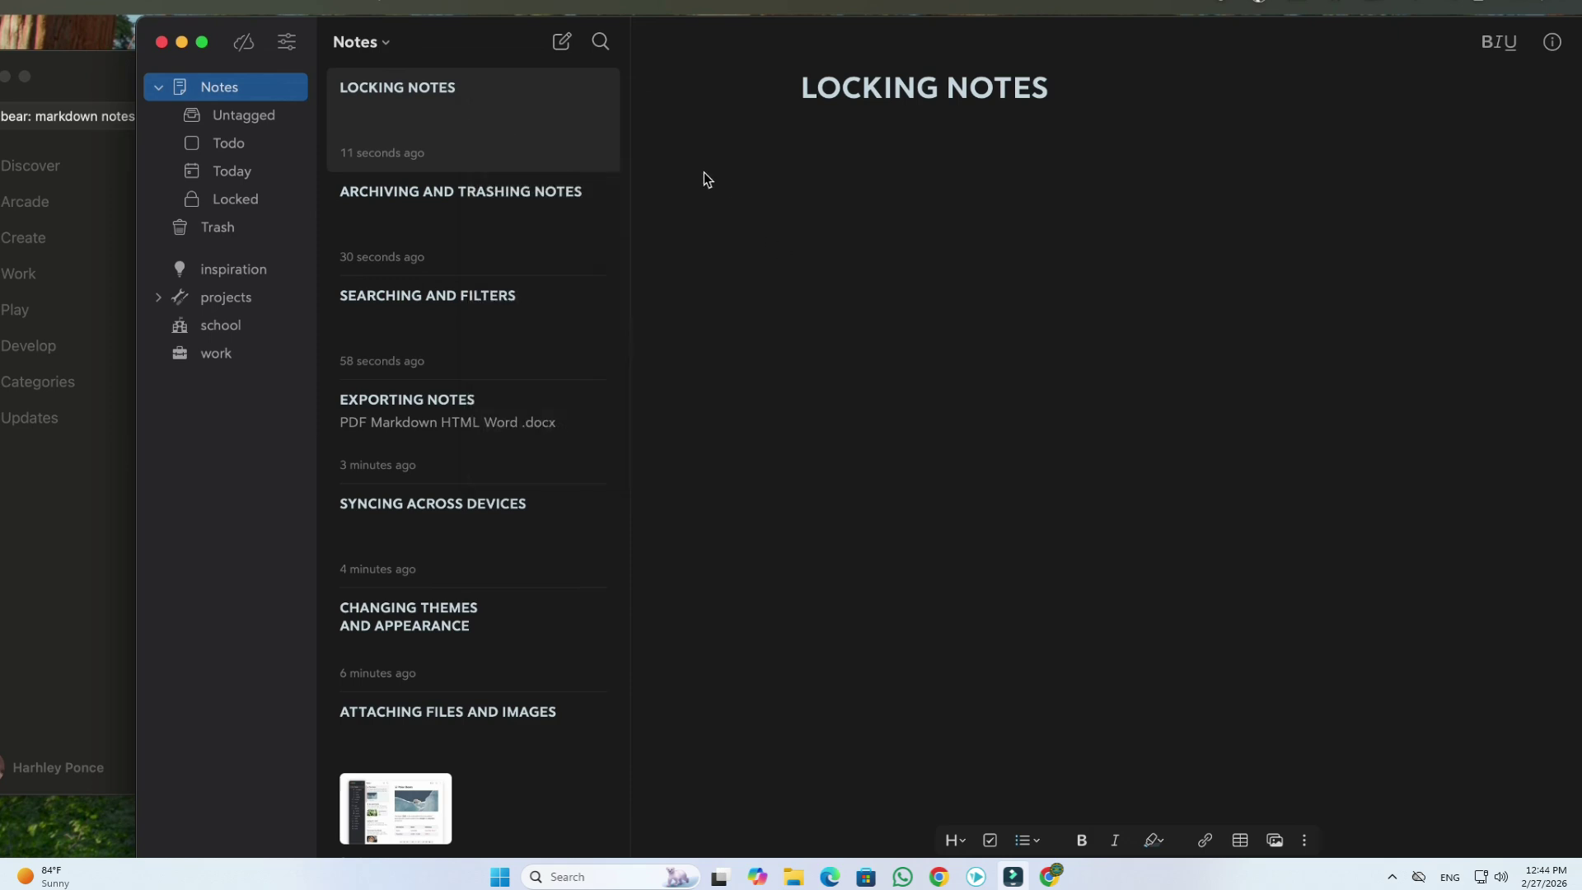
Create a new note titled "DAILY NOTES AND JOURNALING" with a new line below the title.
{"action": "left_click", "coordinate": [572, 39]}
{"action": "type", "text": "DAILY NOTES "}
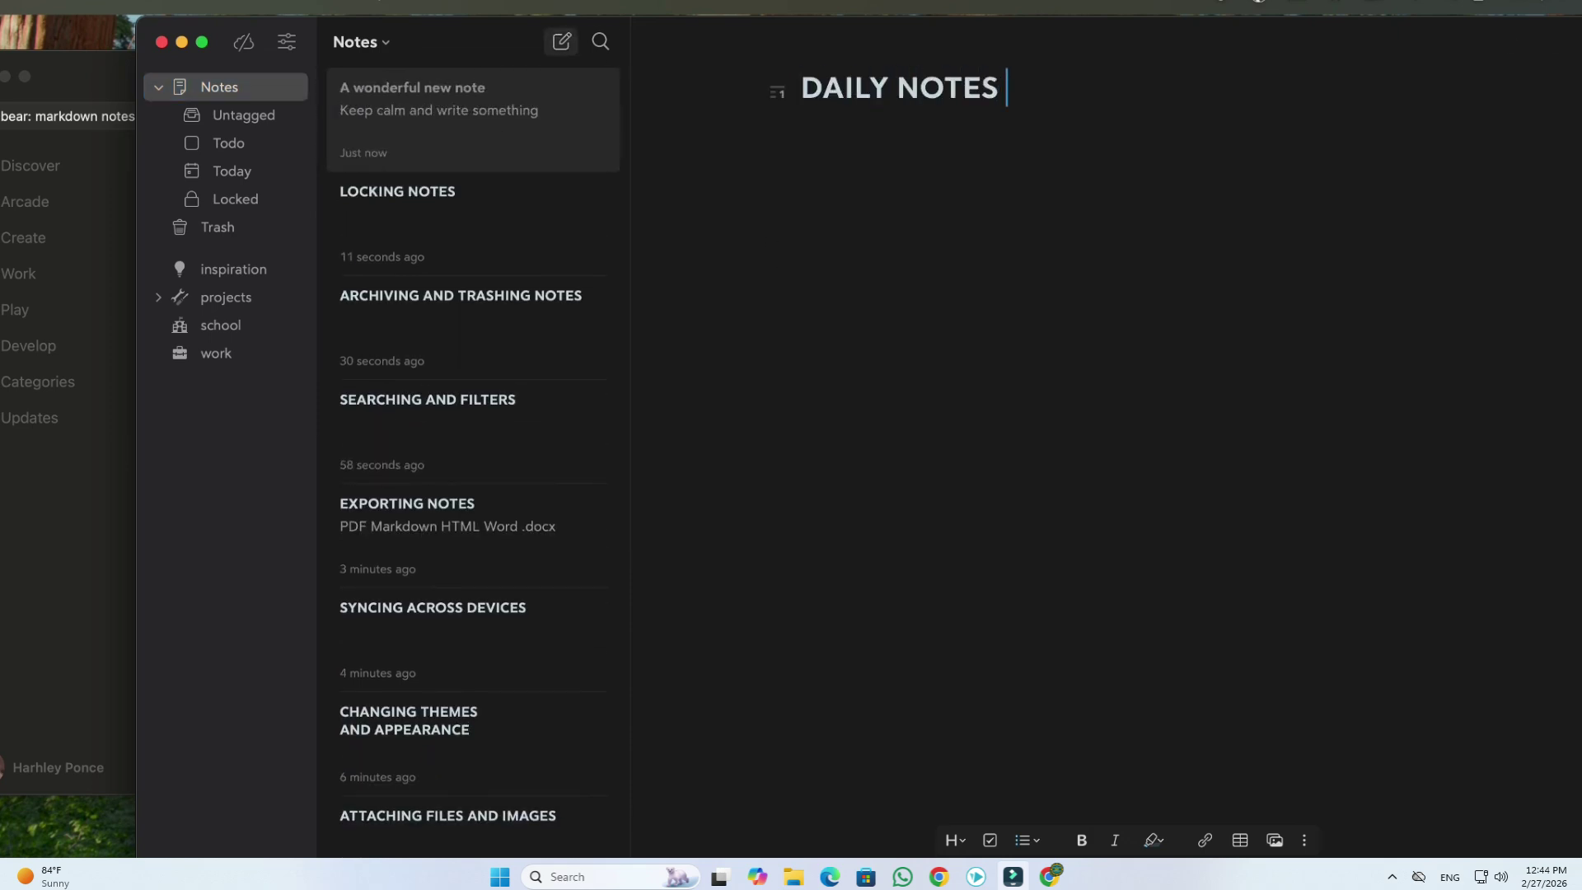
{"action": "type", "text": "AND JOURNALING"}
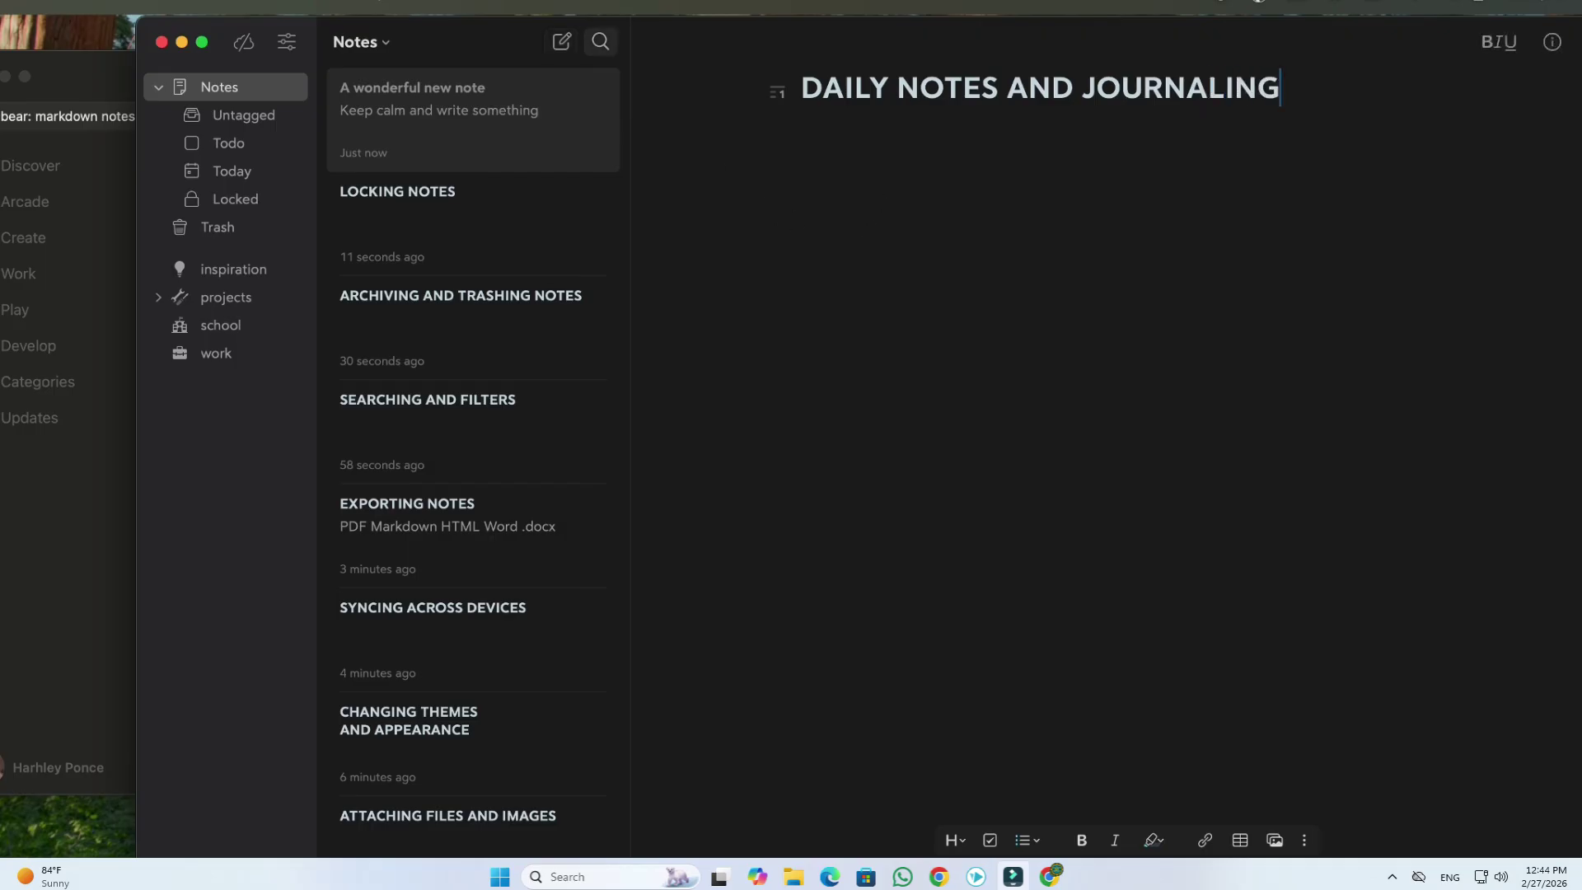
{"action": "key", "text": "Return"}
{"action": "triple_click", "coordinate": [866, 85]}
{"action": "type", "text": "P"}
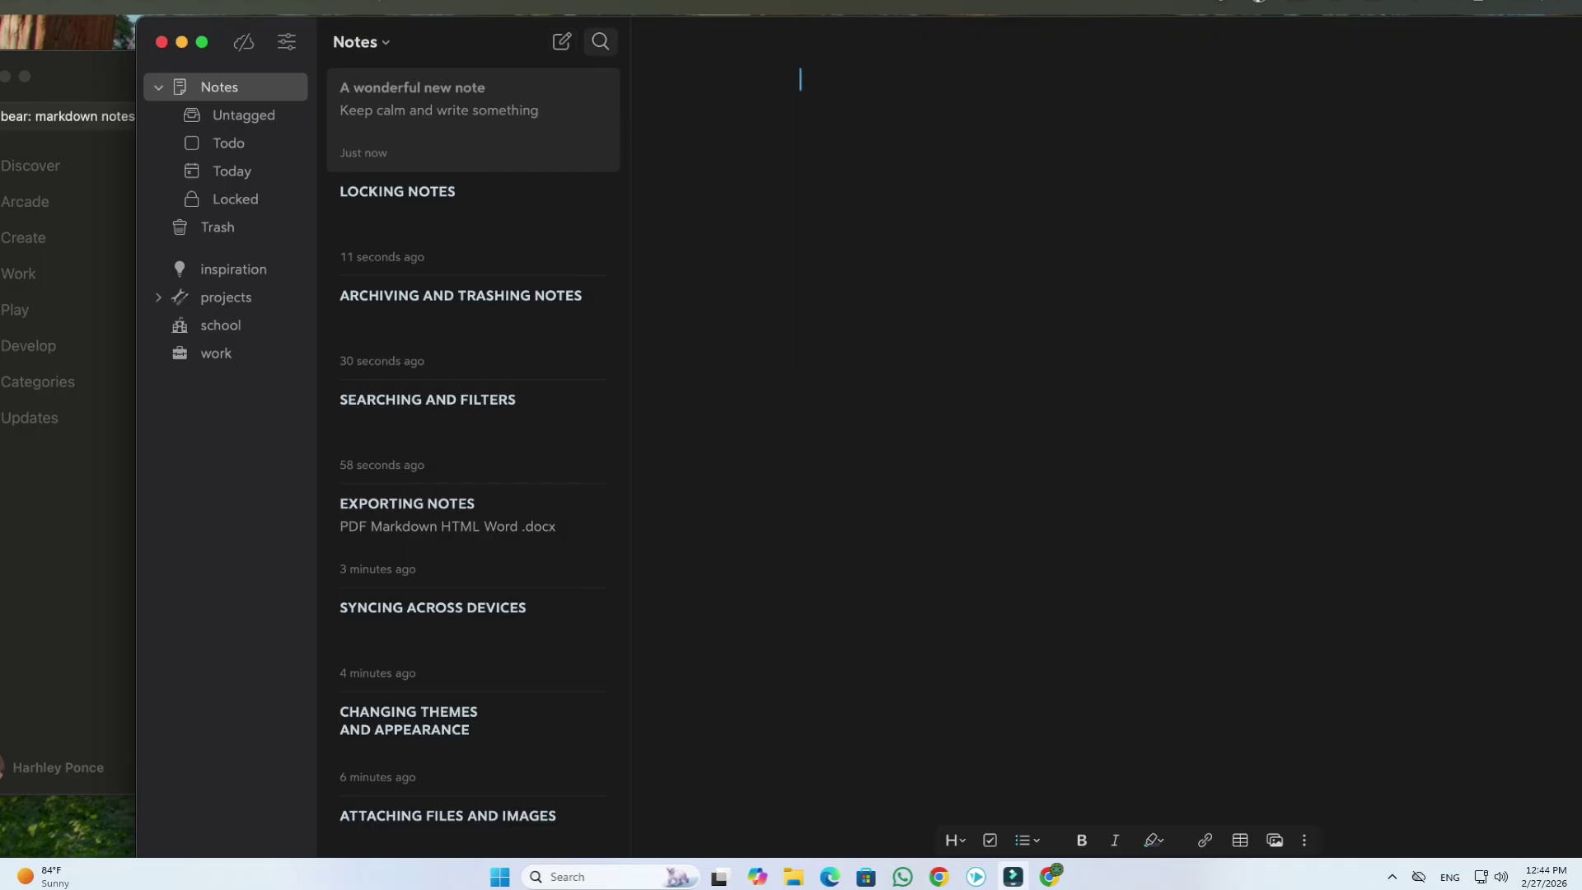
{"action": "key", "text": "ctrl+z"}
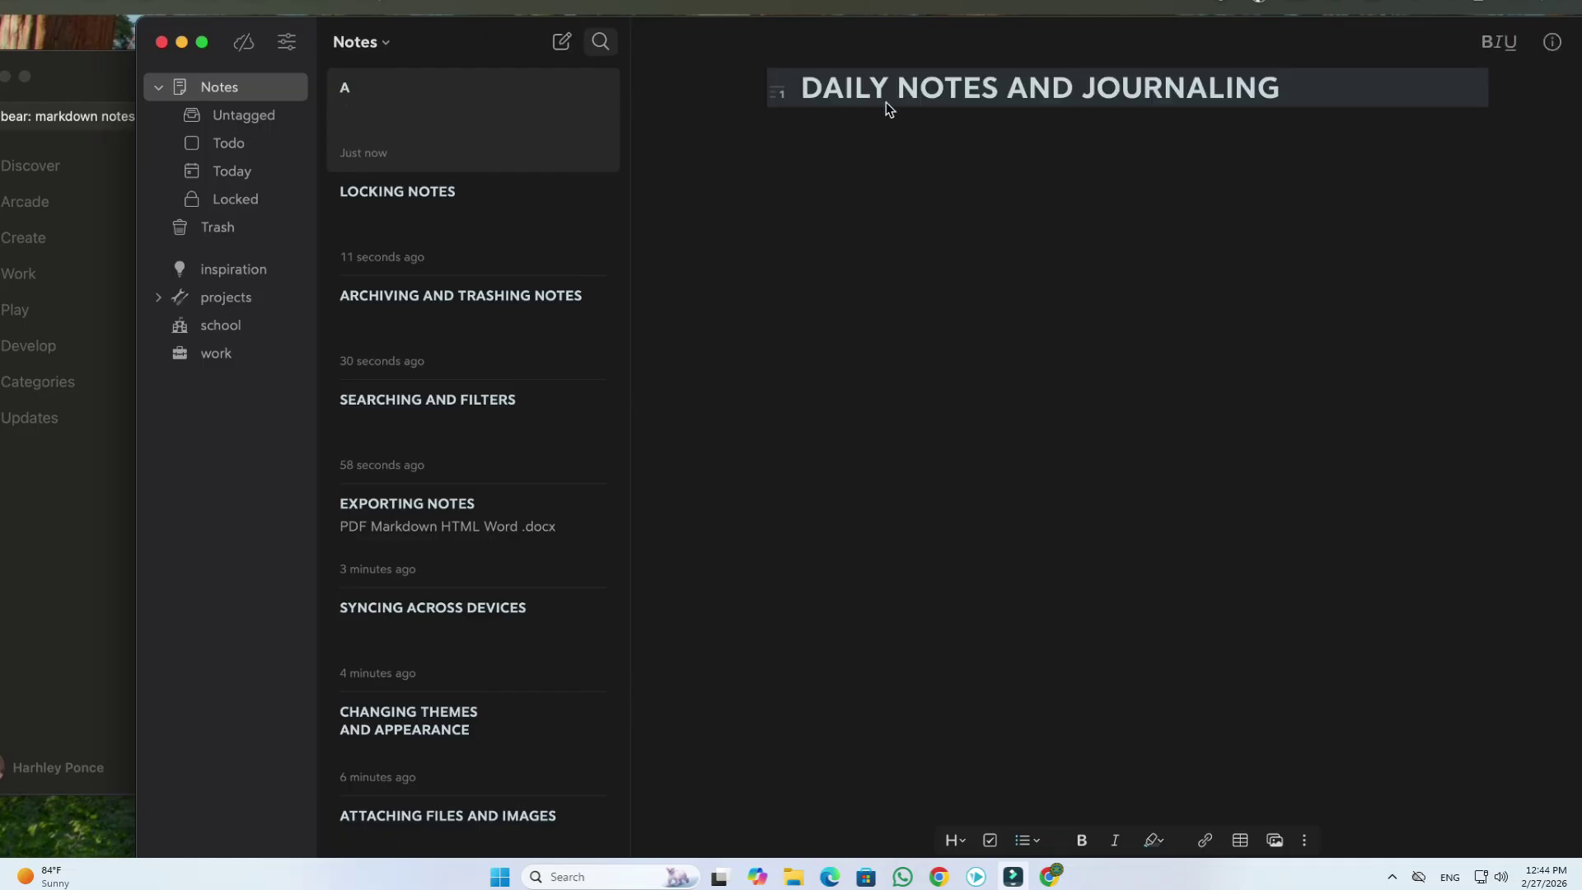
Replace the daily notes title with "April 5, 2025".
{"action": "double_click", "coordinate": [837, 90]}
{"action": "triple_click", "coordinate": [848, 86]}
{"action": "type", "text": "April 5, 2025 "}
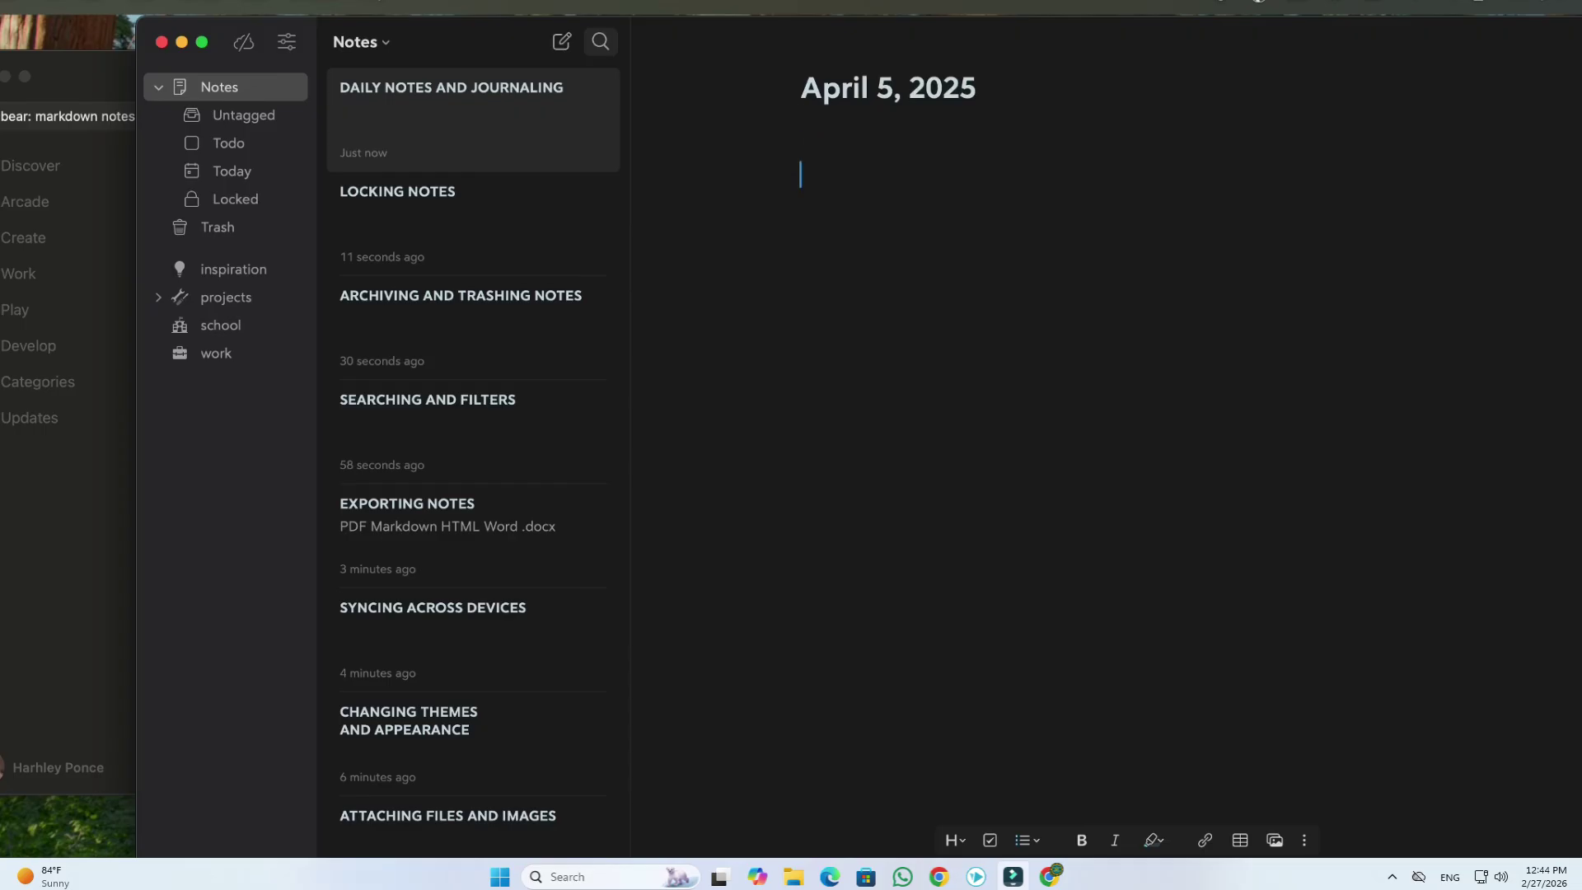
Tag the April 5, 2025 note with #journal and show the notes under that tag.
{"action": "type", "text": "#"}
{"action": "type", "text": "join"}
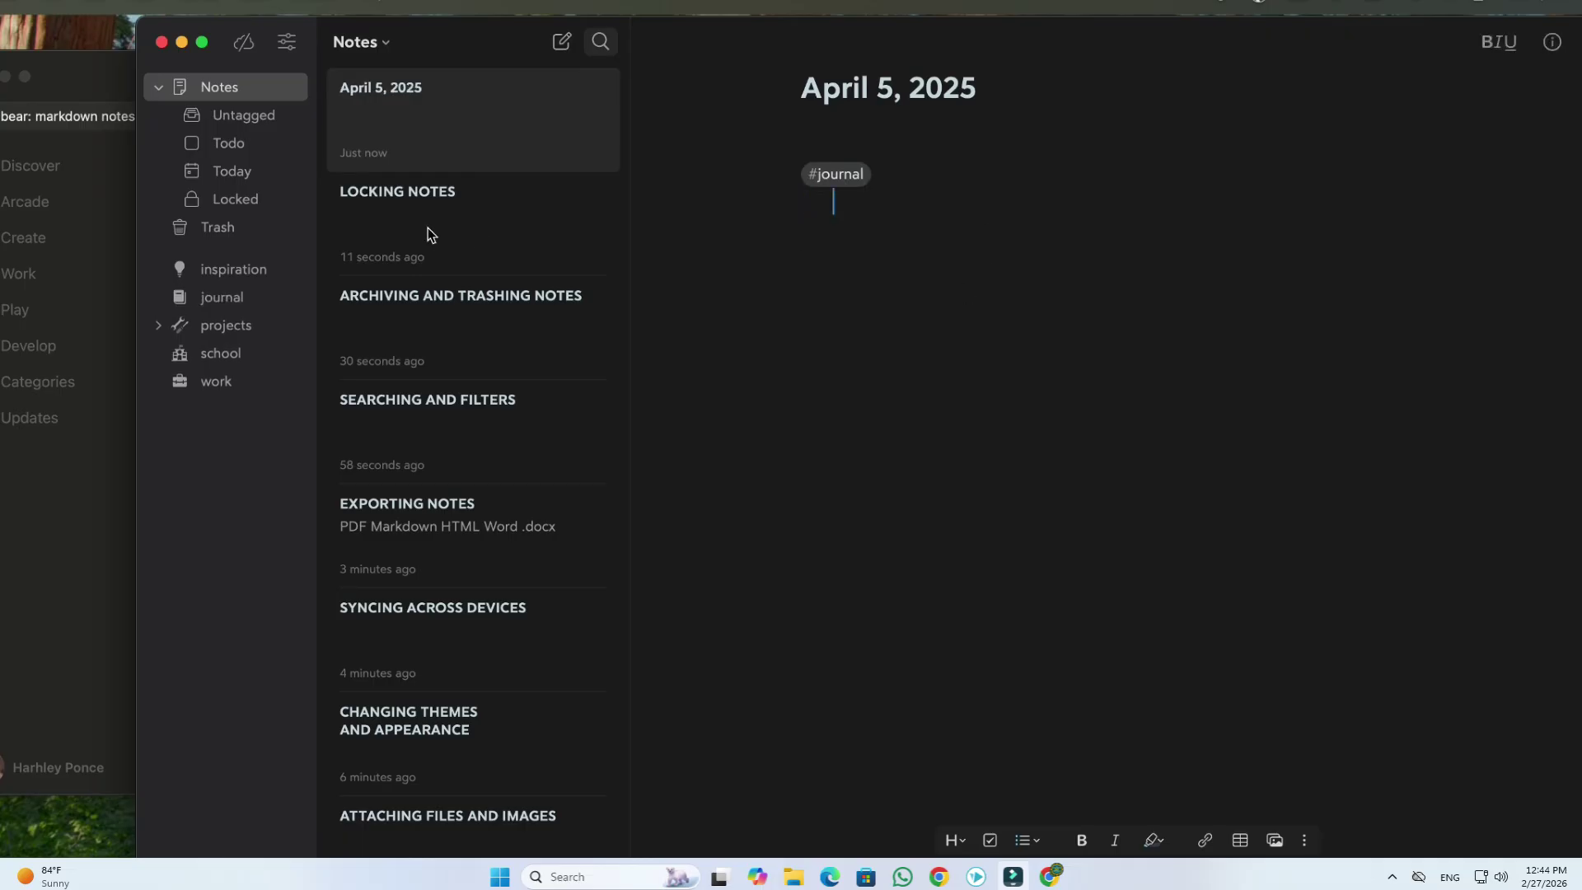
{"action": "left_click", "coordinate": [235, 300]}
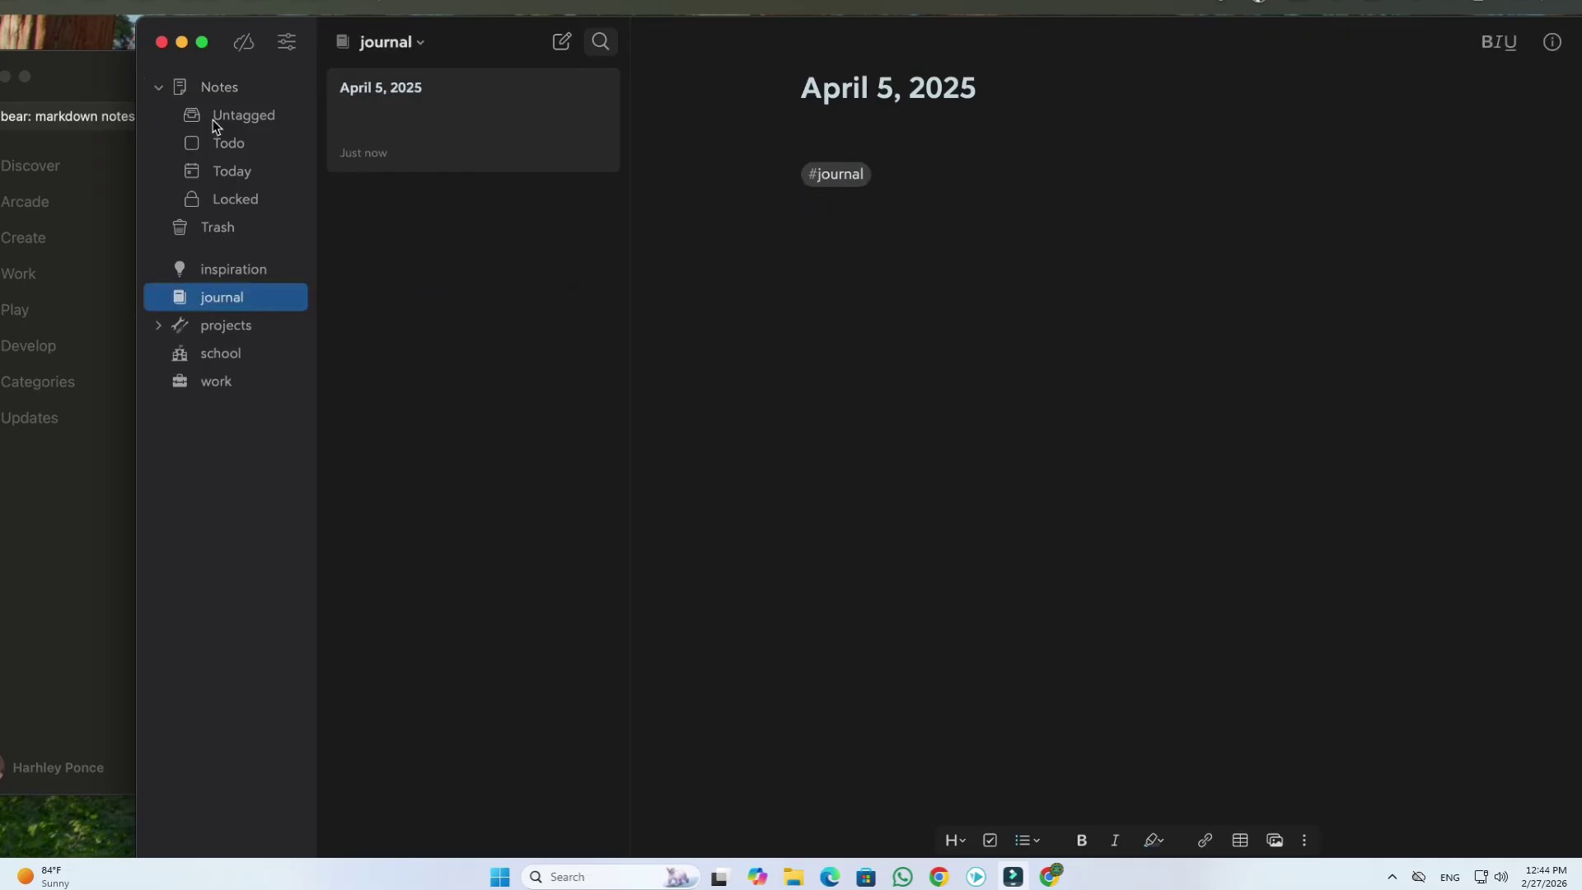
Return to all notes and create a note titled "IS BEAR RIGHT FOR YOU?" with blank lines below the title.
{"action": "left_click", "coordinate": [218, 93]}
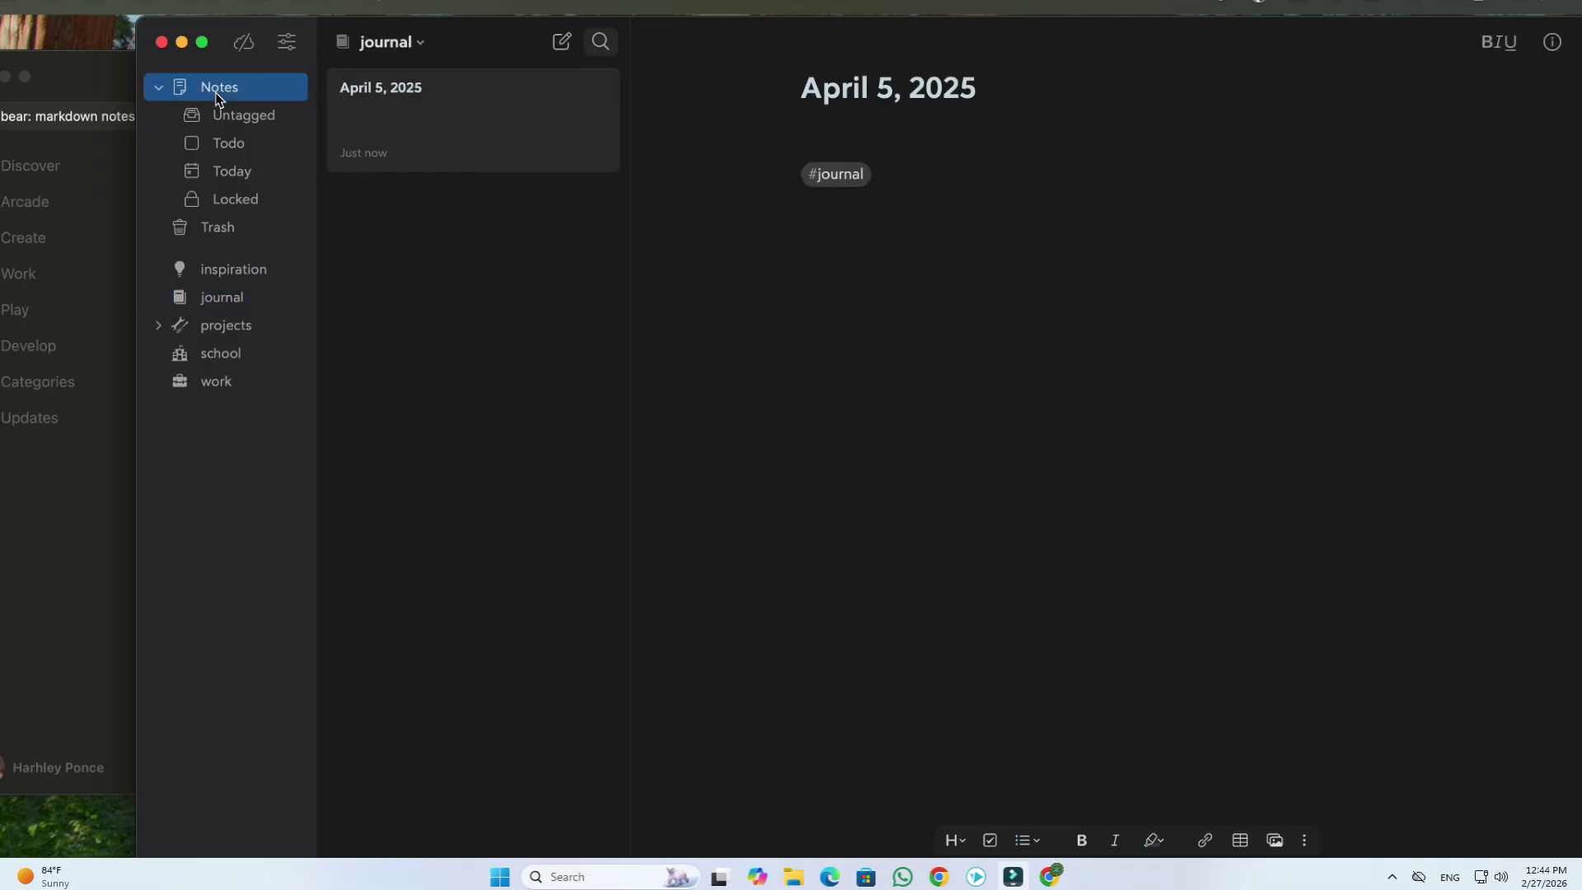
{"action": "left_click", "coordinate": [563, 42]}
{"action": "type", "text": "IS BEAR T"}
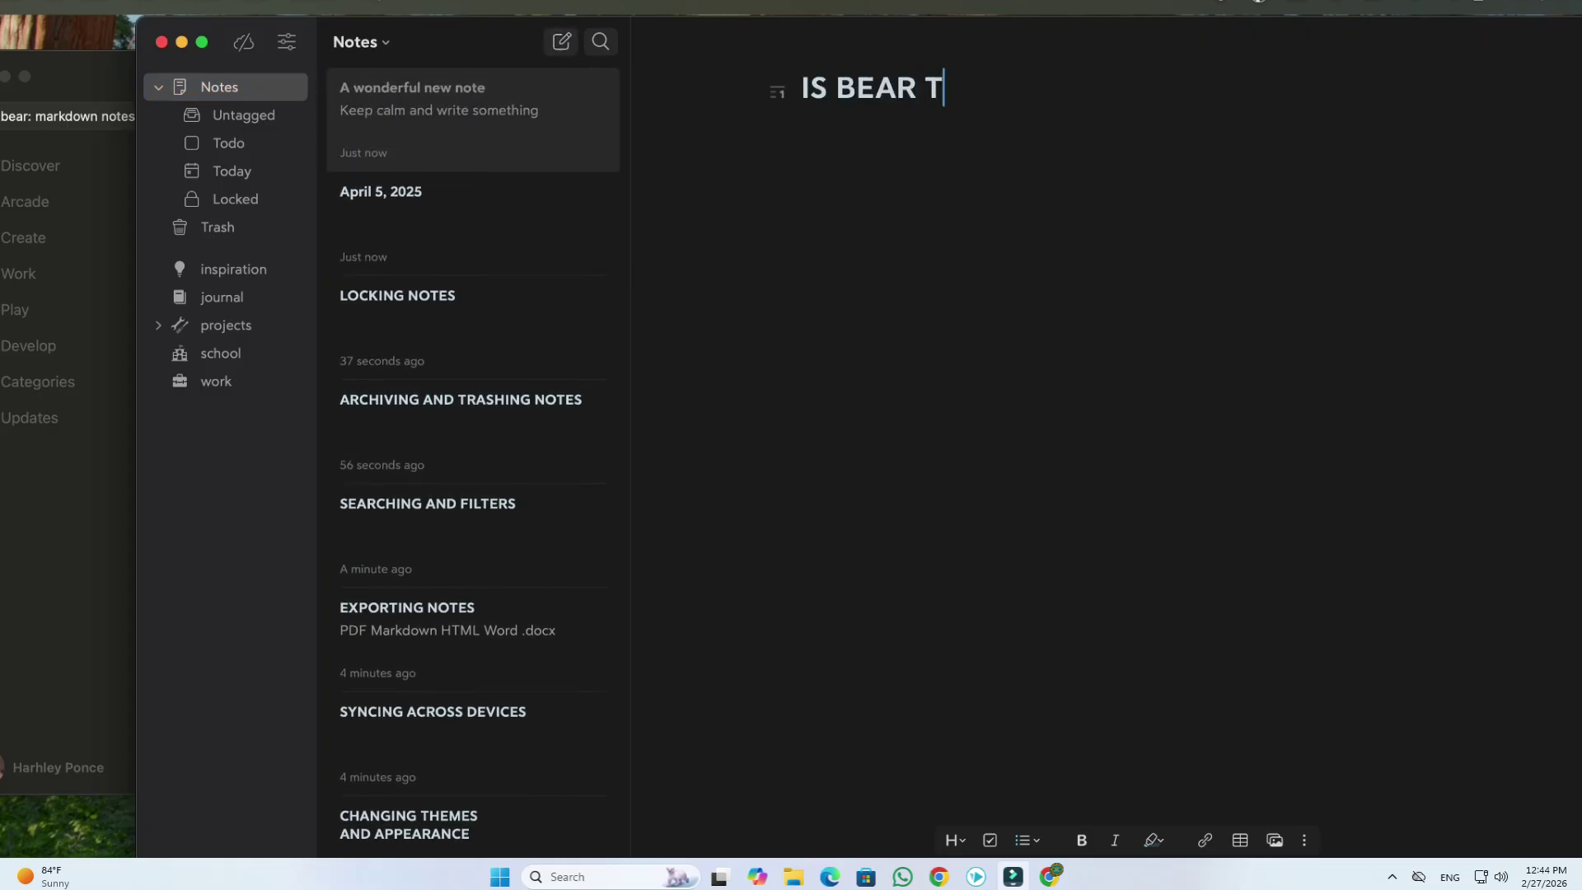
{"action": "key", "text": "BackSpace"}
{"action": "type", "text": "RIGHT FOR YOU?"}
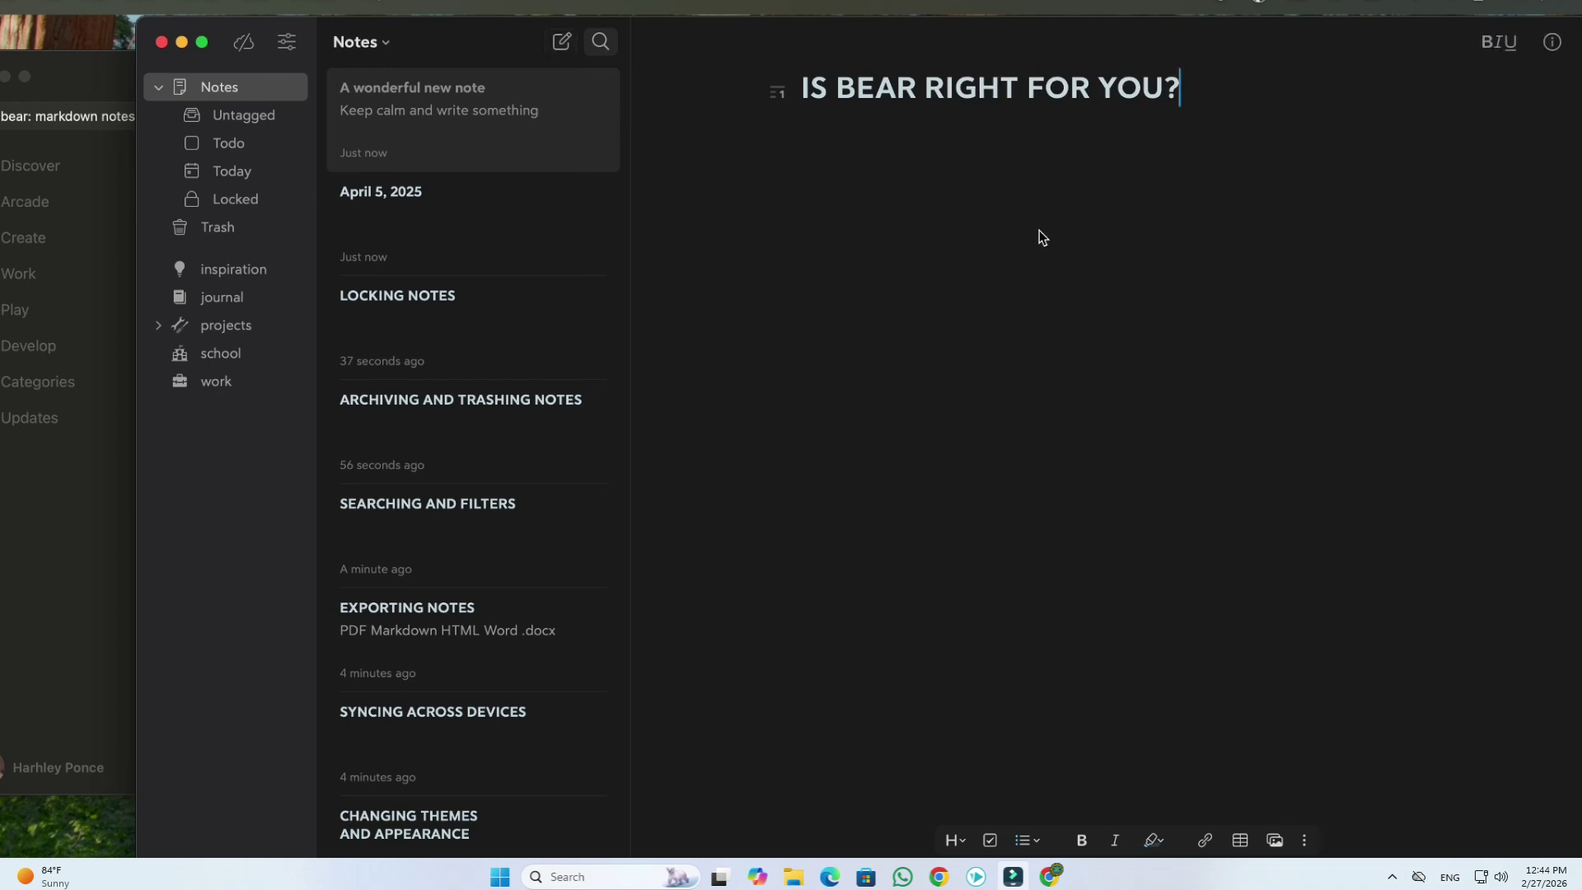
{"action": "key", "text": "Return"}
{"action": "key", "text": "Return"}
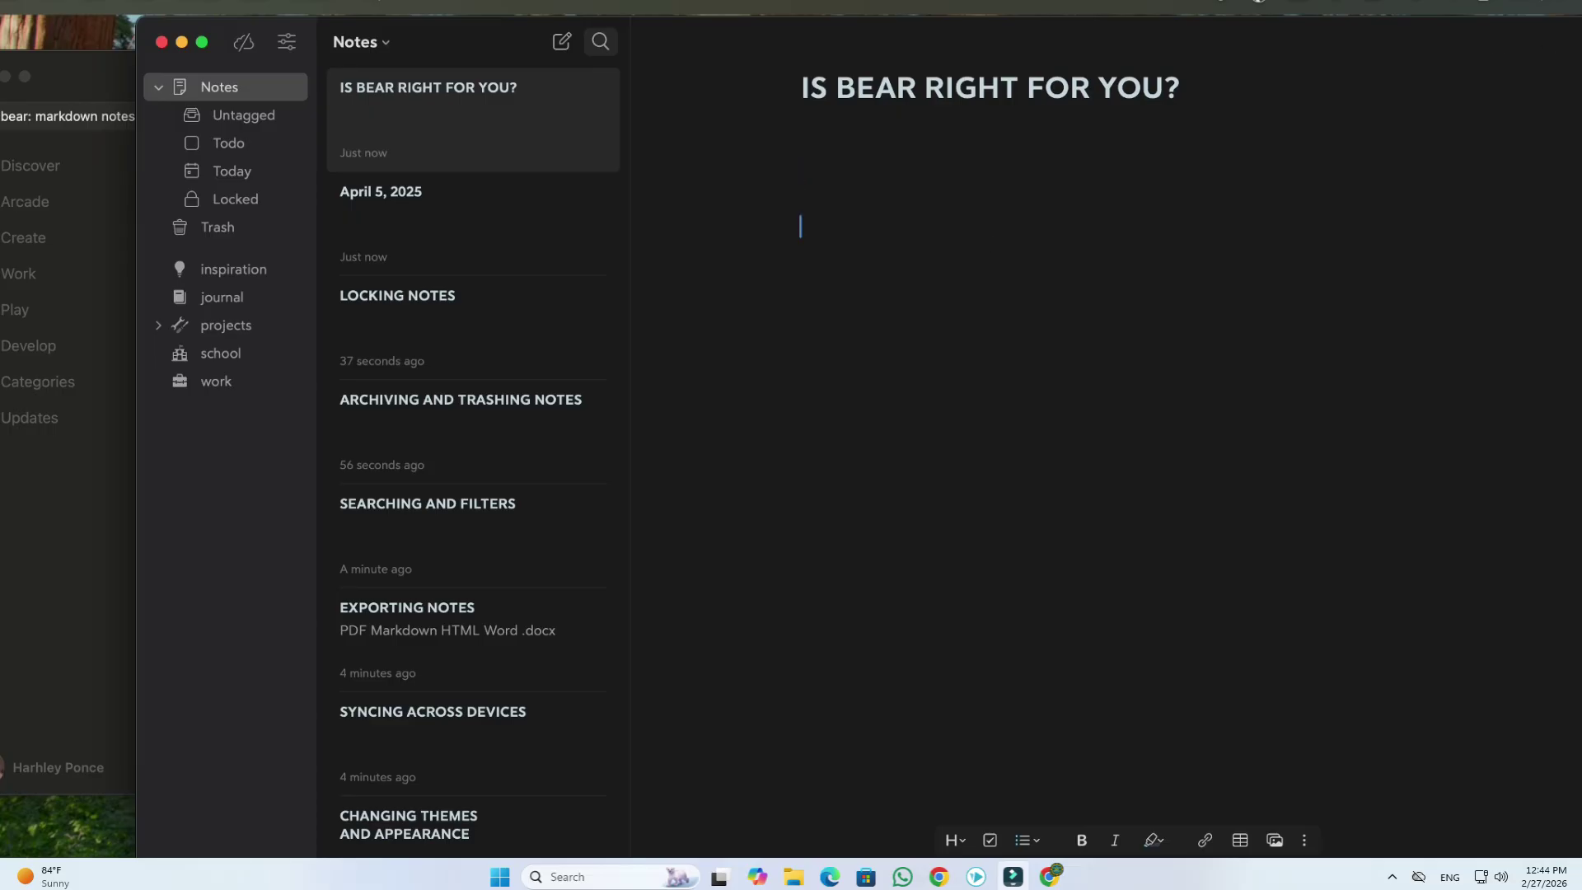
Review the full list of notes covering the topics created so far.
{"action": "scroll", "coordinate": [428, 418], "scroll_direction": "down", "scroll_amount": 5}
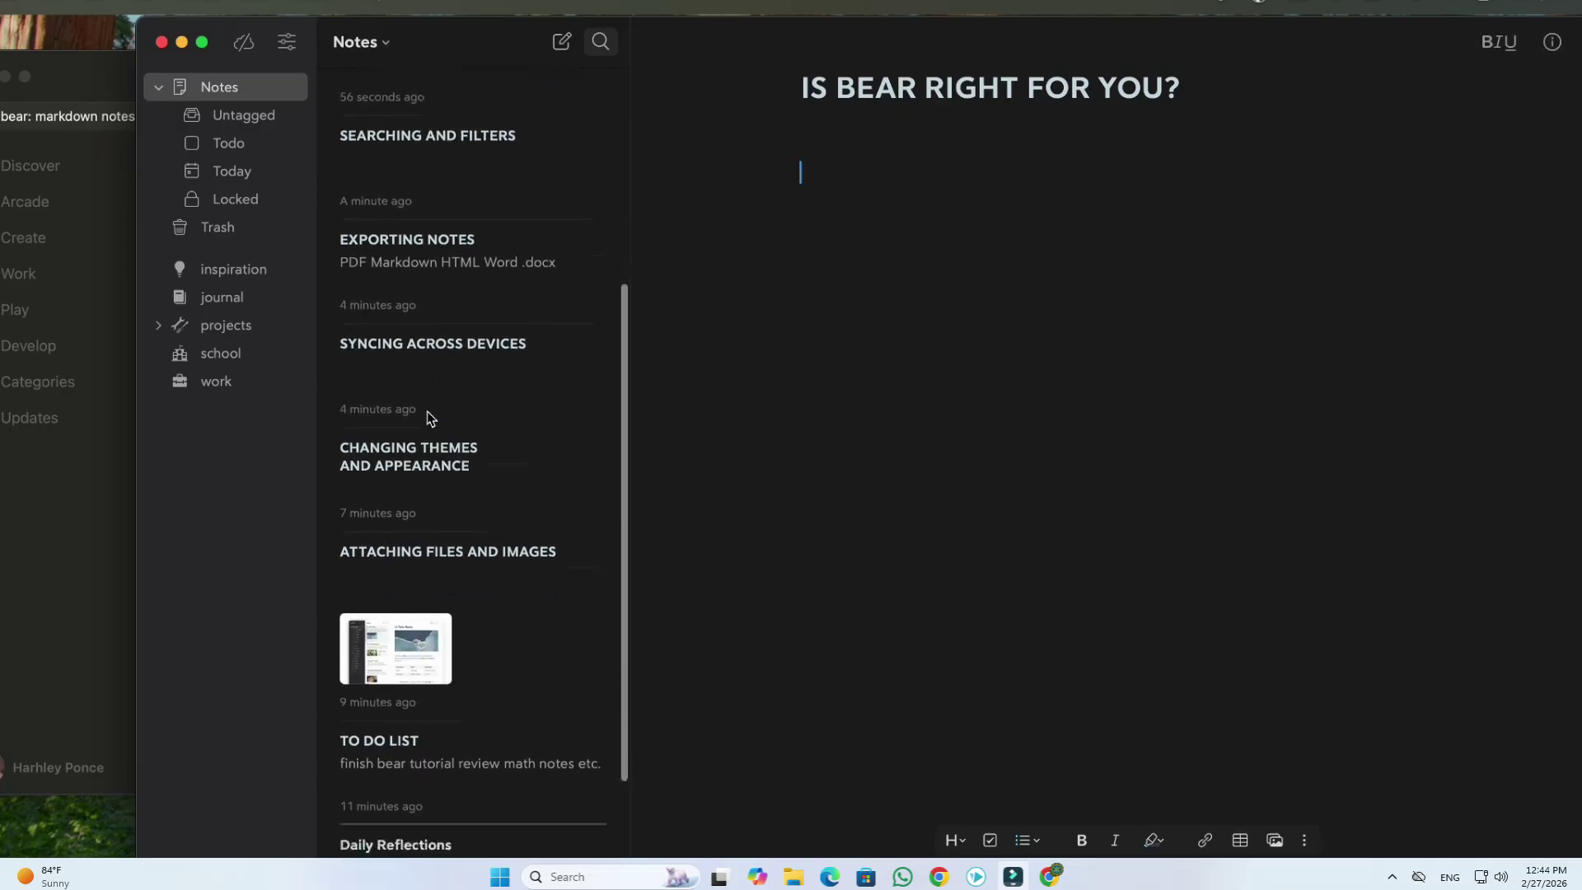
{"action": "scroll", "coordinate": [429, 420], "scroll_direction": "up", "scroll_amount": 2}
{"action": "scroll", "coordinate": [429, 421], "scroll_direction": "up", "scroll_amount": 3}
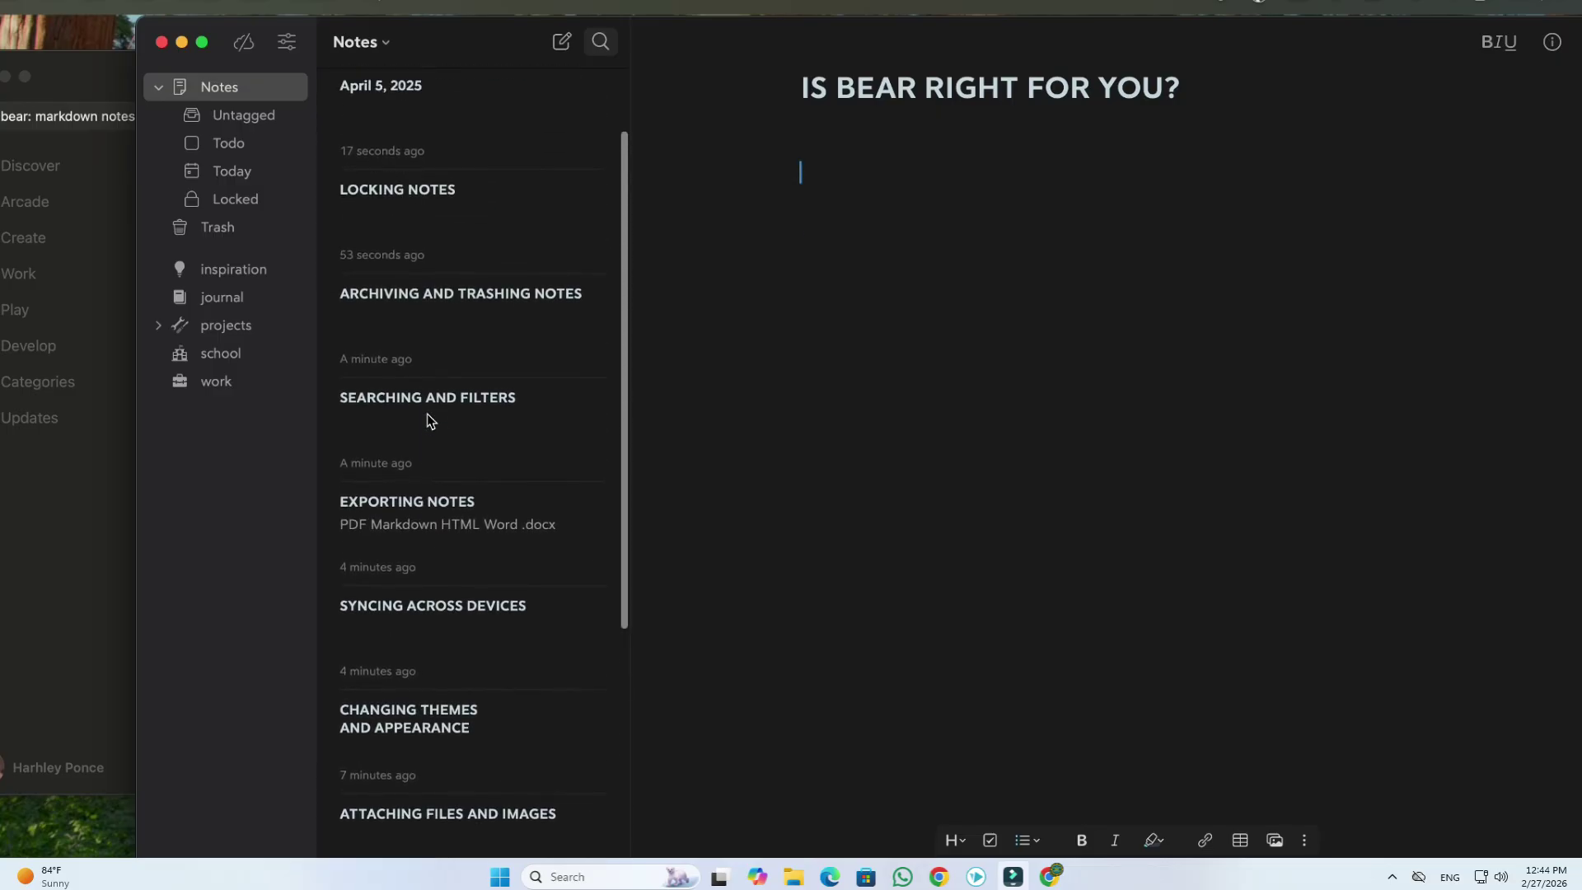
{"action": "scroll", "coordinate": [429, 421], "scroll_direction": "down", "scroll_amount": 5}
{"action": "scroll", "coordinate": [429, 418], "scroll_direction": "down", "scroll_amount": 1}
{"action": "scroll", "coordinate": [429, 421], "scroll_direction": "up", "scroll_amount": 4}
{"action": "scroll", "coordinate": [427, 414], "scroll_direction": "up", "scroll_amount": 4}
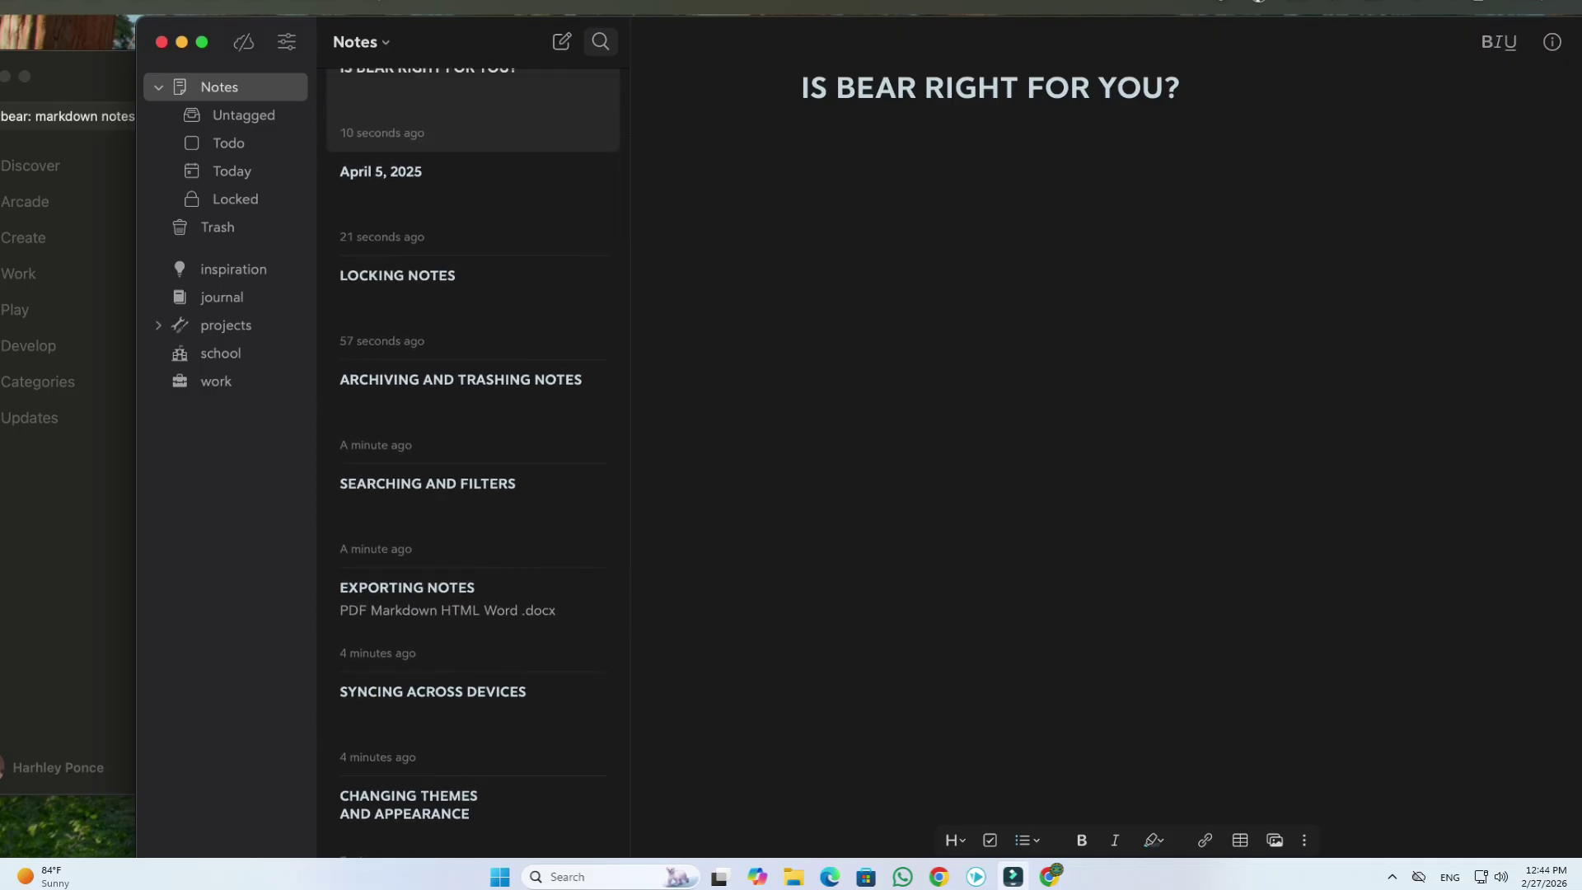
{"action": "scroll", "coordinate": [522, 526], "scroll_direction": "down", "scroll_amount": 5}
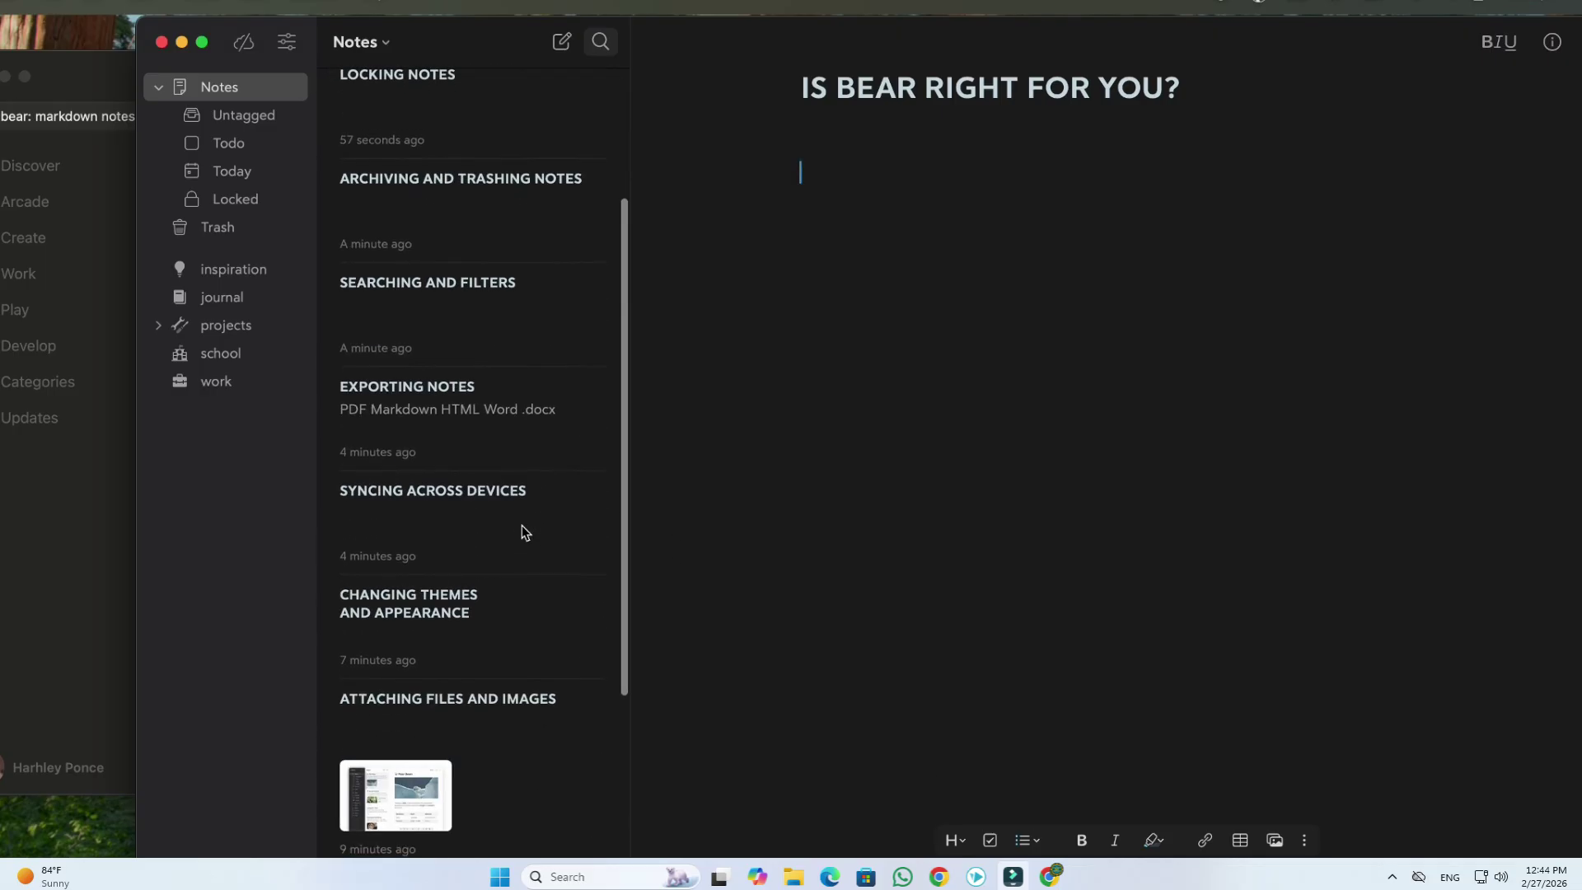
{"action": "scroll", "coordinate": [522, 526], "scroll_direction": "up", "scroll_amount": 5}
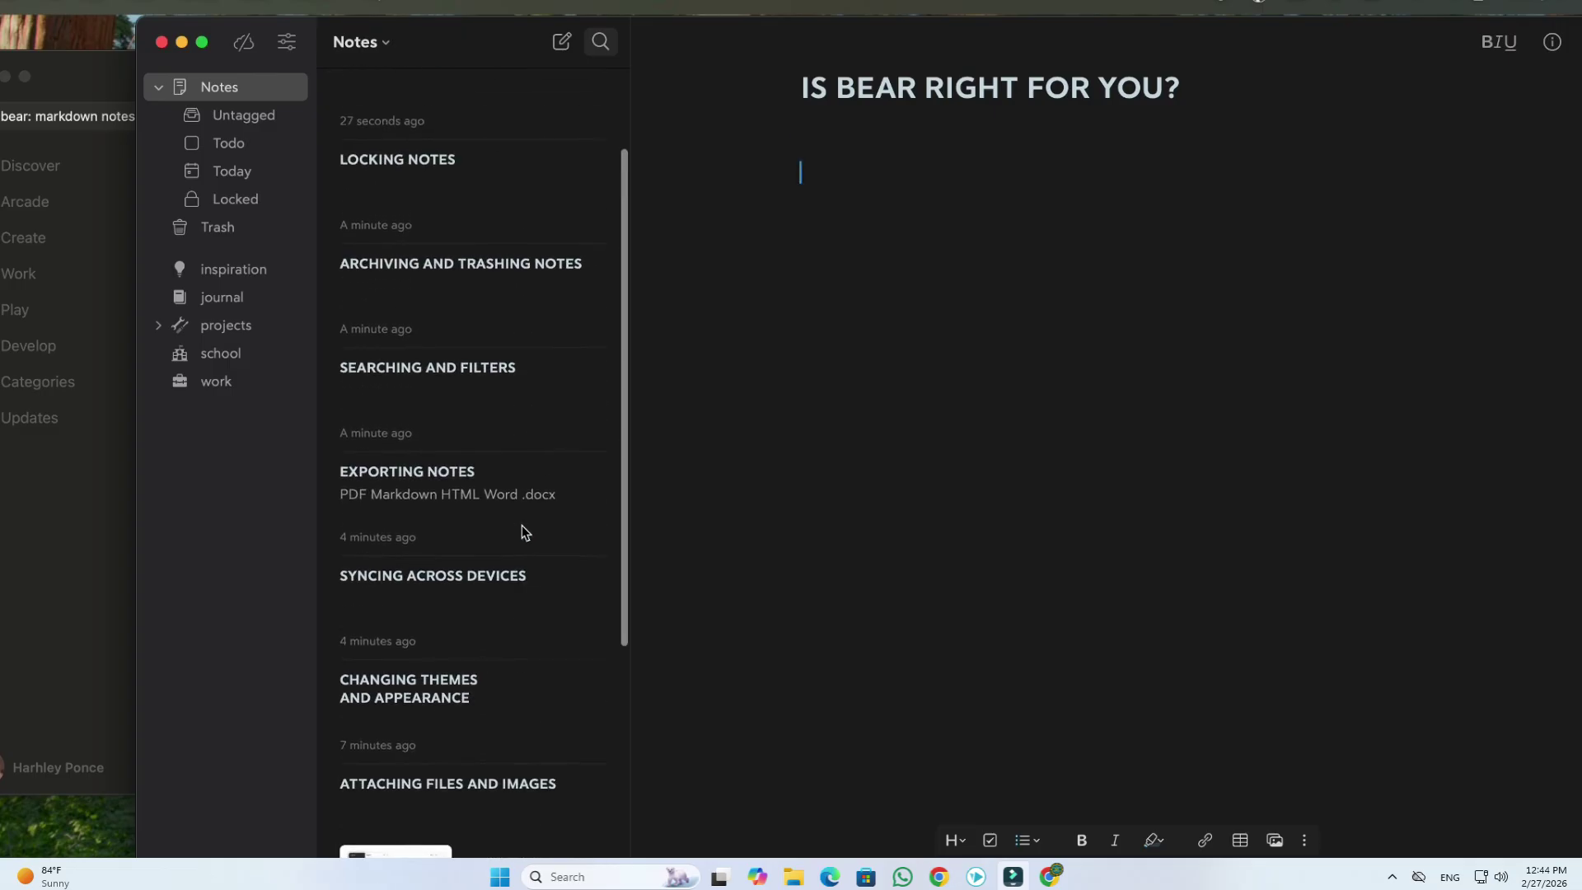
Create a note titled "CONCLUSION" with the body text "FANTASTIC FOR 2025!" below a blank line.
{"action": "left_click", "coordinate": [563, 45]}
{"action": "type", "text": "CONCLUSION"}
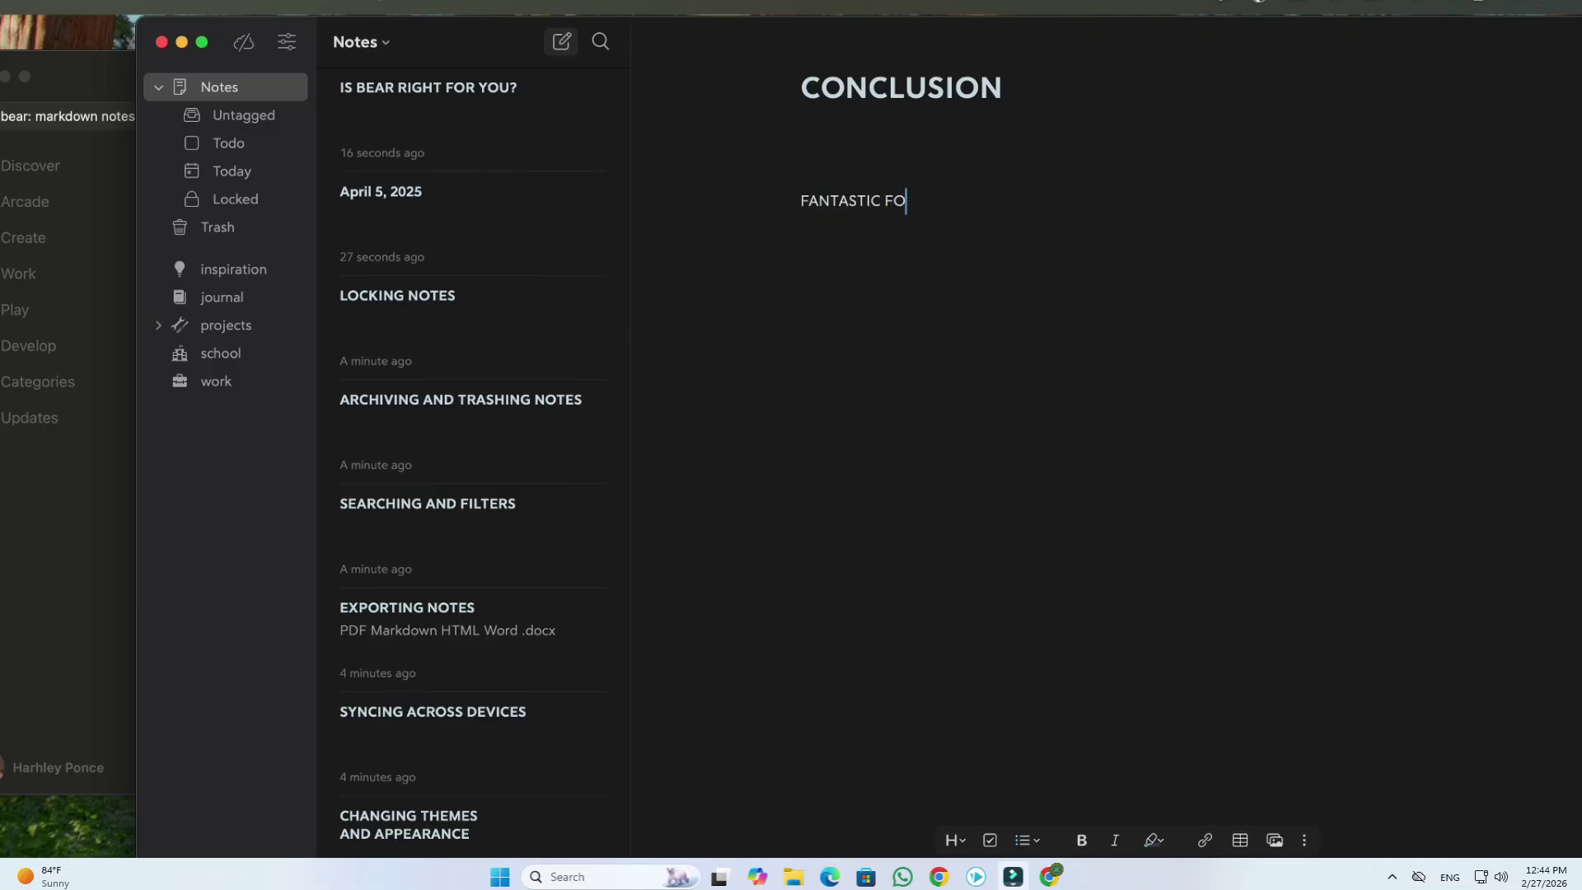
{"action": "type", "text": "!"}
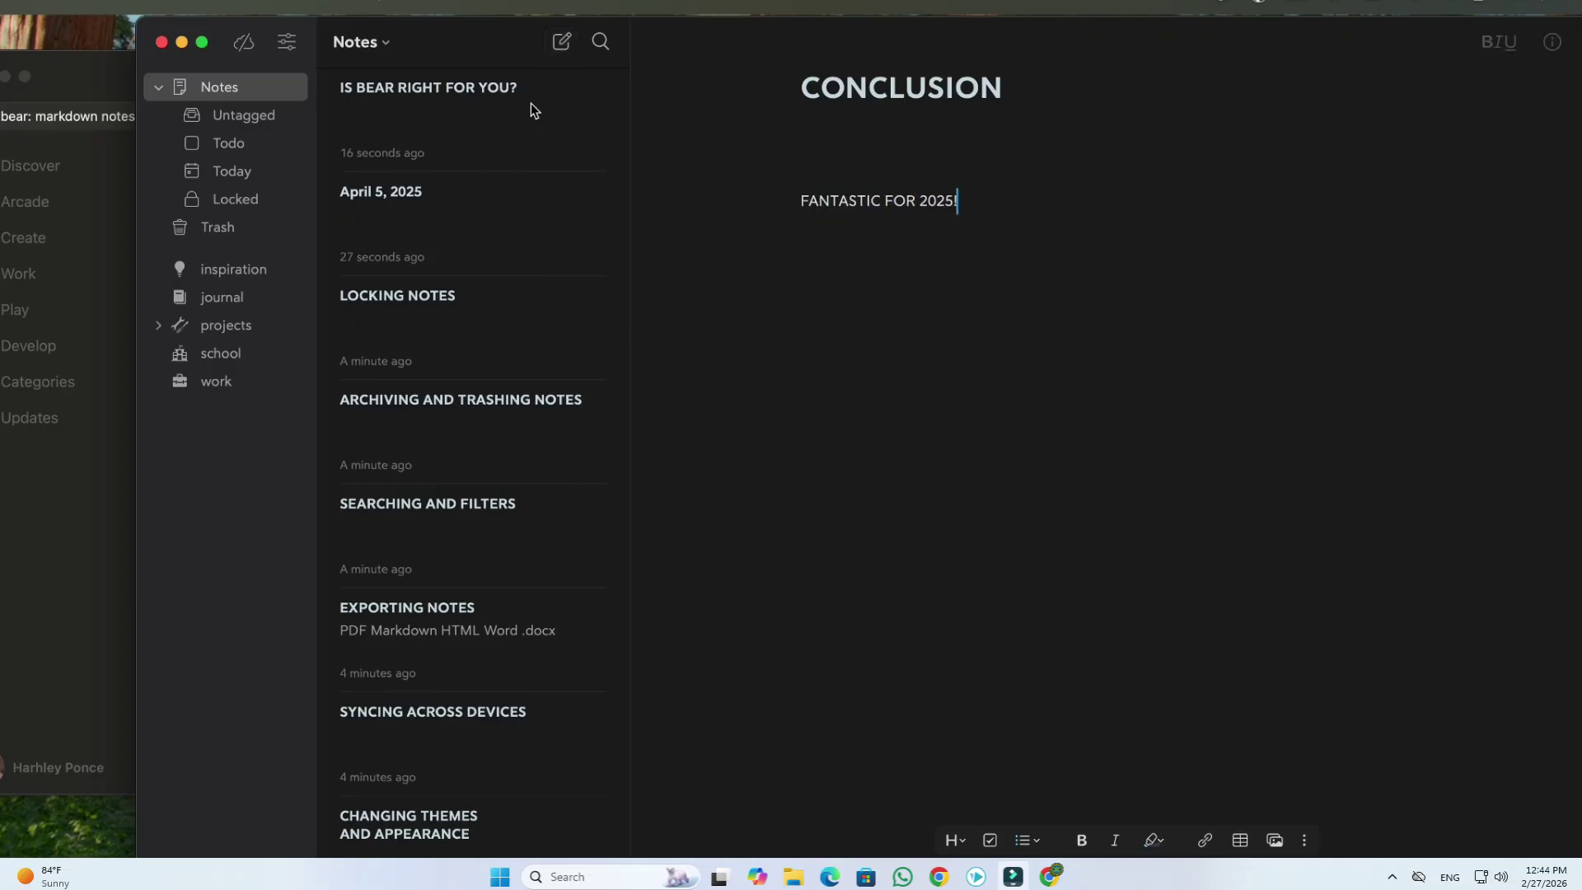
{"action": "scroll", "coordinate": [415, 340], "scroll_direction": "down", "scroll_amount": 3}
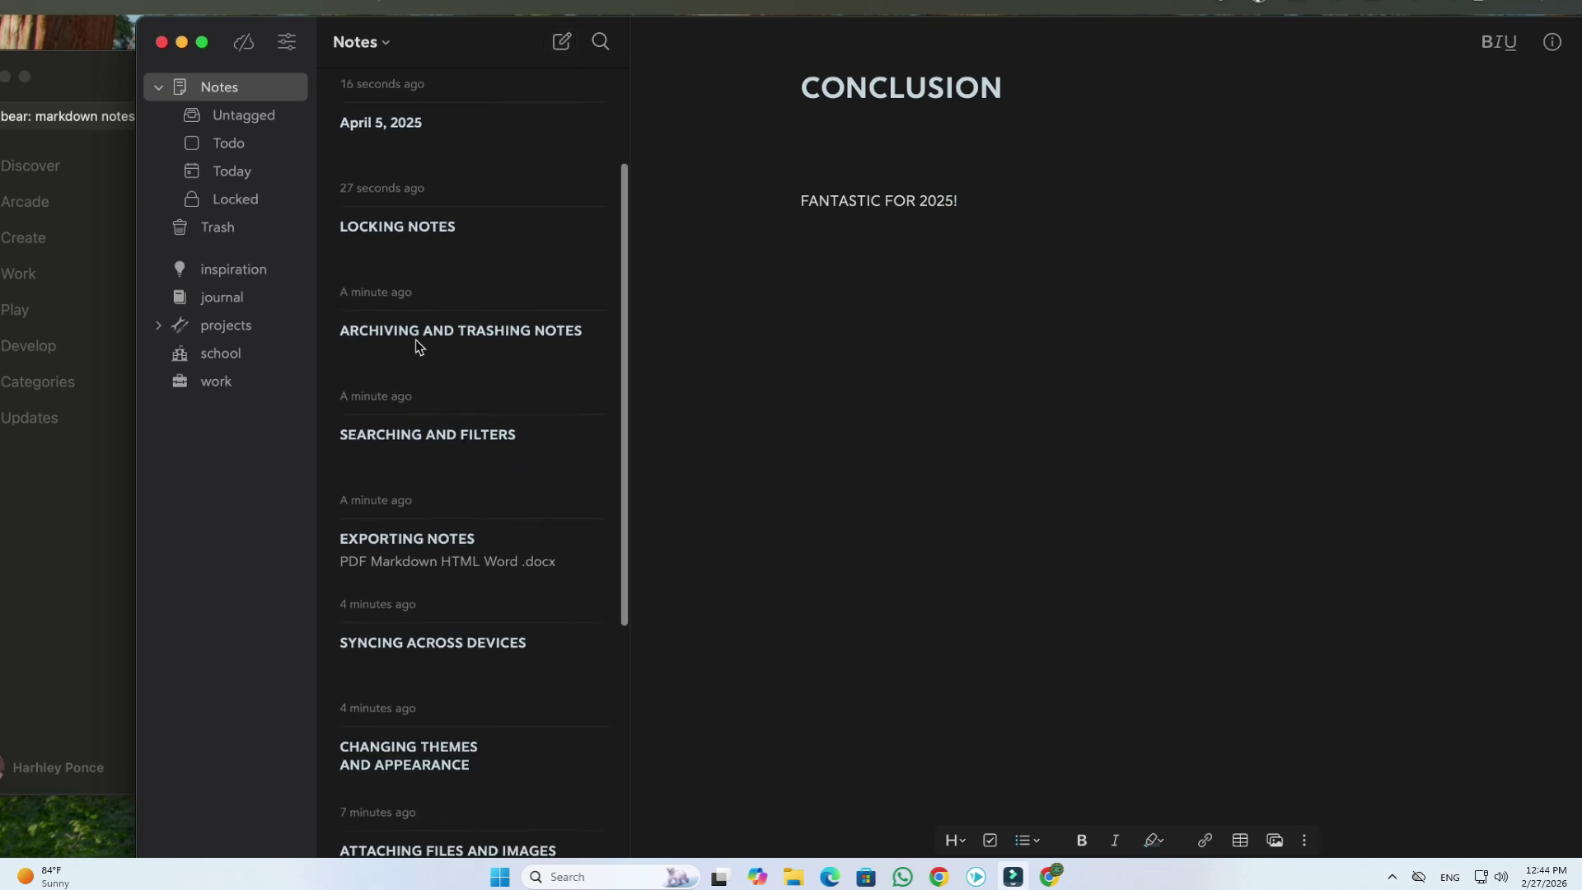
Add blank lines below "FANTASTIC FOR 2025!" in the CONCLUSION note.
{"action": "left_click", "coordinate": [159, 325]}
{"action": "left_click", "coordinate": [159, 325]}
{"action": "scroll", "coordinate": [464, 370], "scroll_direction": "up", "scroll_amount": 5}
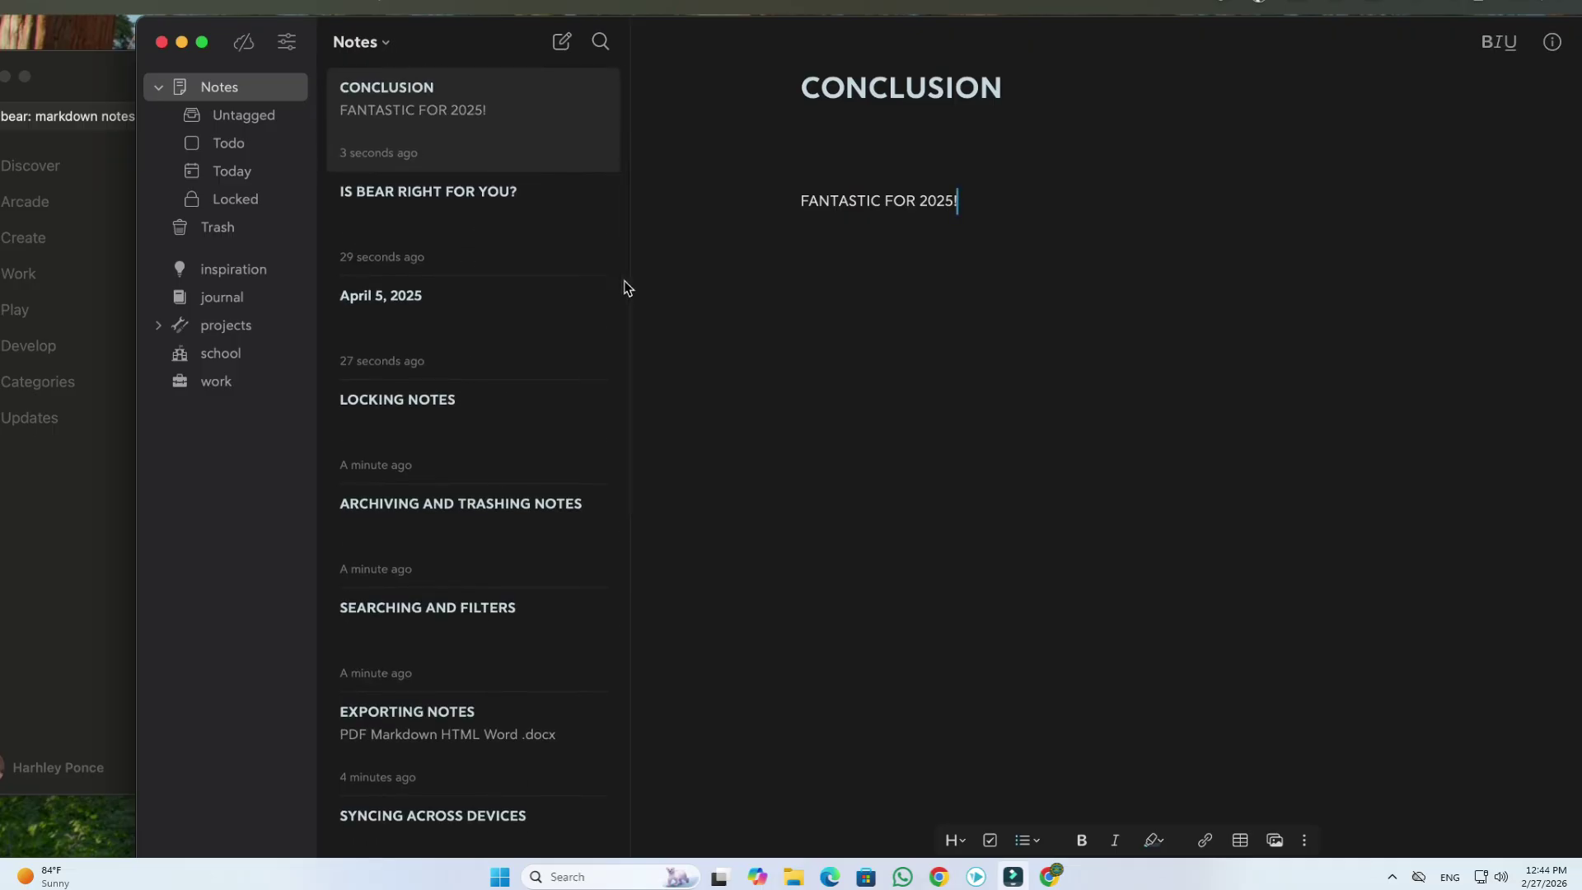
{"action": "key", "text": "Return"}
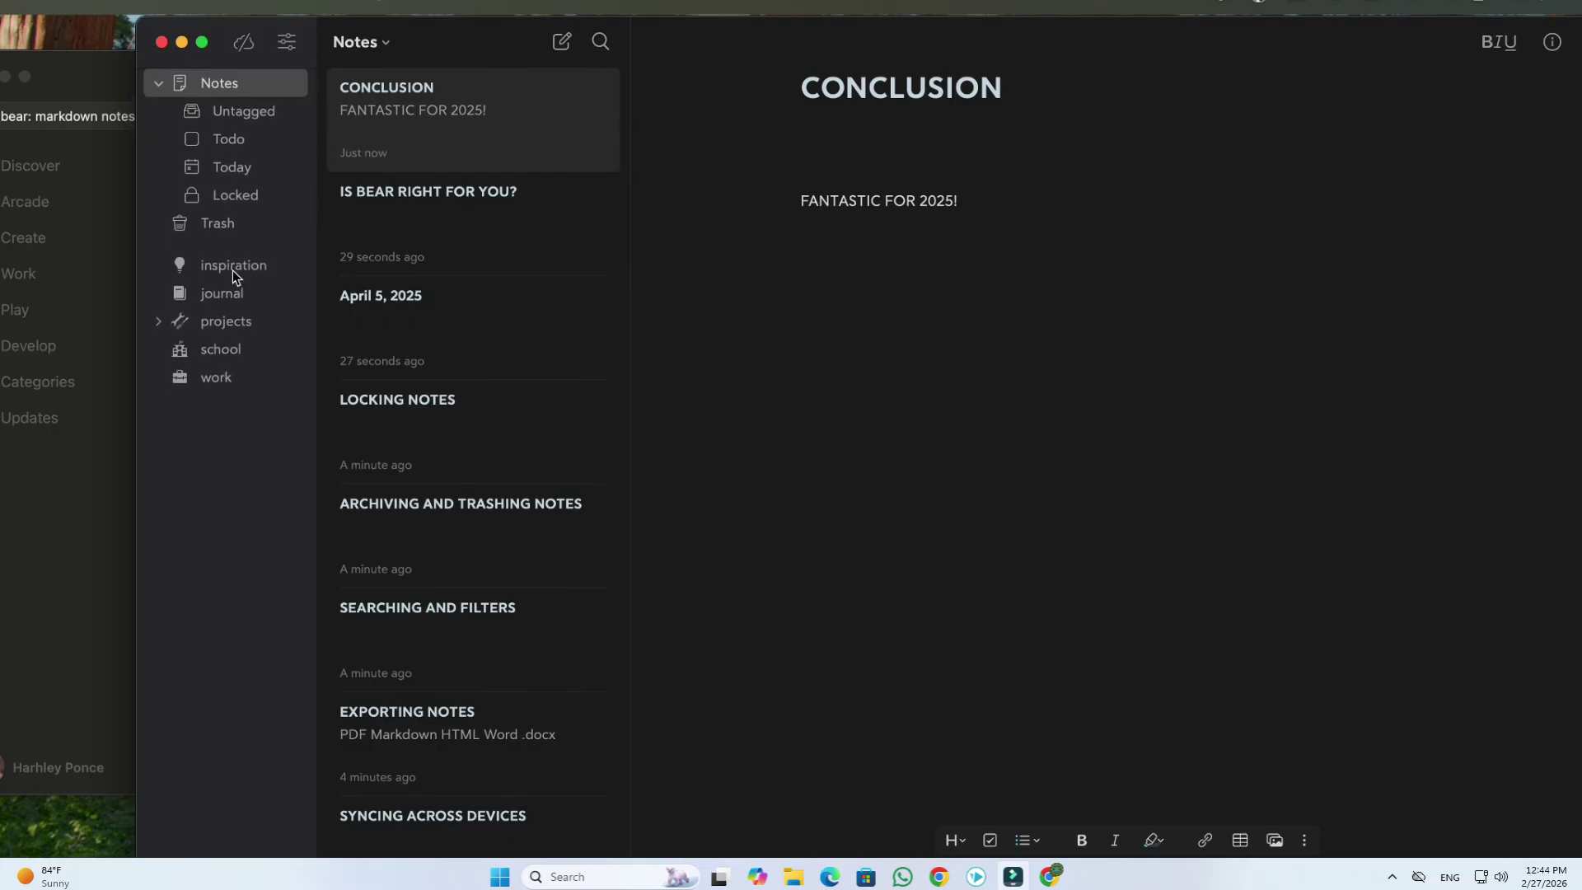
Look through the whole notes list from the CONCLUSION note to First Note and back.
{"action": "scroll", "coordinate": [438, 261], "scroll_direction": "up", "scroll_amount": 1}
{"action": "scroll", "coordinate": [437, 262], "scroll_direction": "down", "scroll_amount": 5}
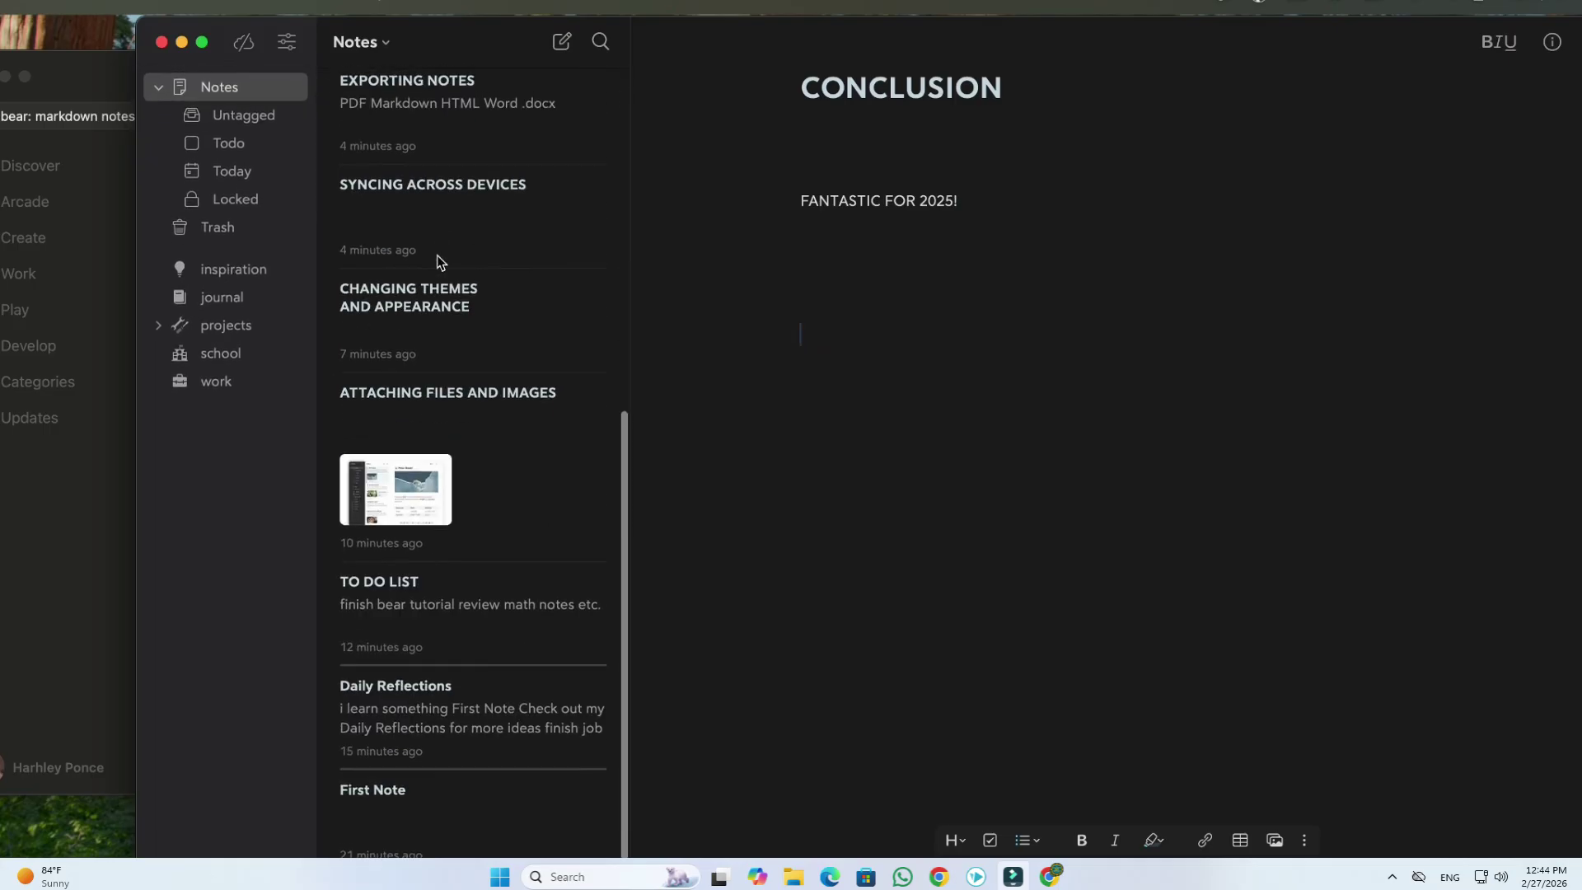
{"action": "scroll", "coordinate": [438, 262], "scroll_direction": "up", "scroll_amount": 4}
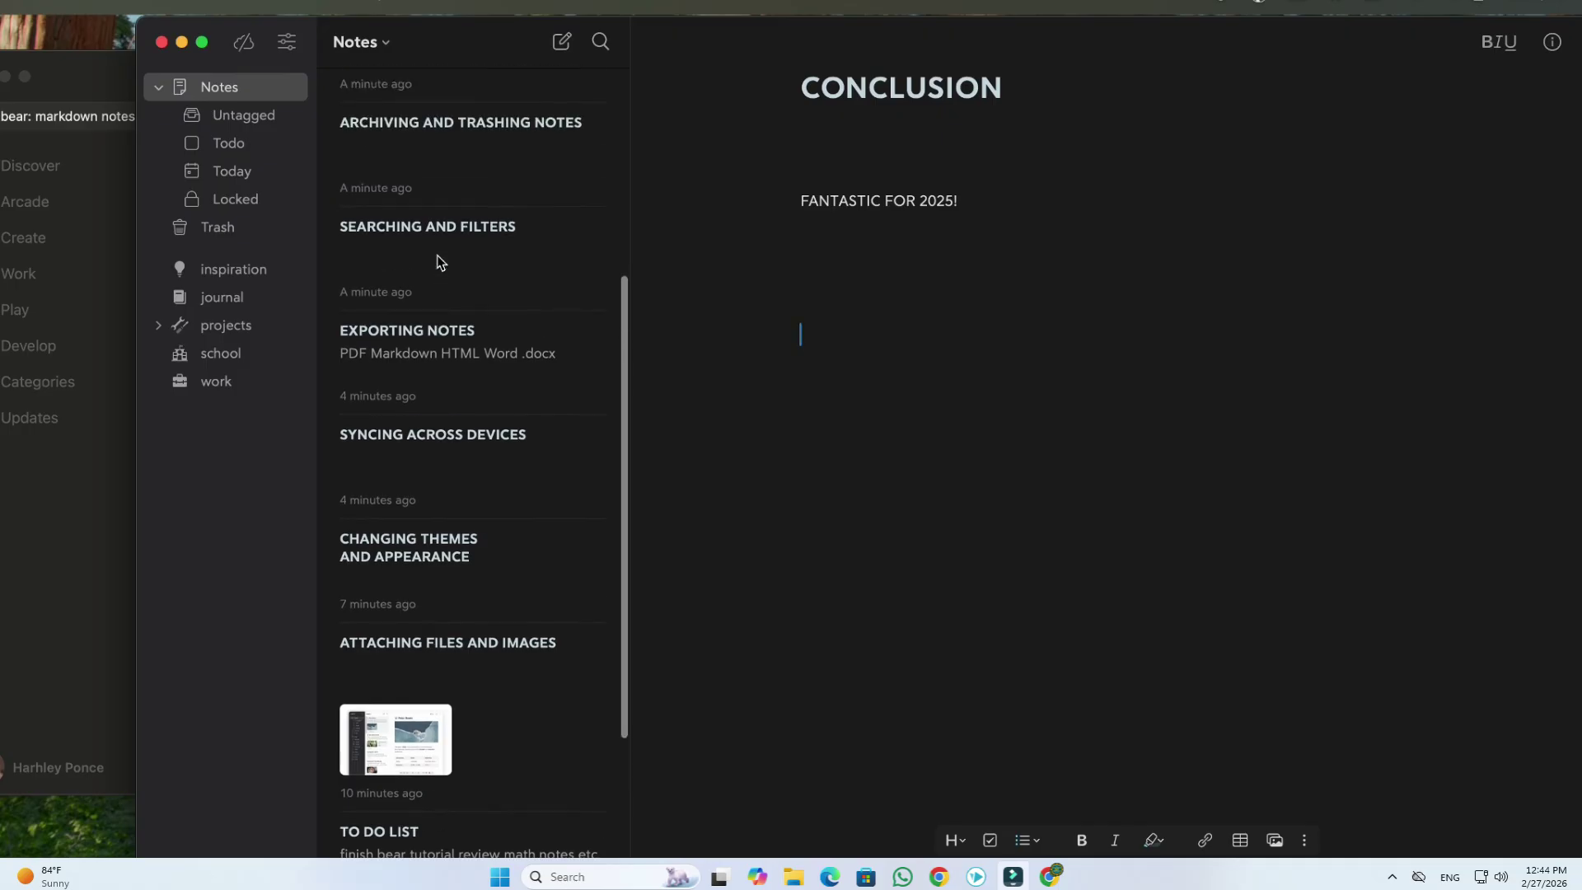
{"action": "scroll", "coordinate": [438, 262], "scroll_direction": "up", "scroll_amount": 2}
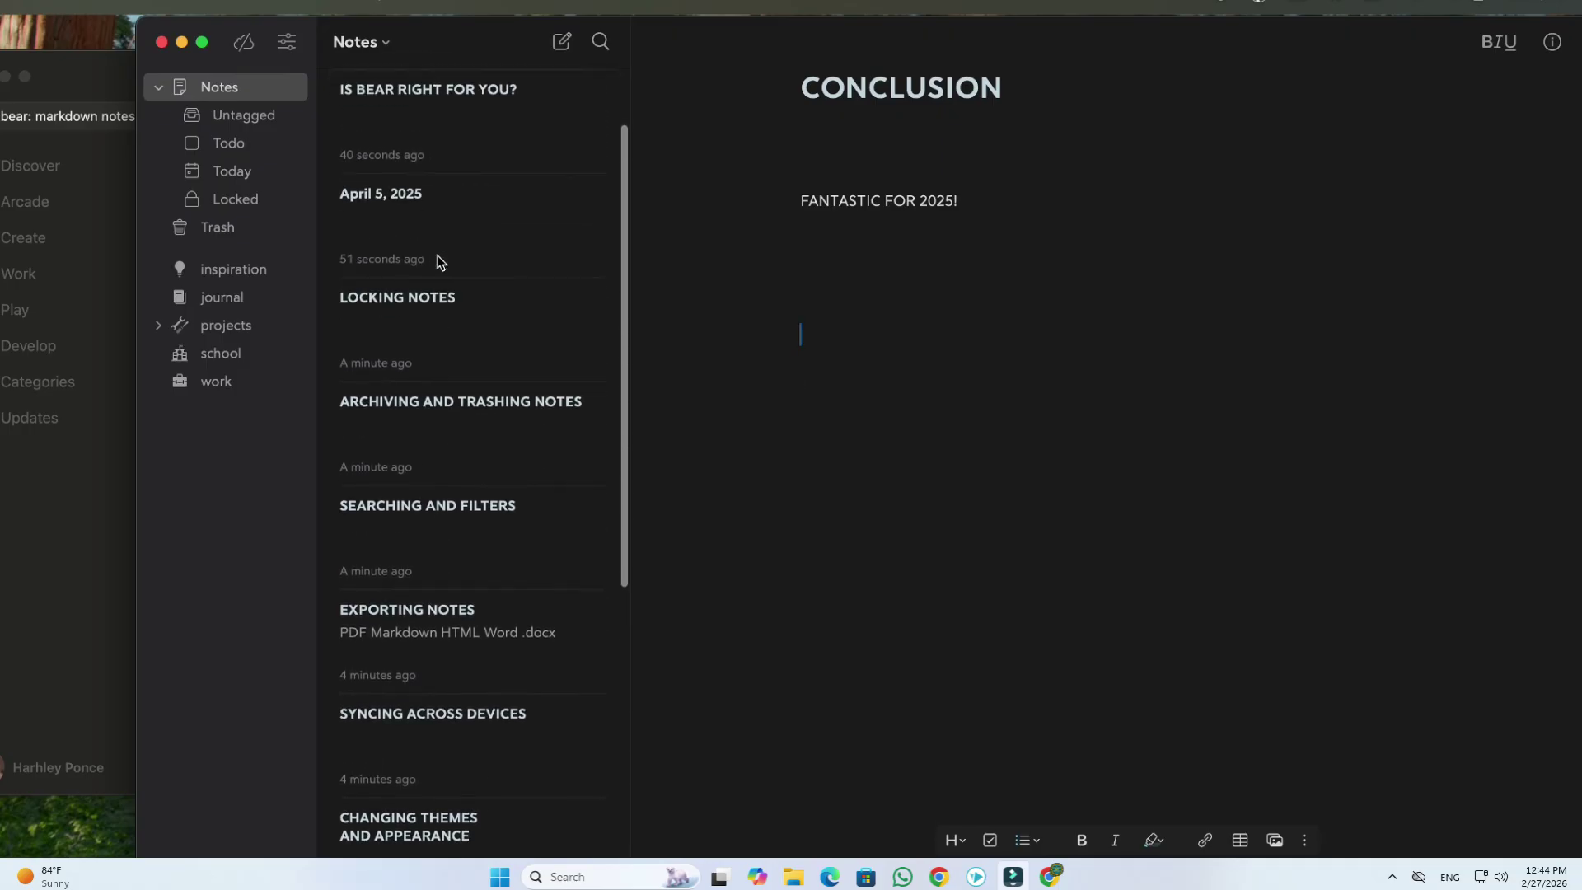
{"action": "scroll", "coordinate": [438, 263], "scroll_direction": "up", "scroll_amount": 1}
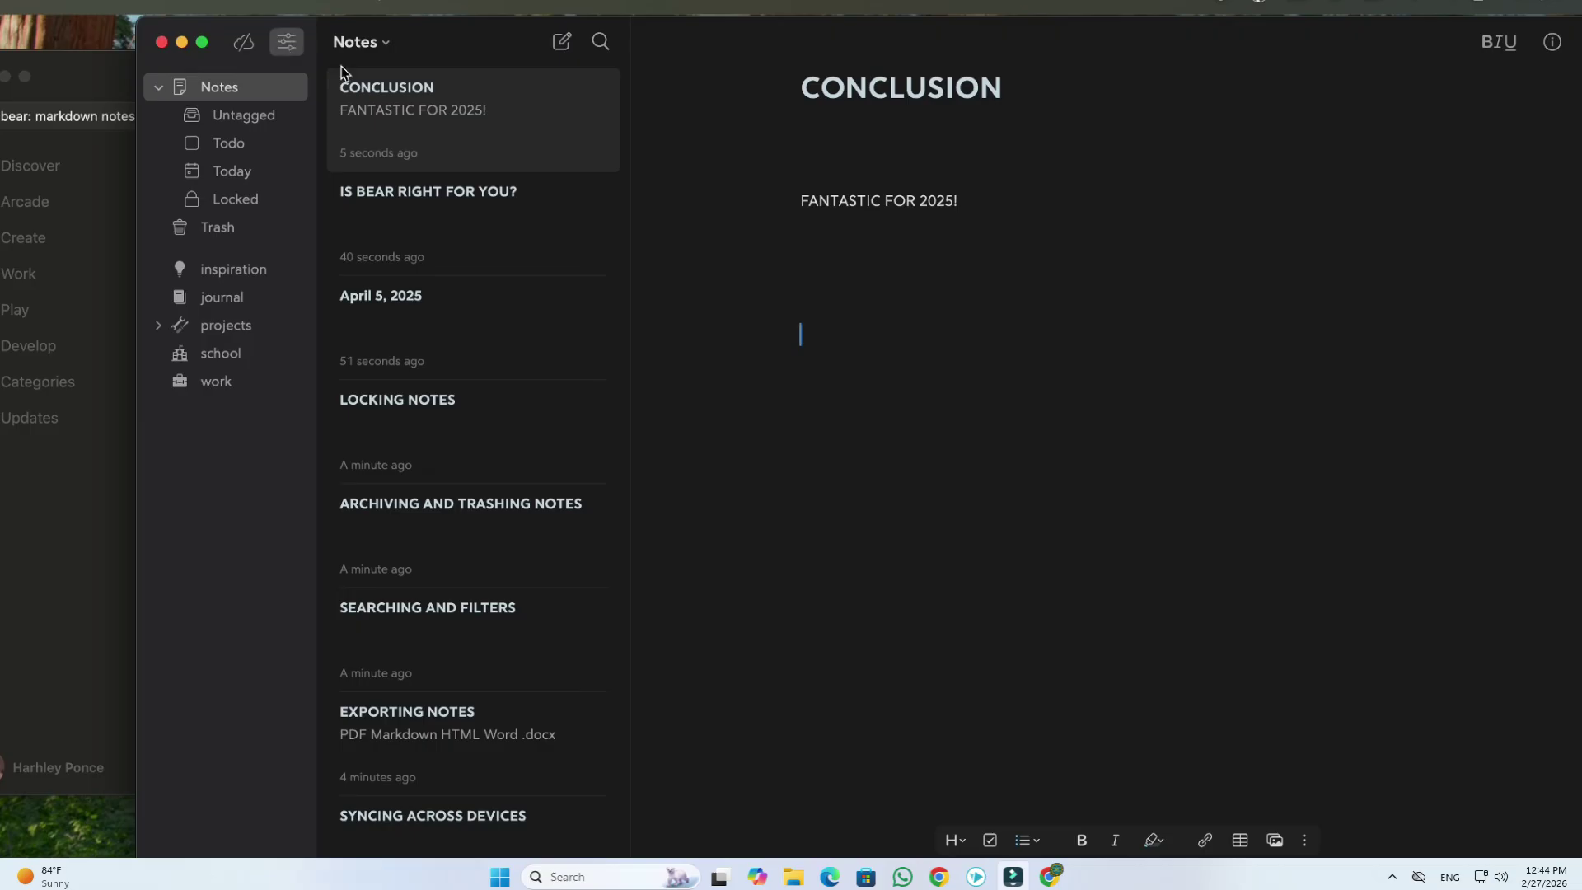
{"action": "scroll", "coordinate": [408, 375], "scroll_direction": "down", "scroll_amount": 5}
{"action": "scroll", "coordinate": [407, 377], "scroll_direction": "down", "scroll_amount": 3}
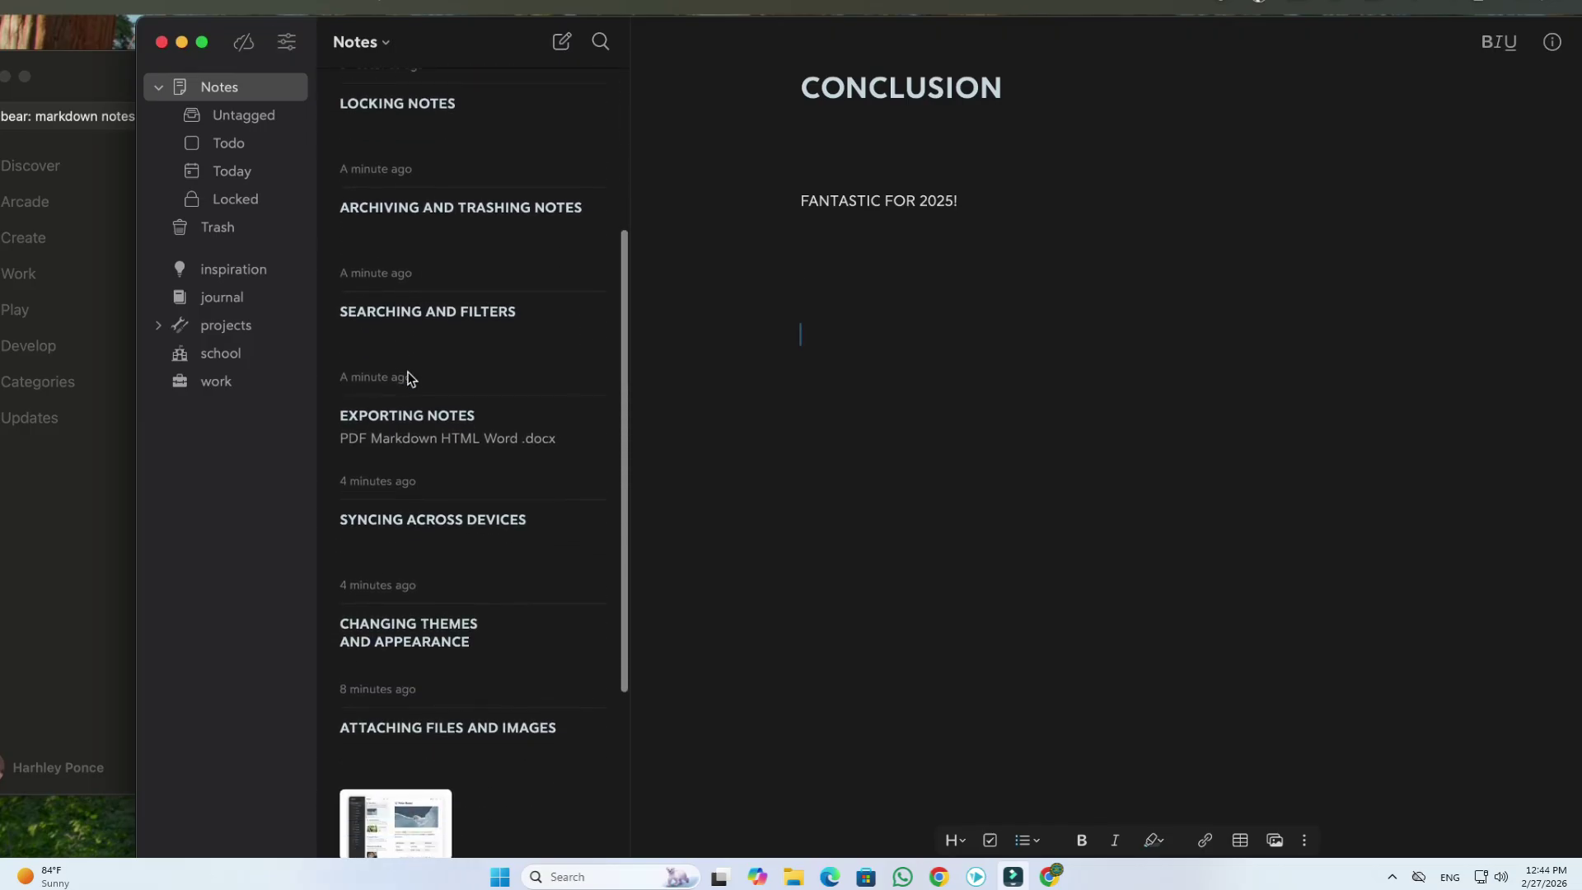
{"action": "scroll", "coordinate": [407, 378], "scroll_direction": "down", "scroll_amount": 3}
{"action": "scroll", "coordinate": [409, 379], "scroll_direction": "down", "scroll_amount": 5}
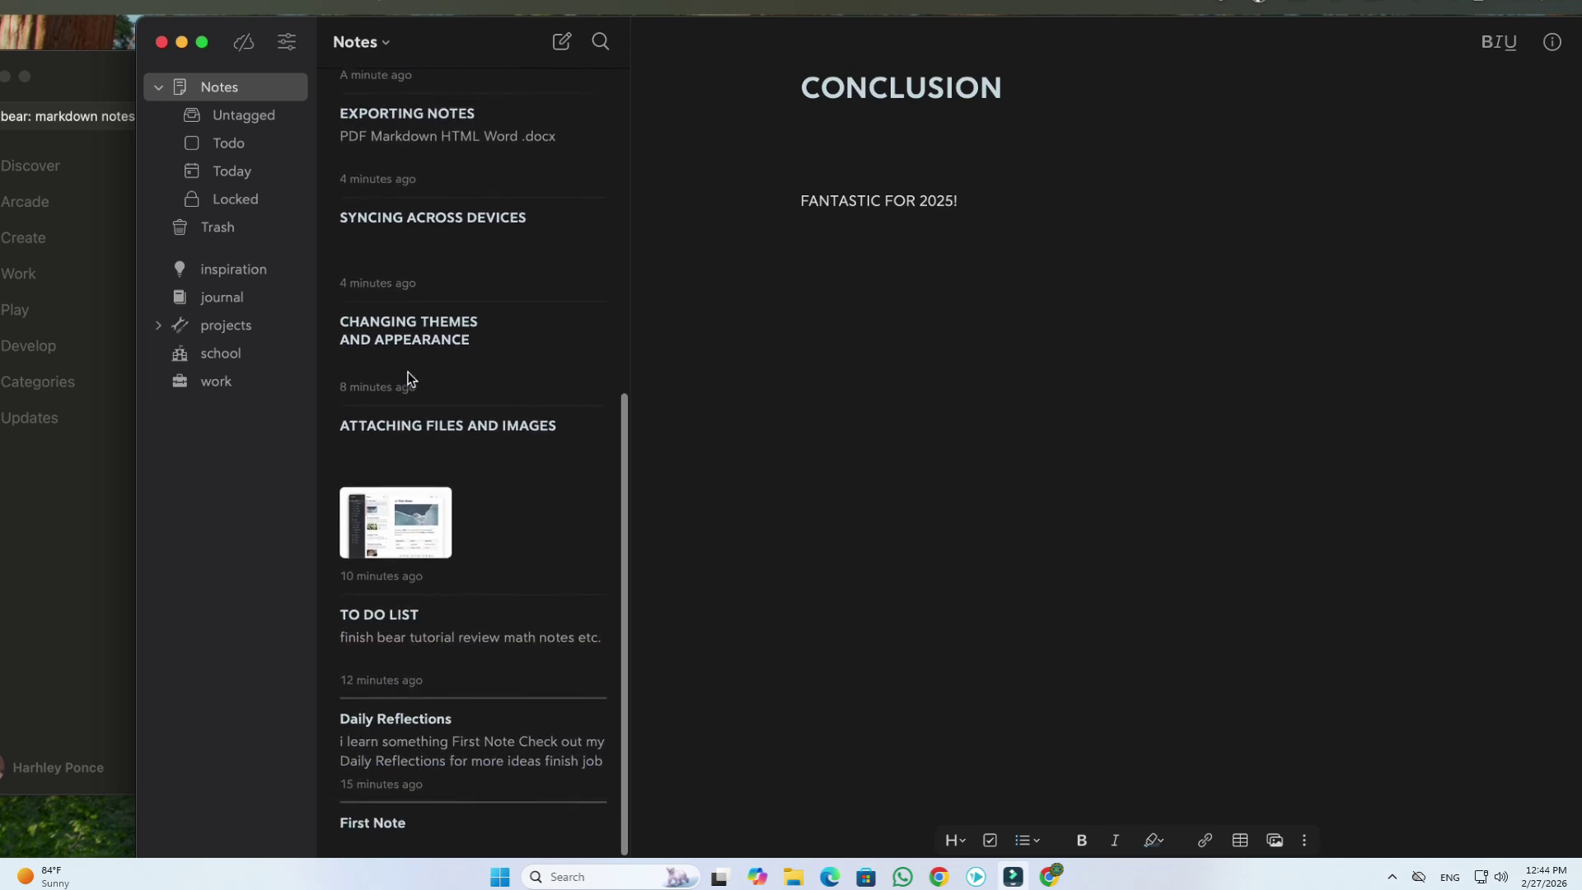
{"action": "scroll", "coordinate": [407, 377], "scroll_direction": "down", "scroll_amount": 1}
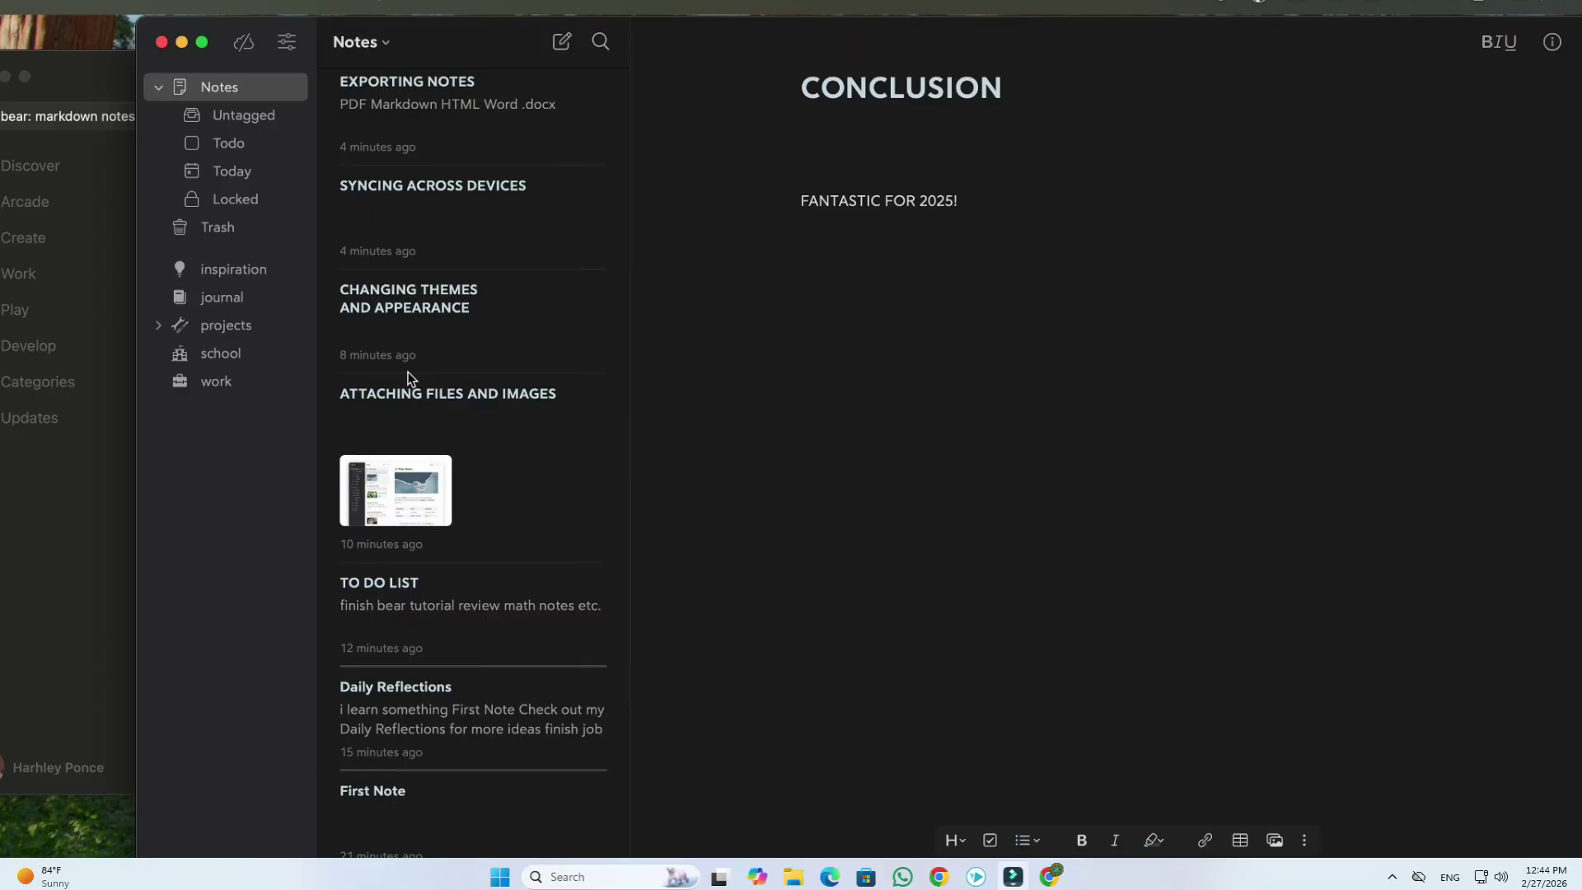
{"action": "scroll", "coordinate": [407, 378], "scroll_direction": "up", "scroll_amount": 6}
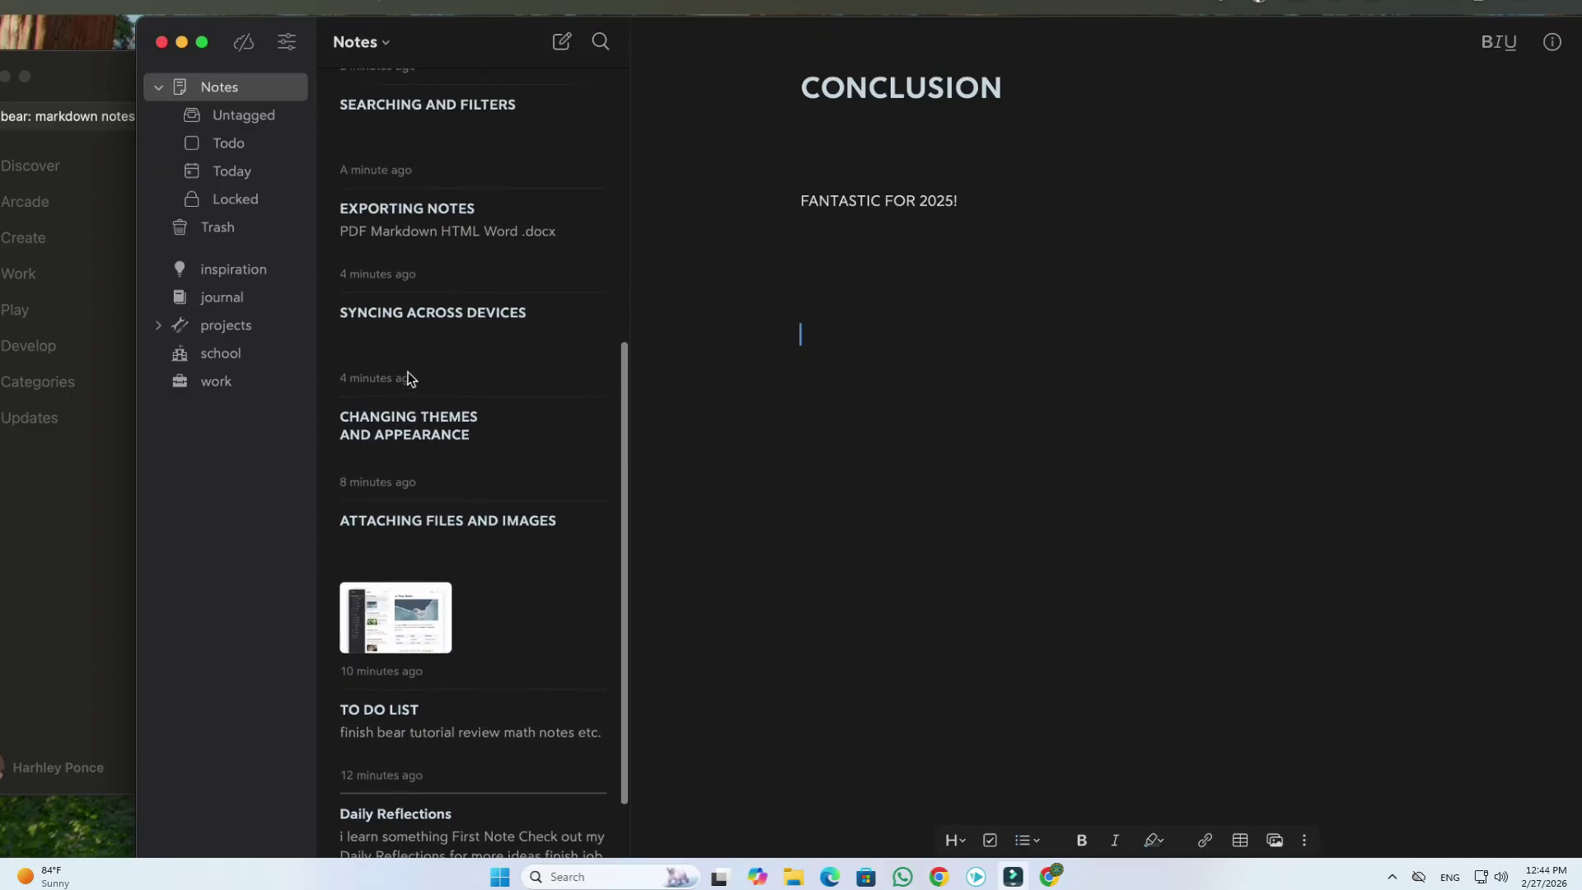
{"action": "scroll", "coordinate": [409, 379], "scroll_direction": "up", "scroll_amount": 5}
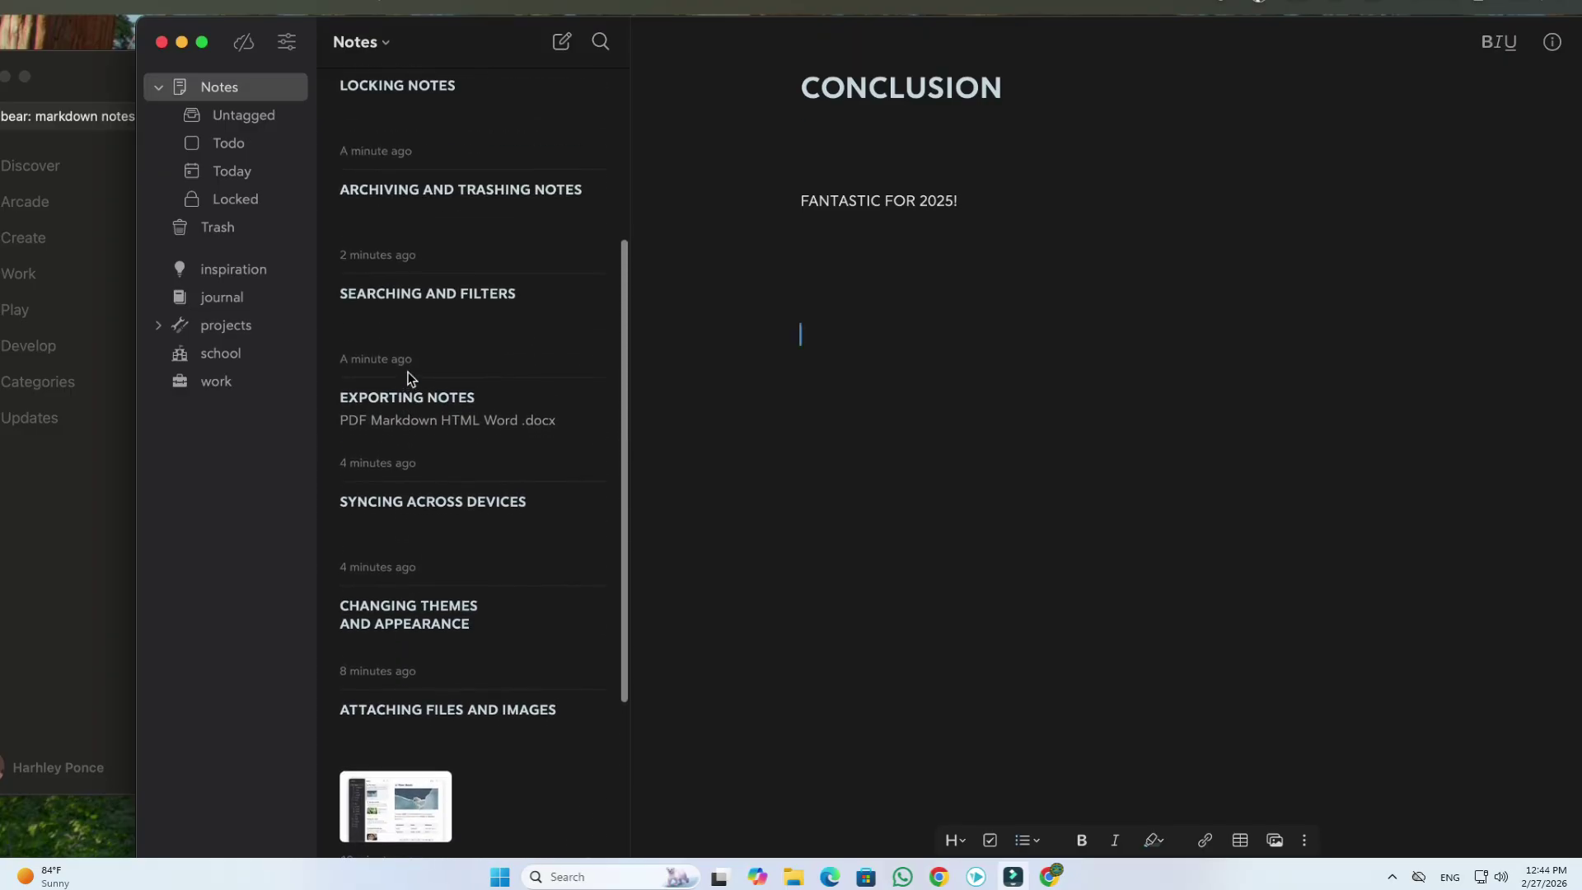
{"action": "scroll", "coordinate": [410, 379], "scroll_direction": "up", "scroll_amount": 5}
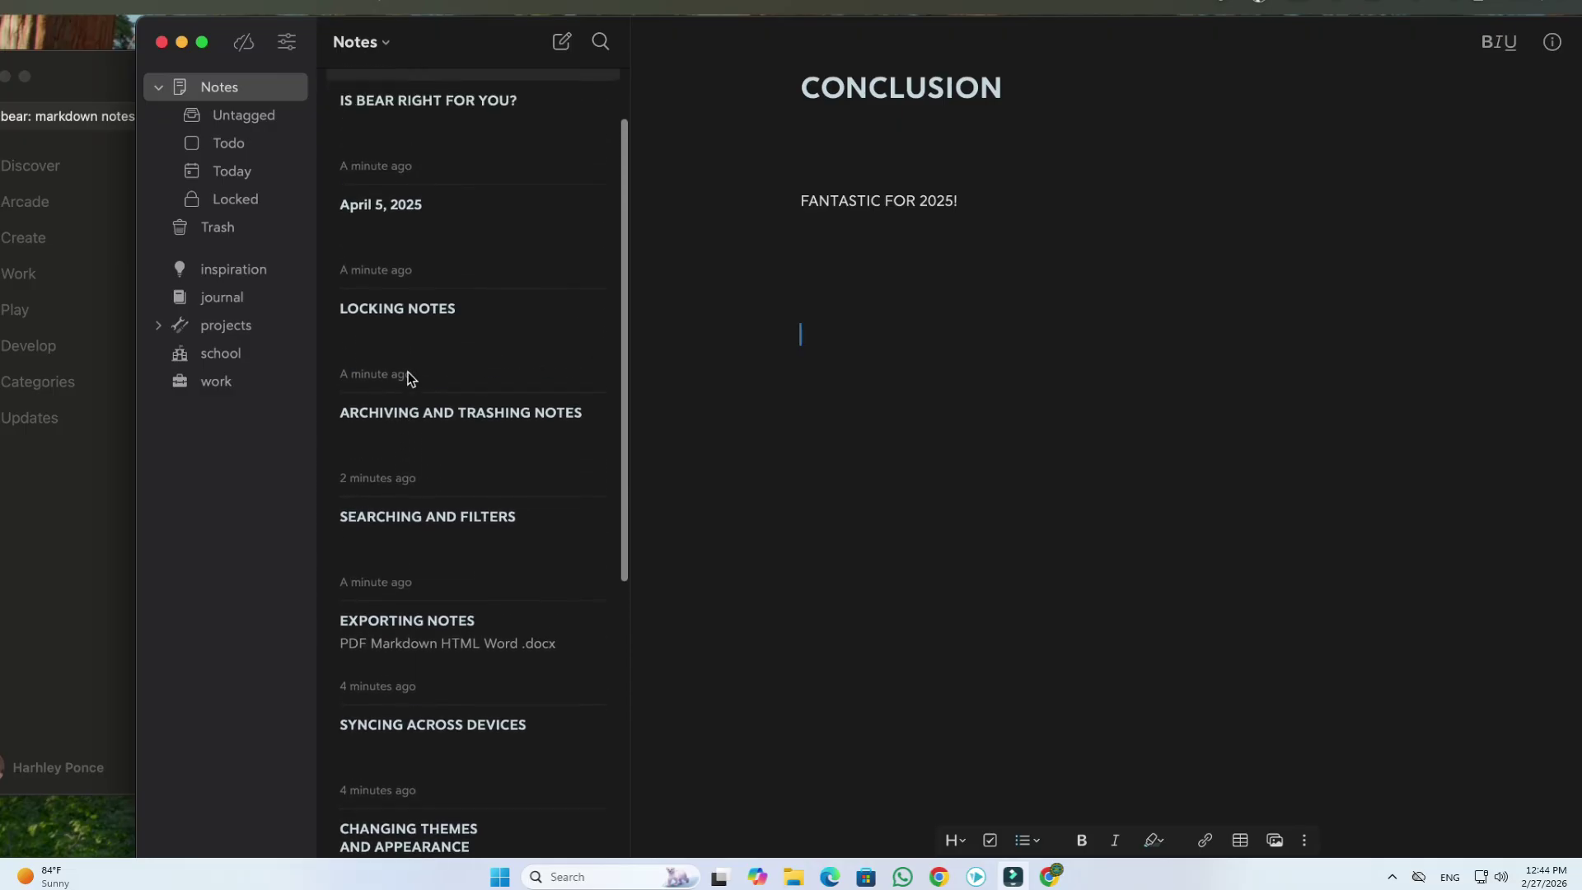
{"action": "scroll", "coordinate": [410, 380], "scroll_direction": "up", "scroll_amount": 3}
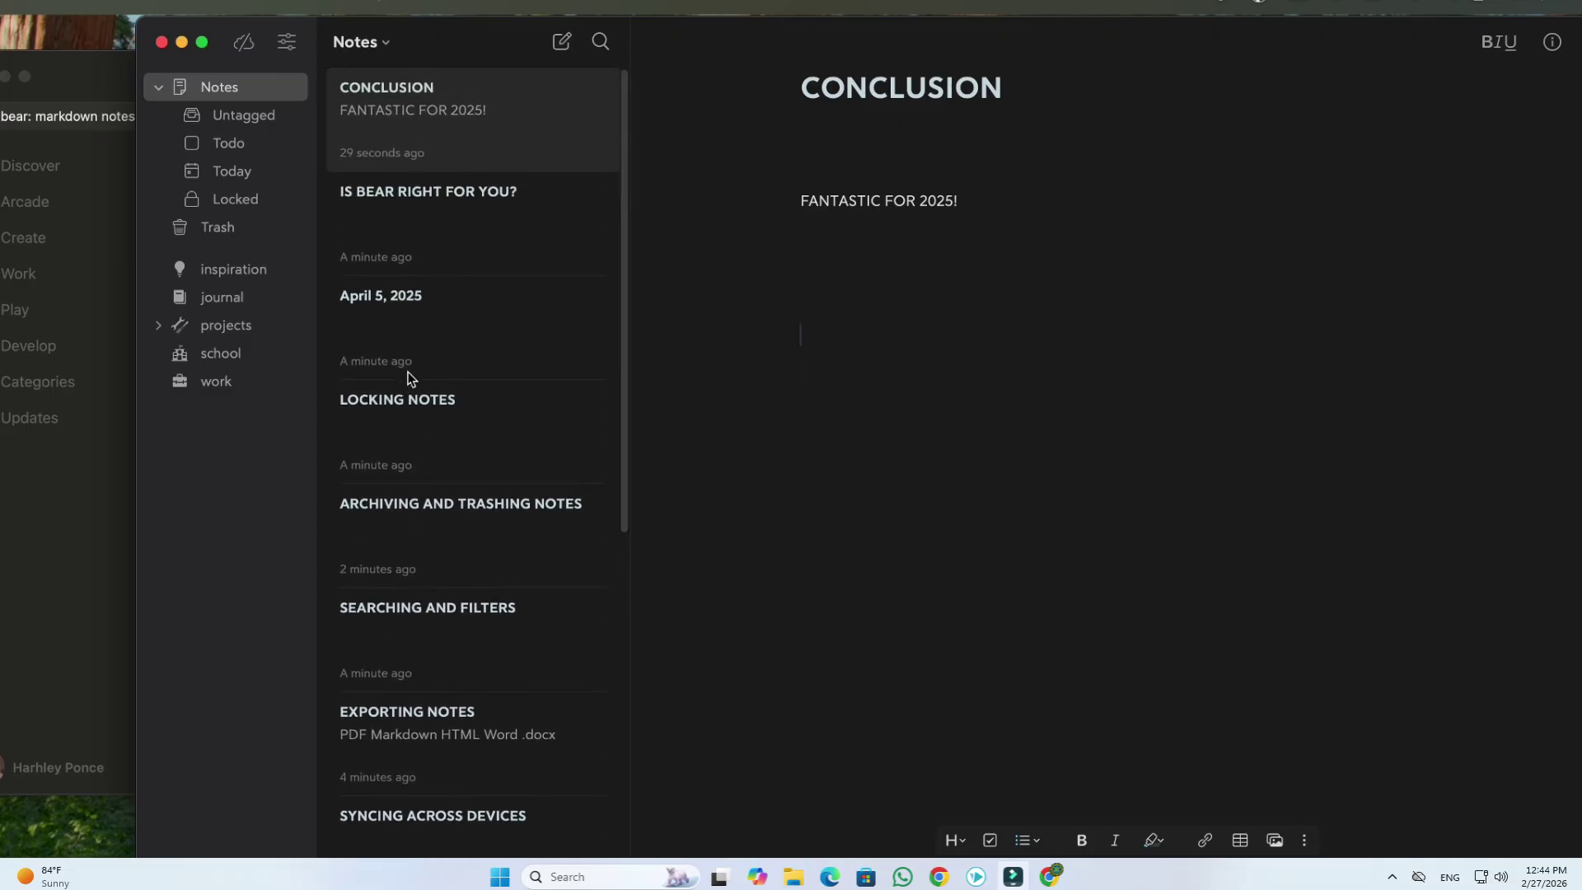
{"action": "left_click", "coordinate": [11, 5]}
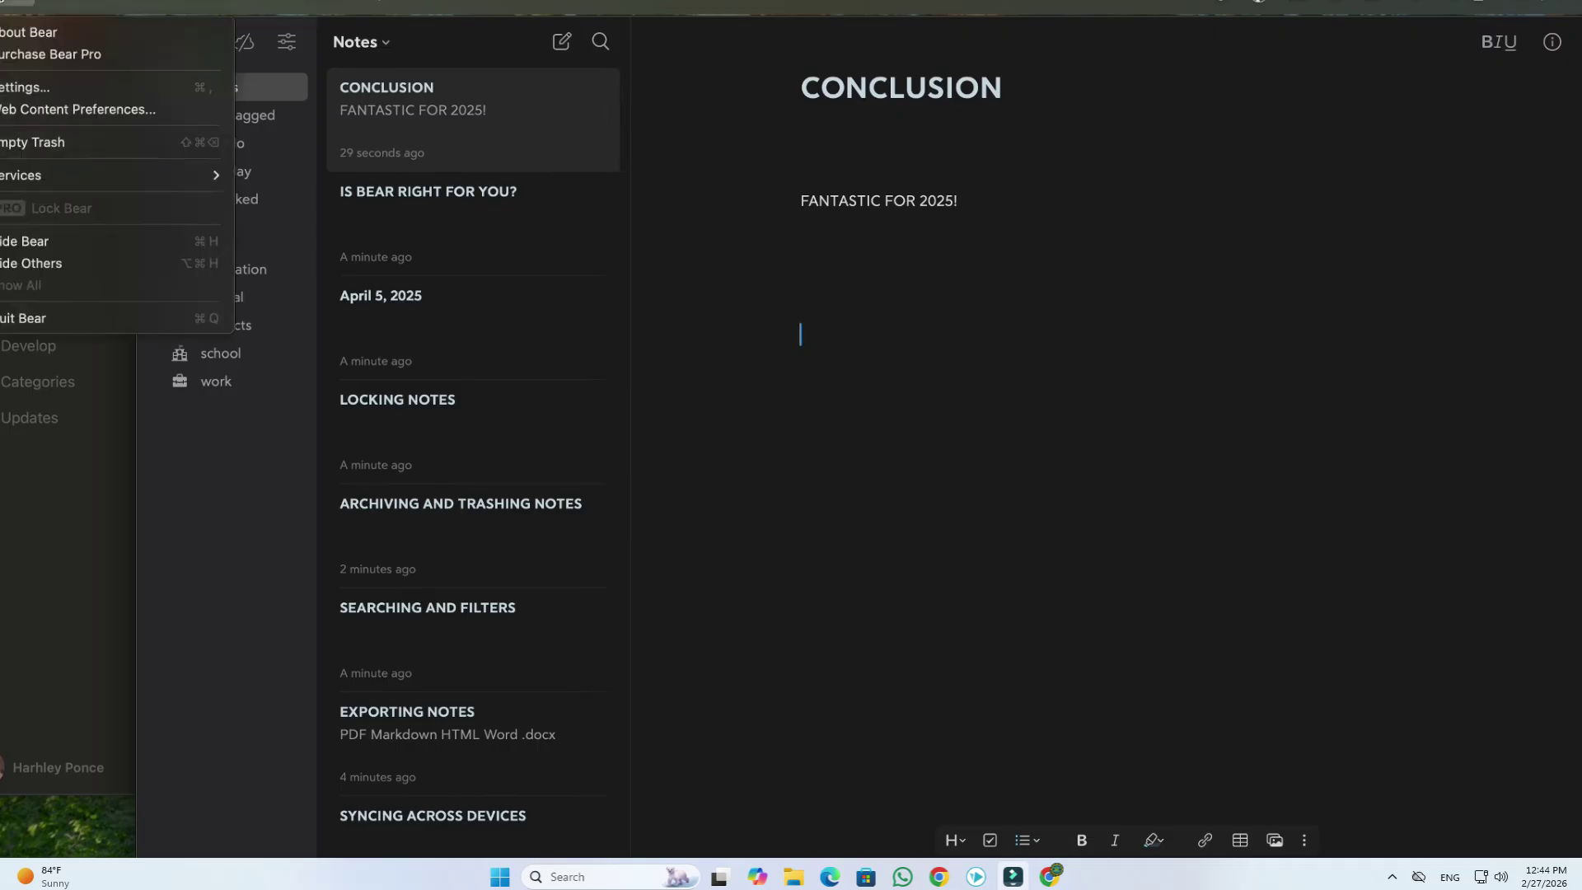
{"action": "mouse_move", "coordinate": [24, 180]}
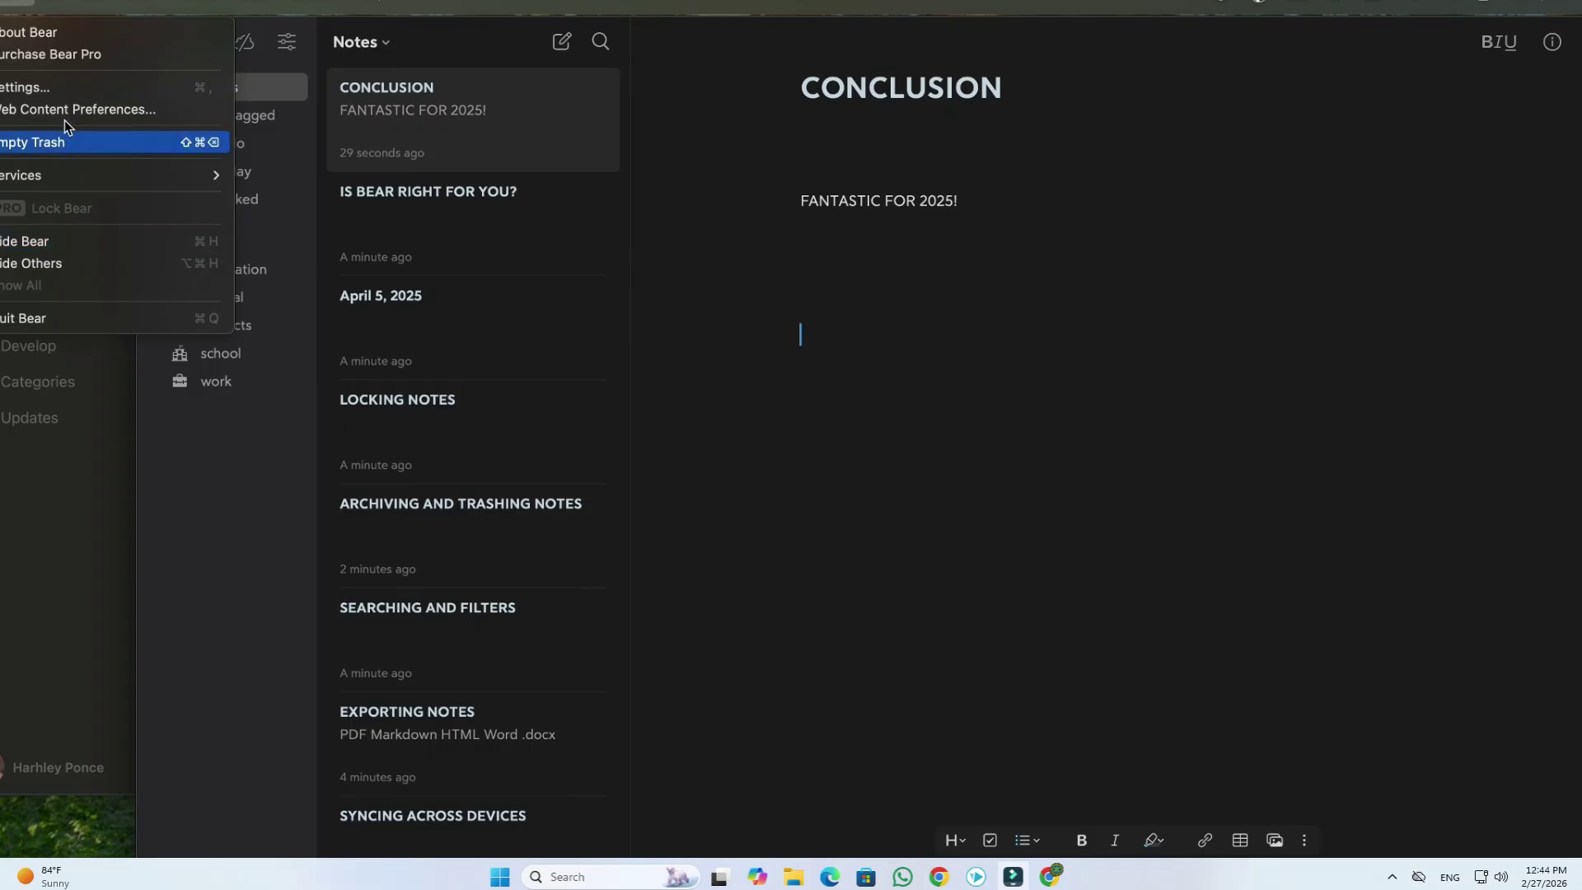
{"action": "mouse_move", "coordinate": [218, 3]}
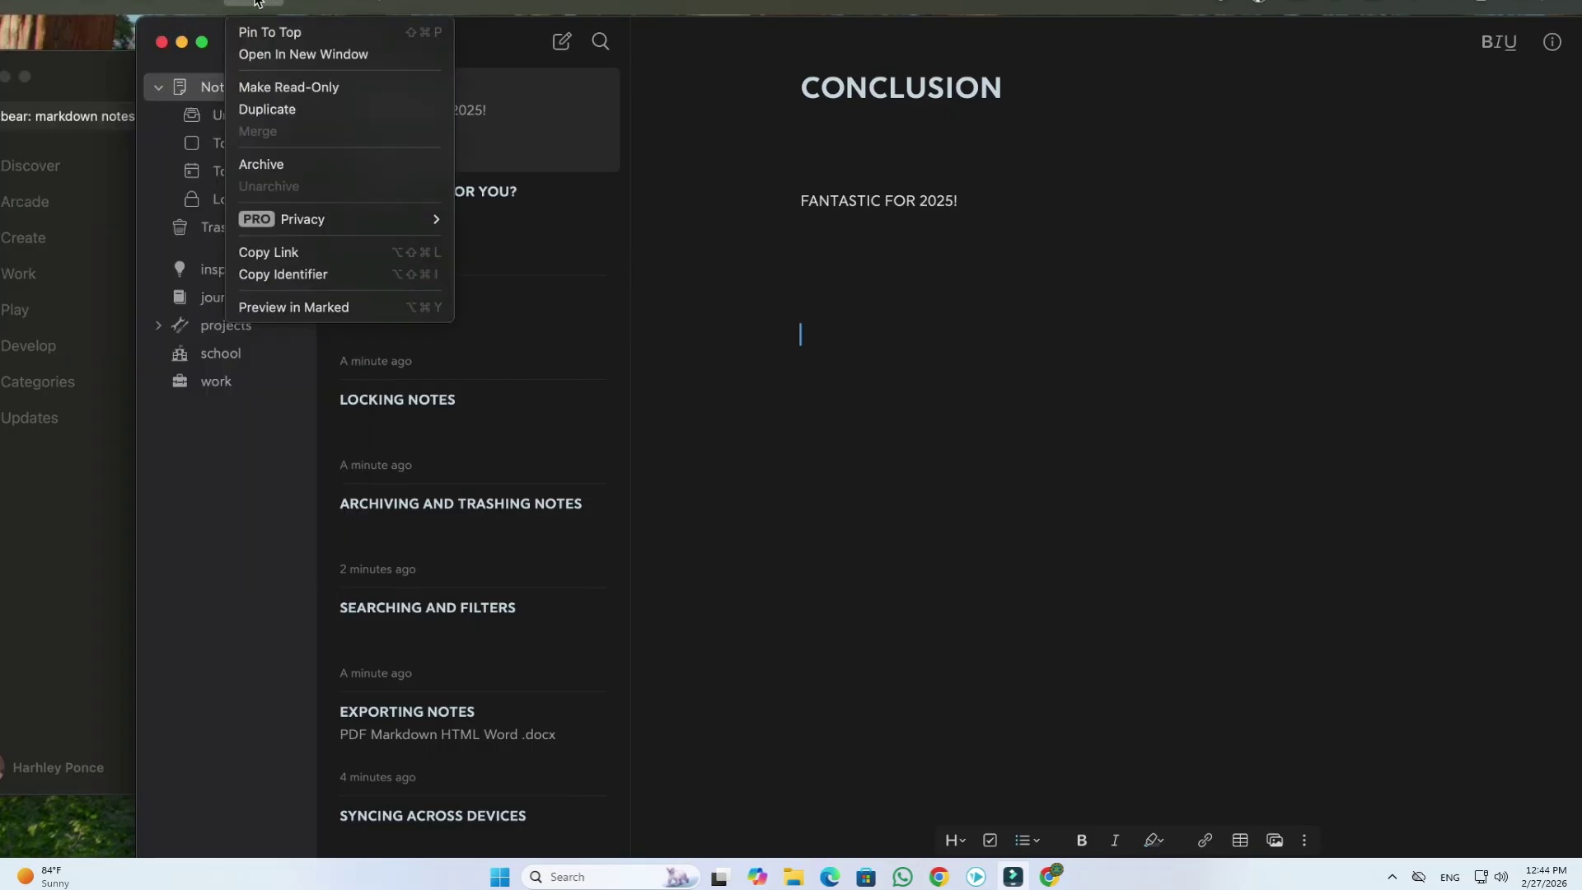
{"action": "mouse_move", "coordinate": [140, 3]}
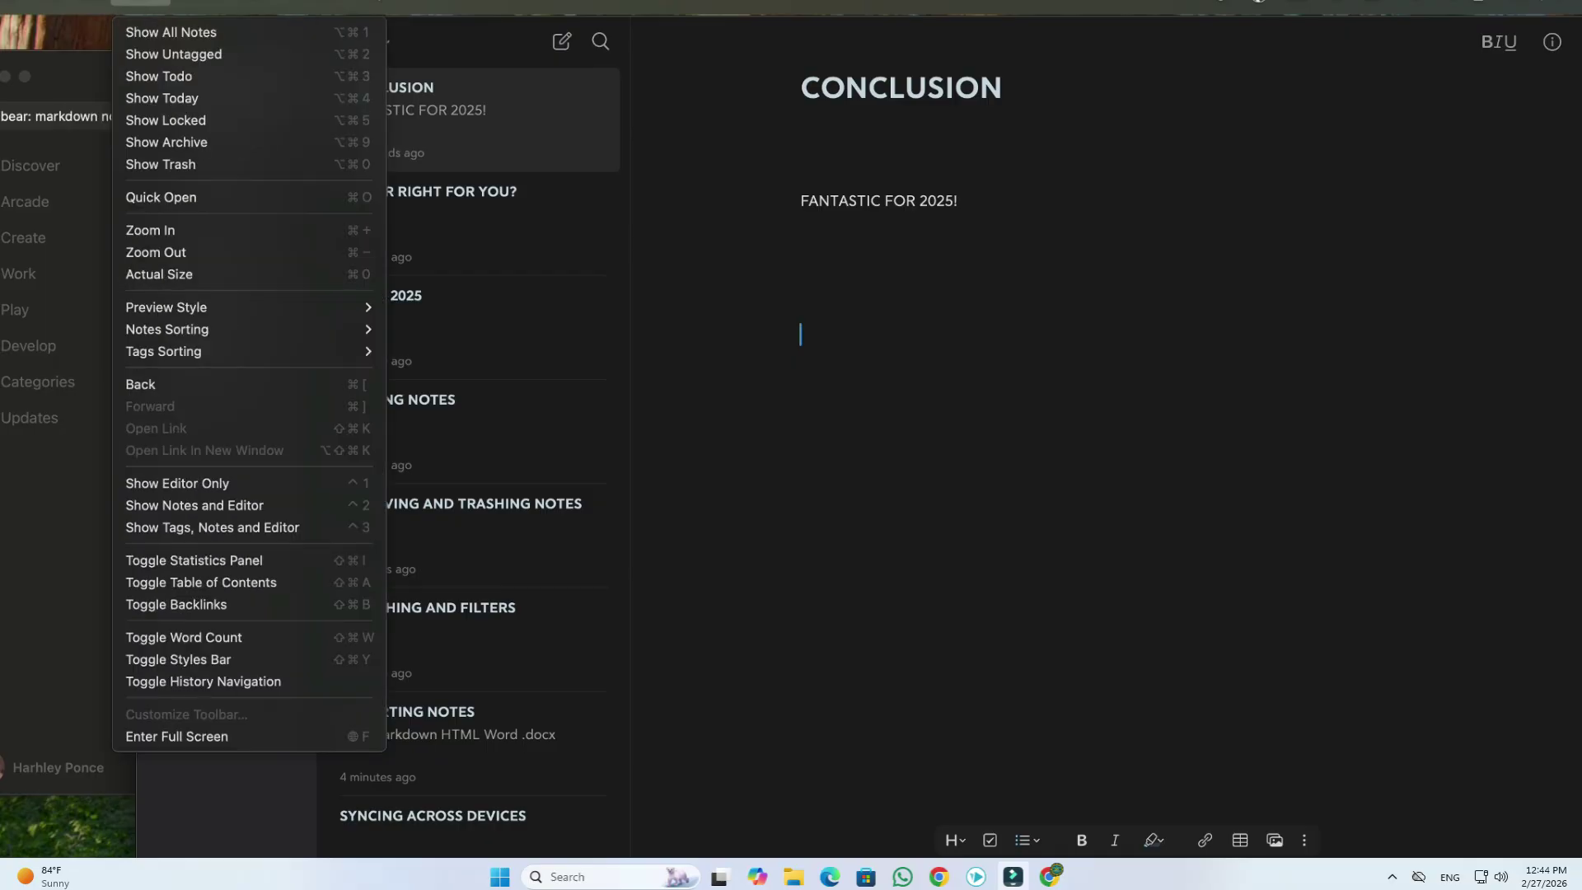
{"action": "mouse_move", "coordinate": [372, 2]}
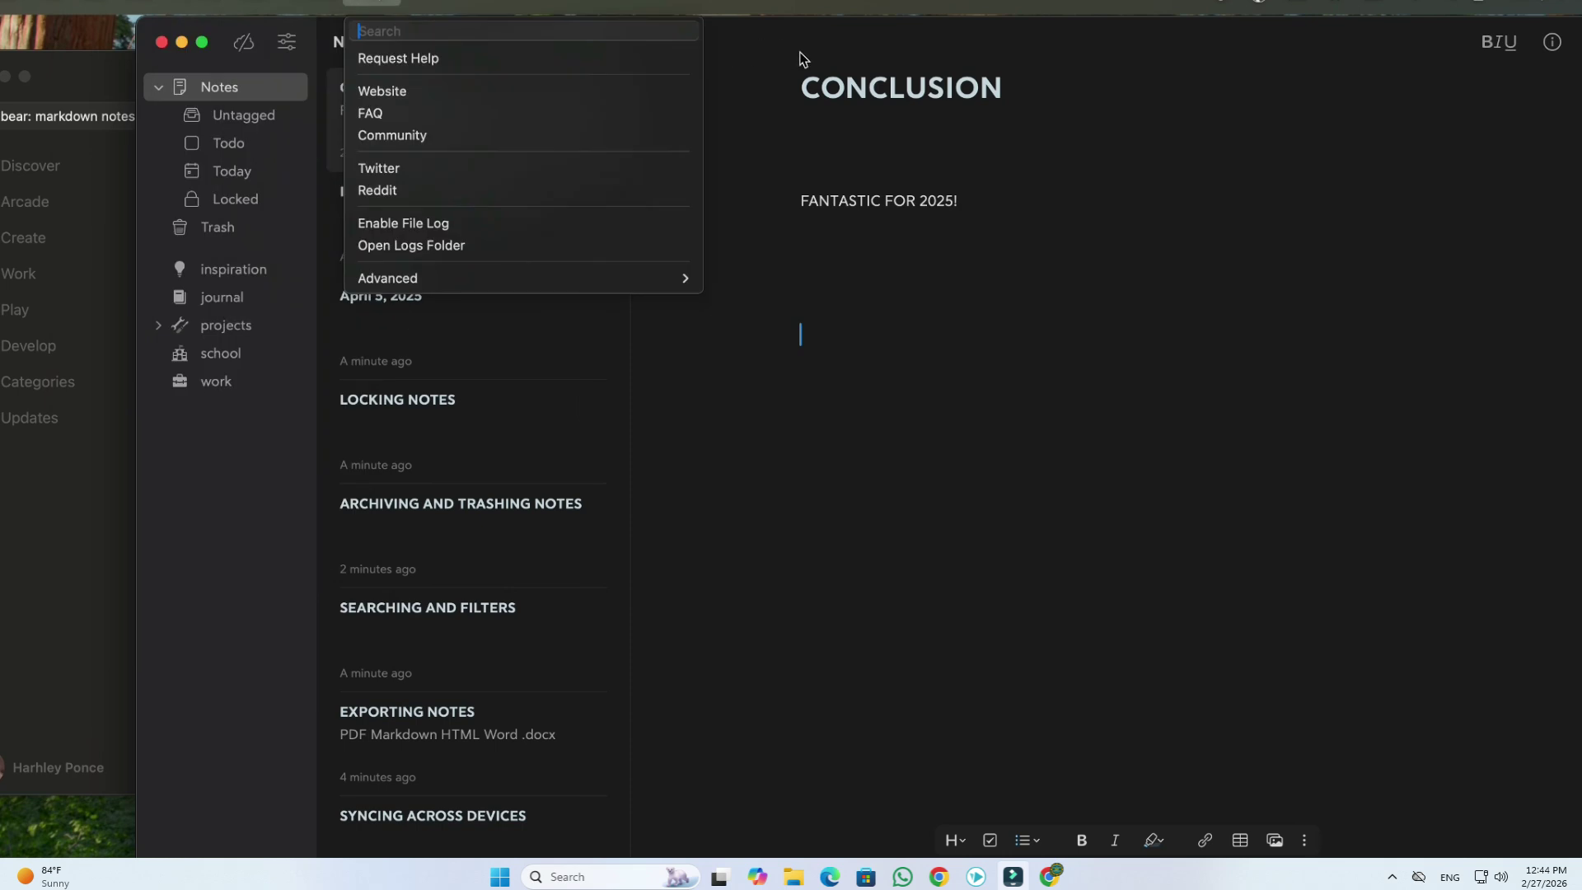
Write "THANK YOU SO MUCH FOR WATCHING" below the blank lines in the CONCLUSION note.
{"action": "left_click", "coordinate": [868, 365]}
{"action": "left_click", "coordinate": [868, 365]}
{"action": "type", "text": "THANK YOU"}
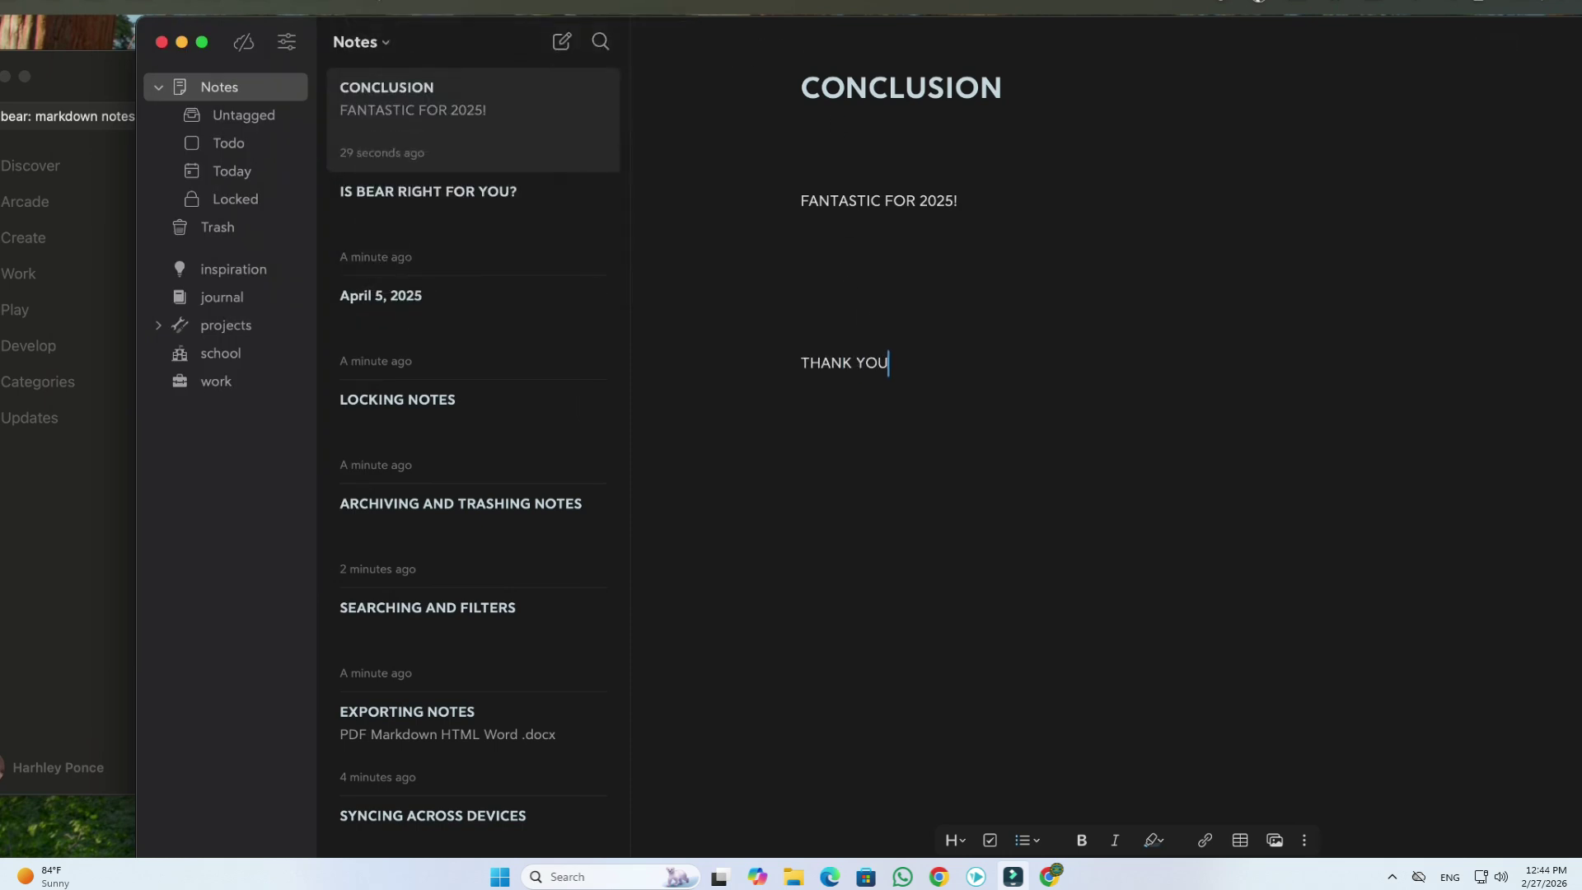
{"action": "type", "text": " SO MUCH FO"}
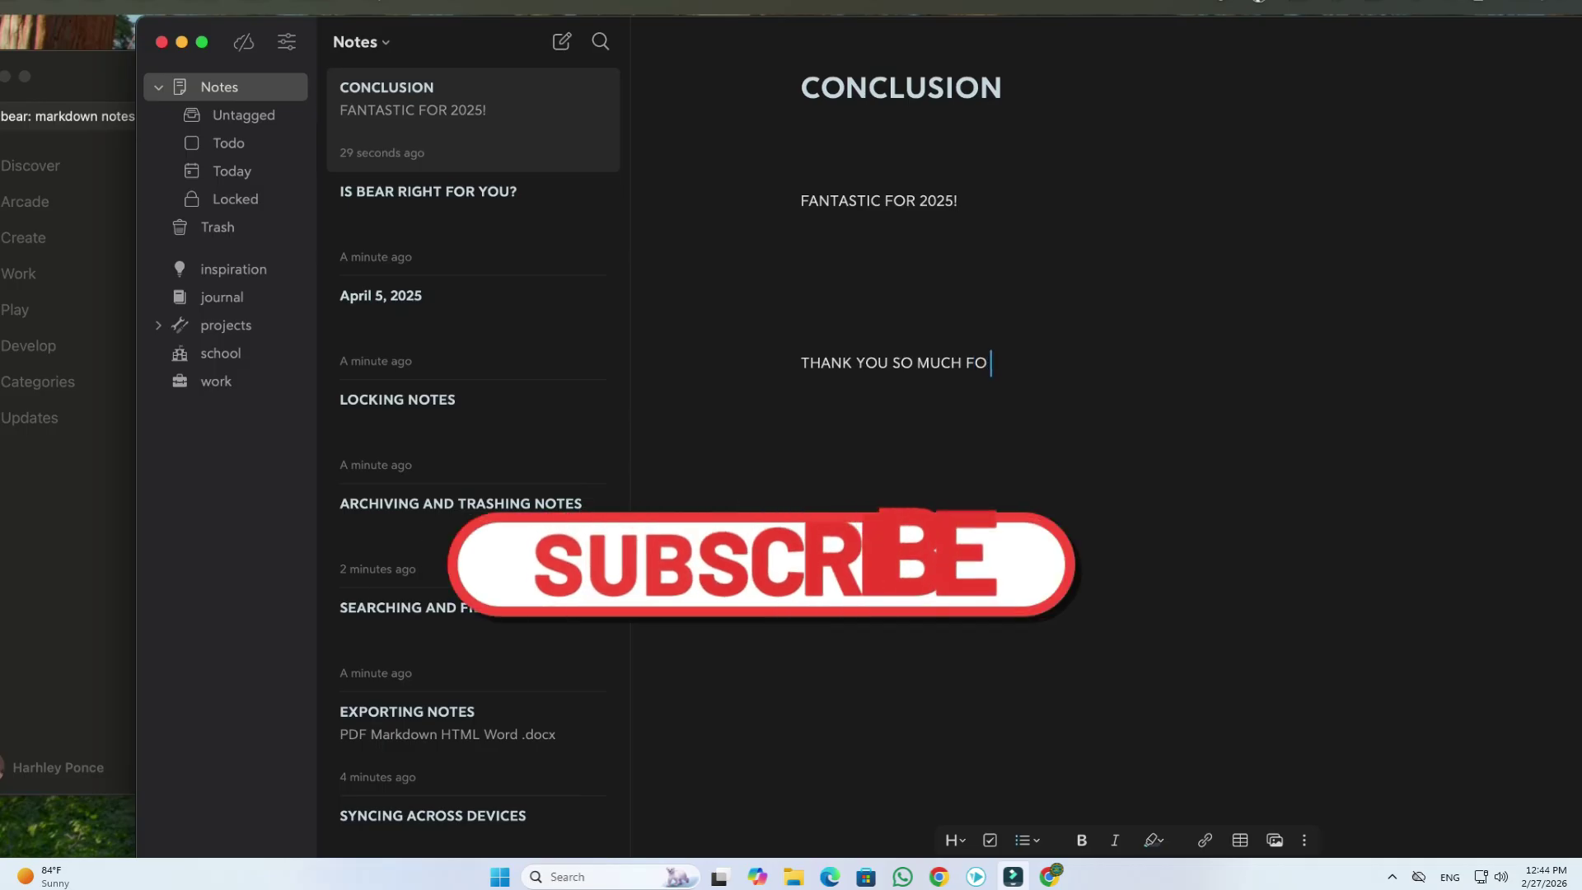
{"action": "type", "text": "R WATCHING"}
Leave a blank line under the thank-you text and add "SHARE", "LIKE" and "SUBSCRIBE" on separate lines.
{"action": "key", "text": "Return"}
{"action": "key", "text": "Return"}
{"action": "type", "text": "SHARE"}
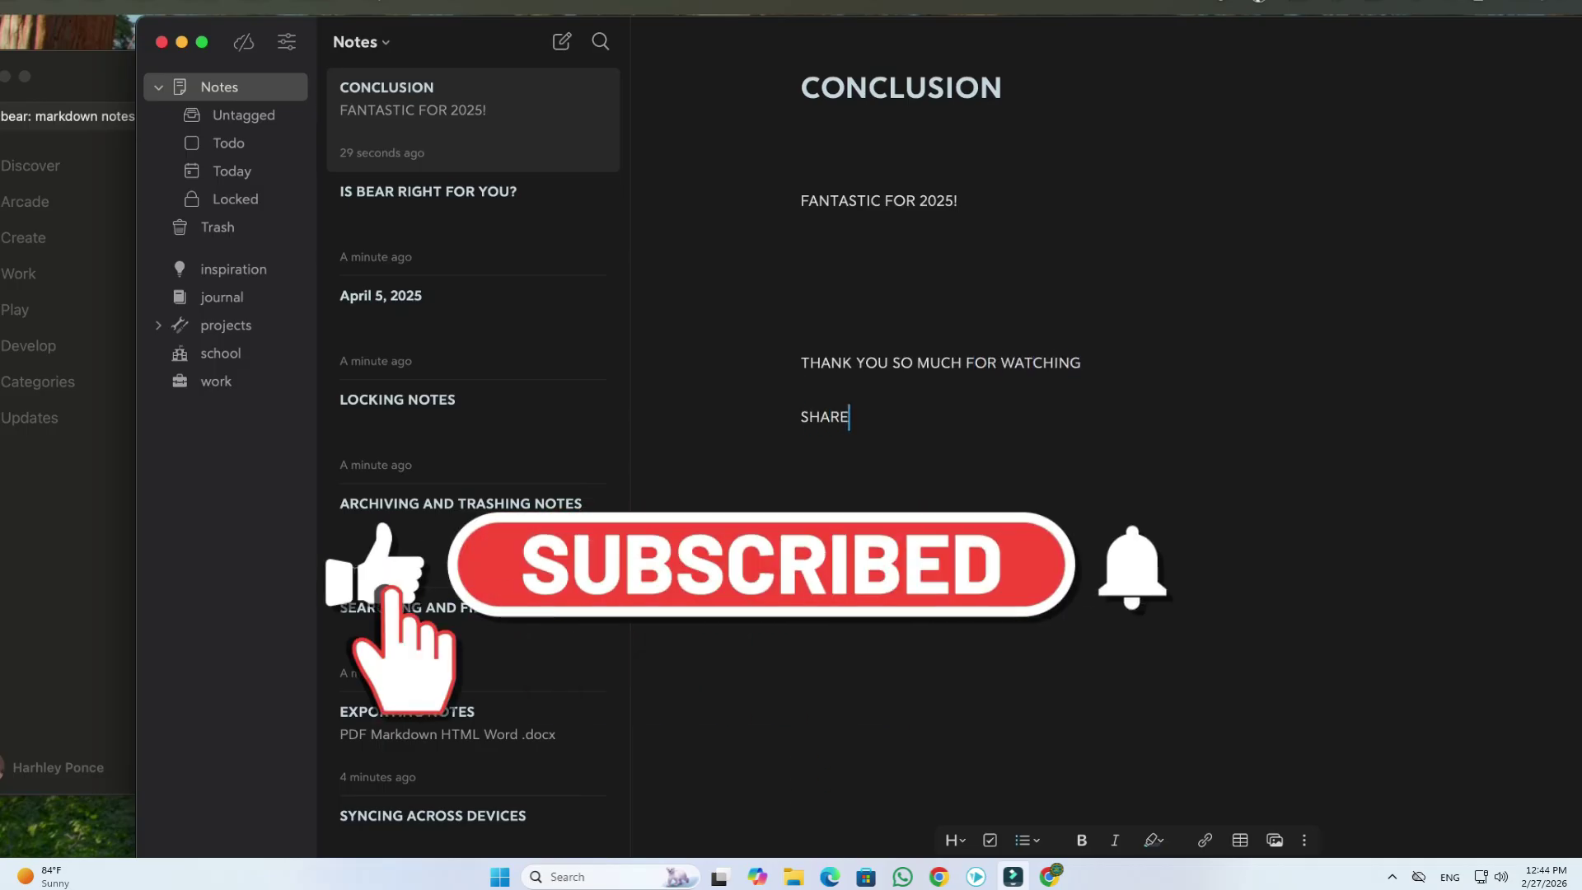
{"action": "key", "text": "Return"}
{"action": "type", "text": "LKE"}
{"action": "key", "text": "BackSpace"}
{"action": "key", "text": "BackSpace"}
{"action": "type", "text": "IKE"}
{"action": "key", "text": "Return"}
{"action": "type", "text": "SU"}
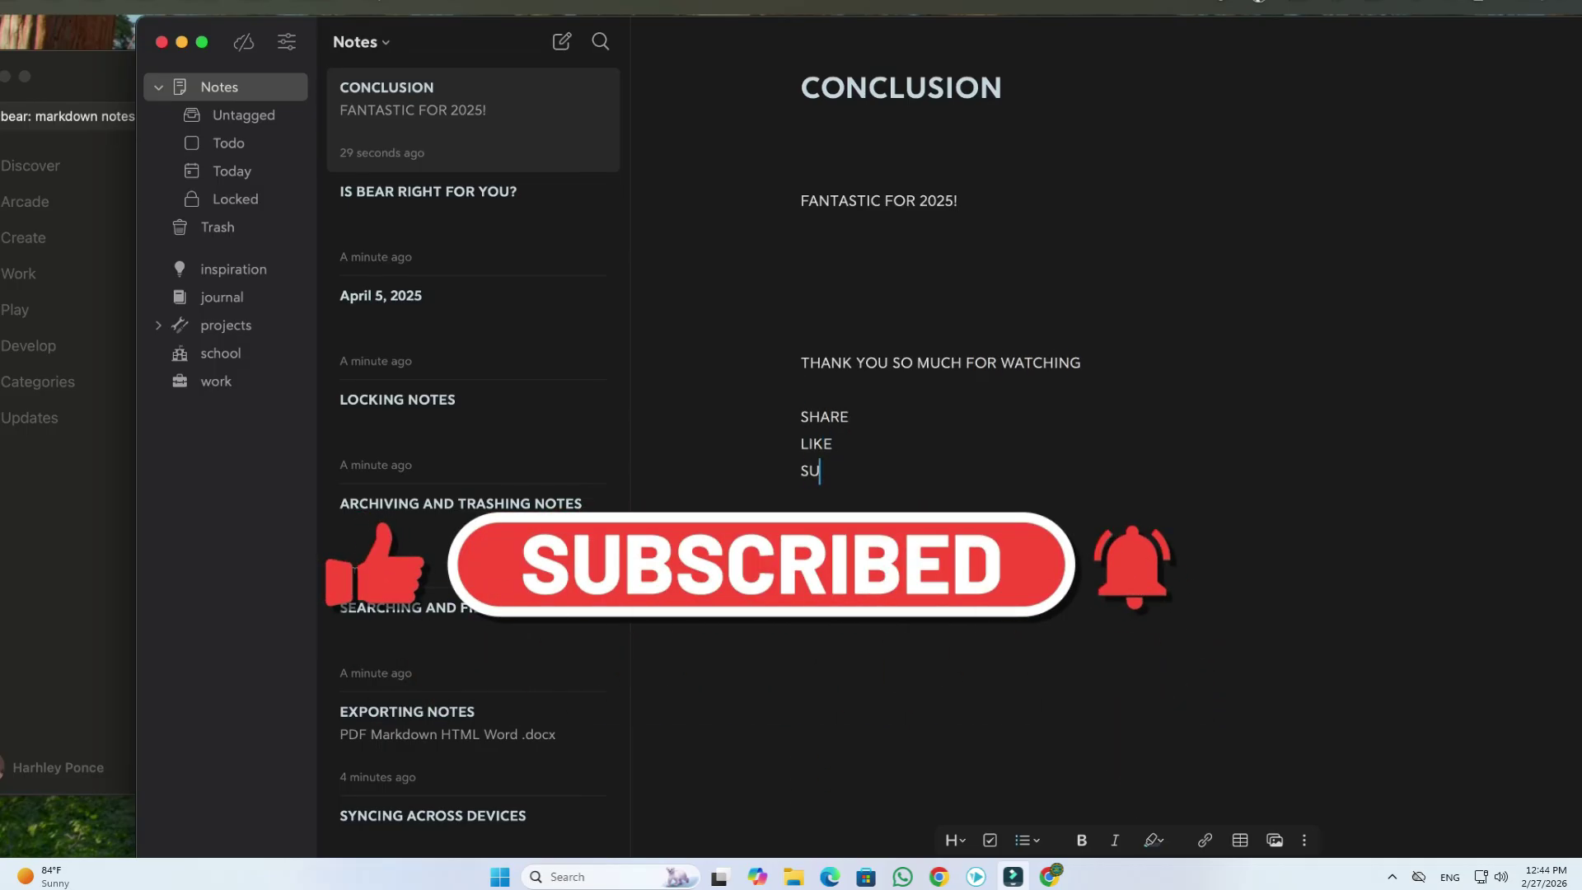
{"action": "type", "text": "BSCRIBE"}
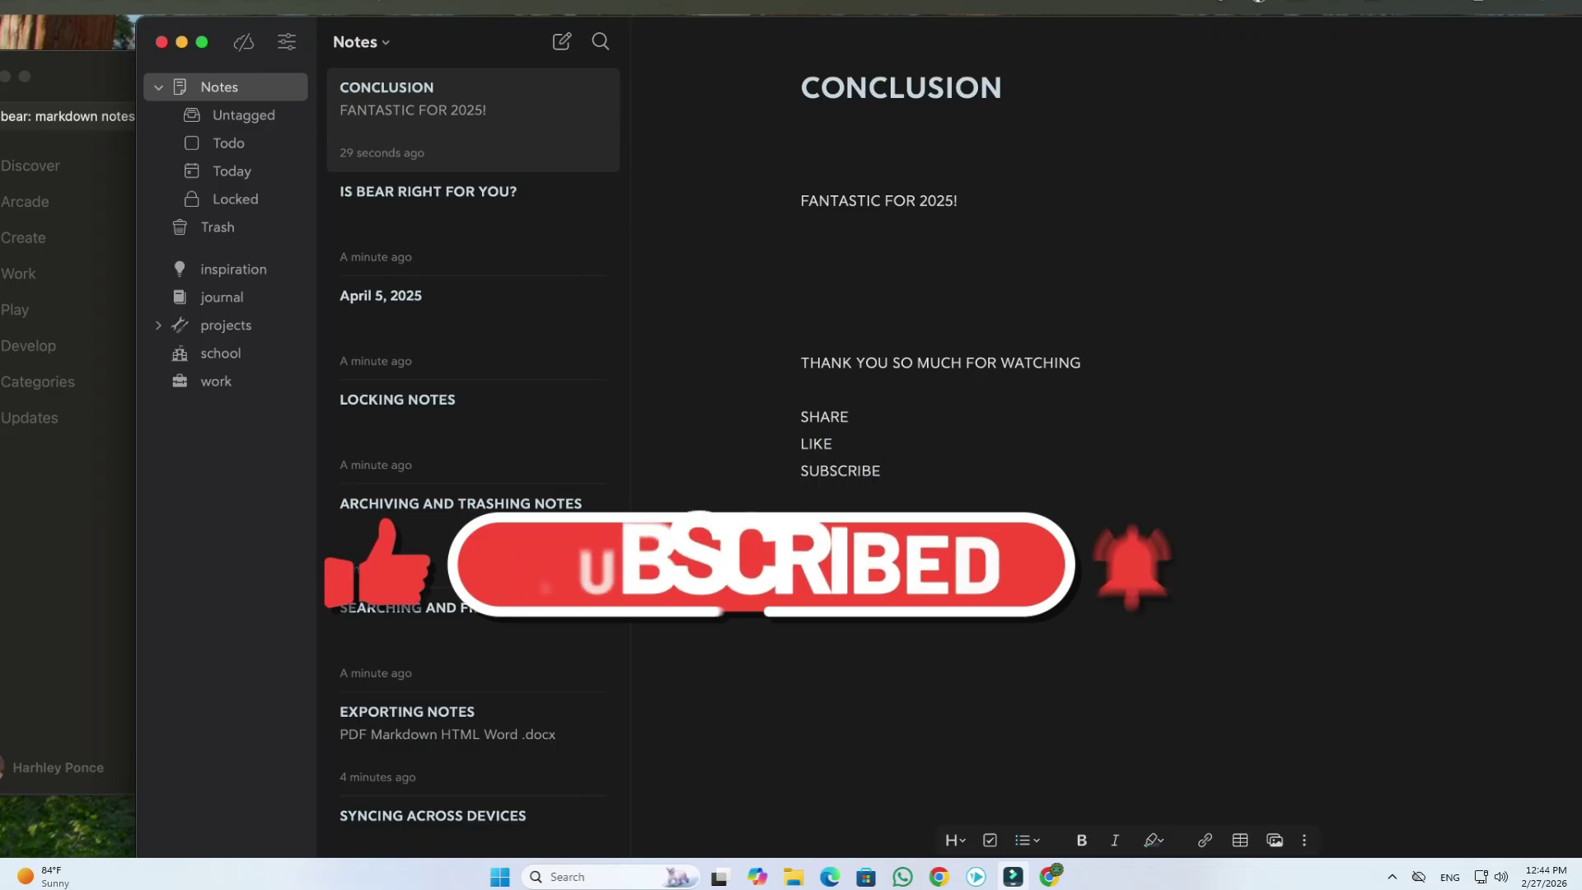